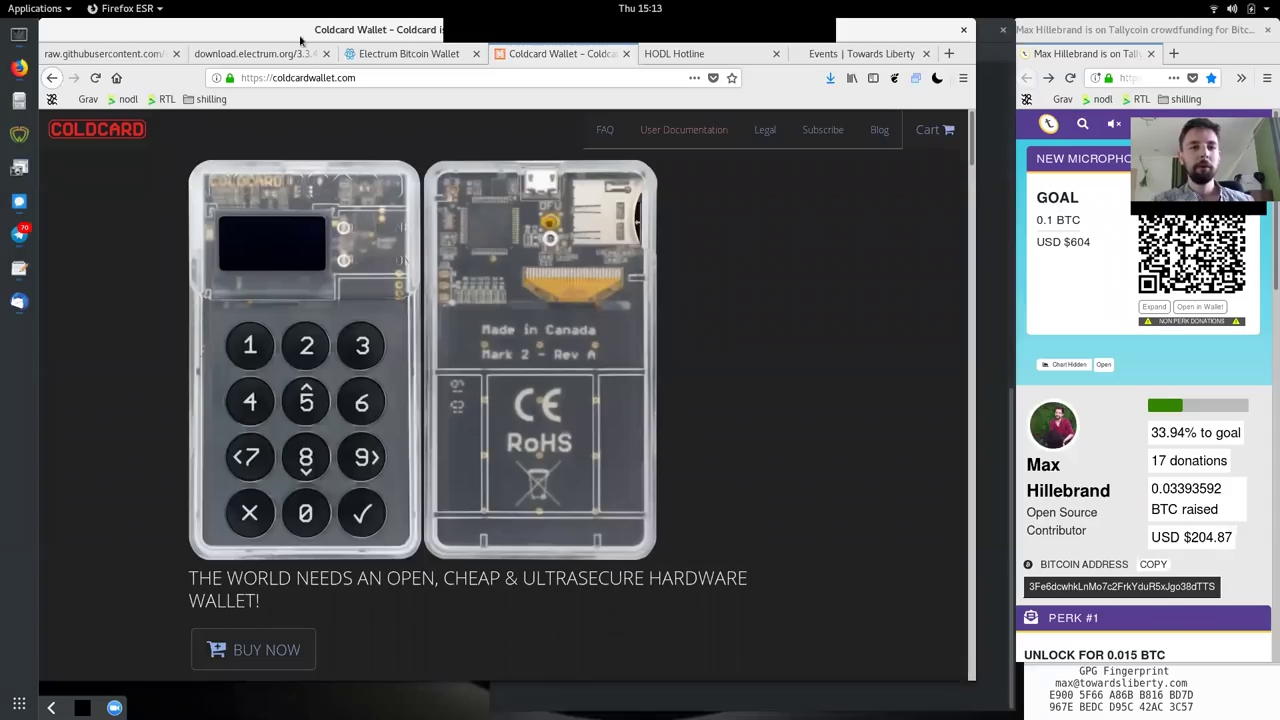
Switch Firefox to the electrum.org download page listing Electrum-3.3.4 as the latest release.
{"action": "left_click", "coordinate": [354, 60]}
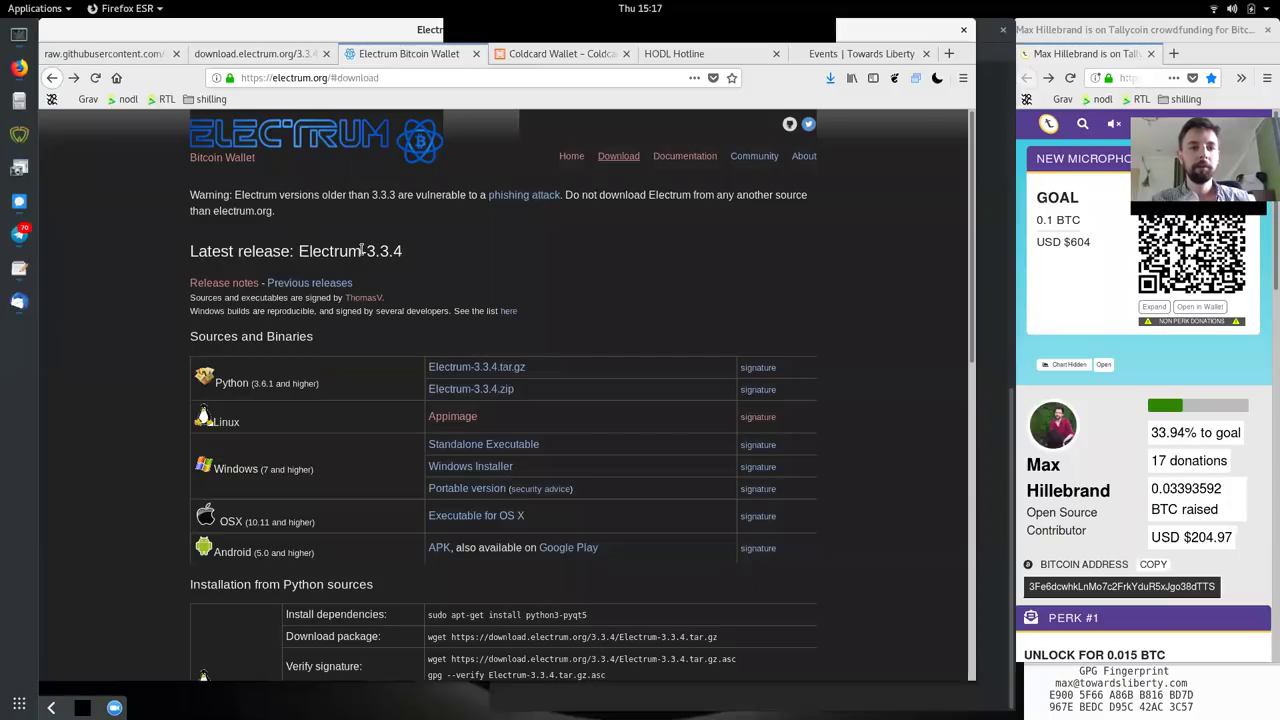
{"action": "left_click_drag", "start_coordinate": [362, 250], "coordinate": [405, 252]}
{"action": "left_click", "coordinate": [405, 252]}
{"action": "left_click", "coordinate": [313, 80]}
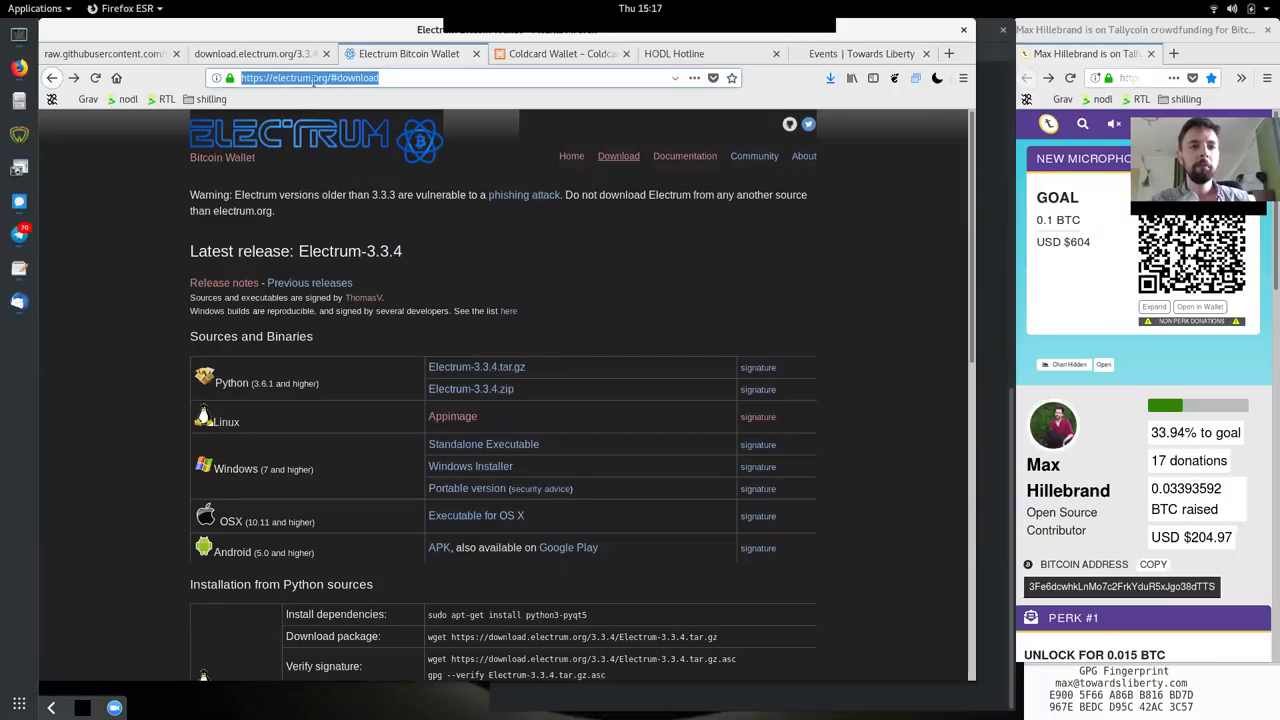
{"action": "left_click_drag", "start_coordinate": [331, 80], "coordinate": [384, 78]}
{"action": "left_click", "coordinate": [220, 77]}
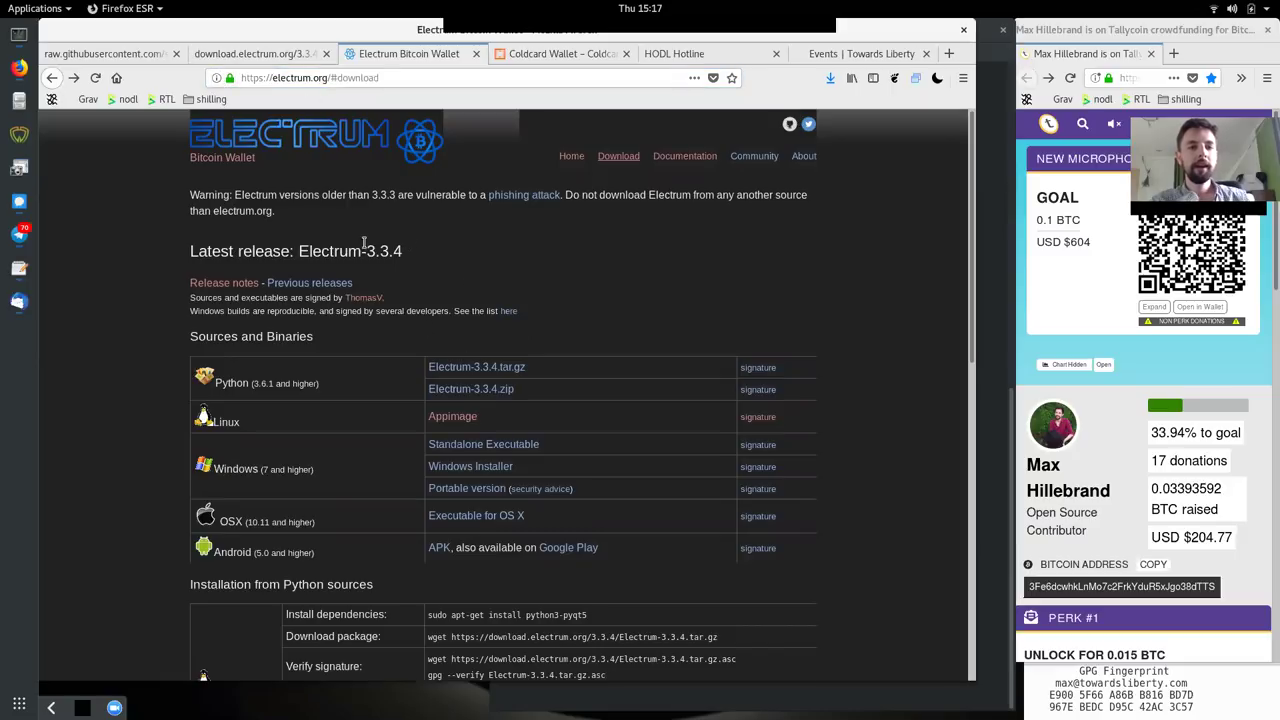
{"action": "double_click", "coordinate": [416, 256]}
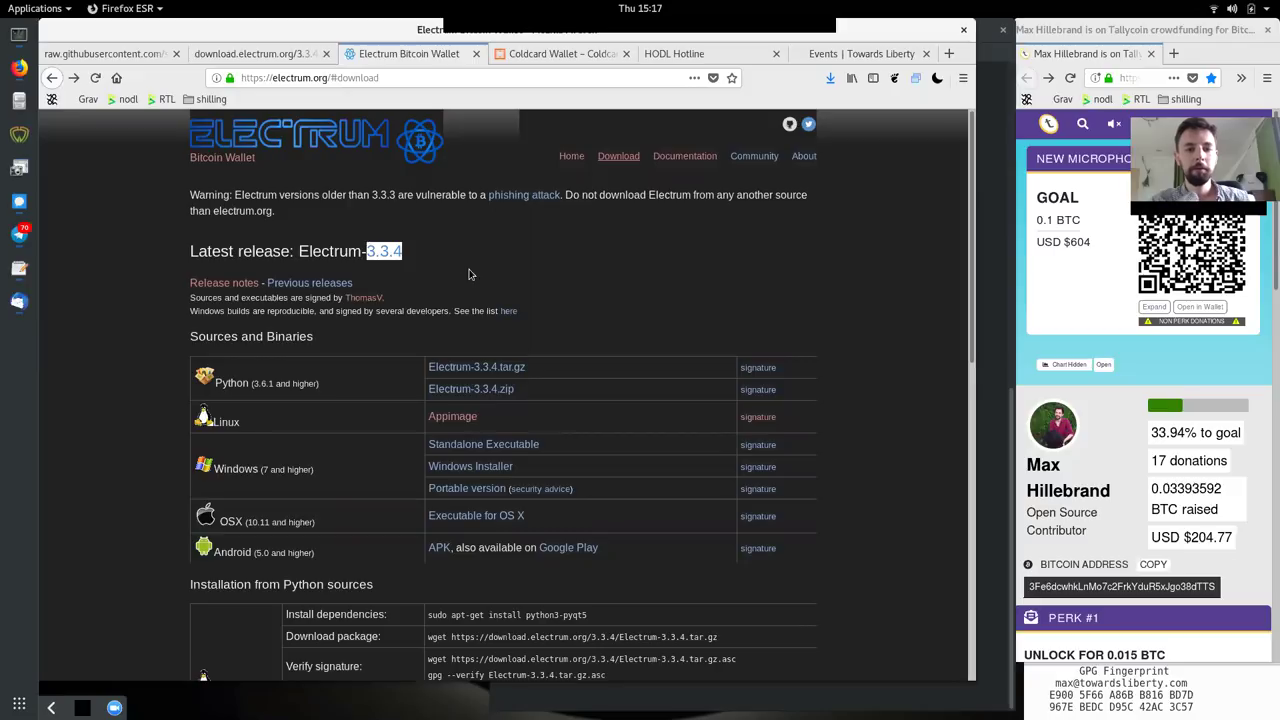
{"action": "left_click", "coordinate": [471, 273]}
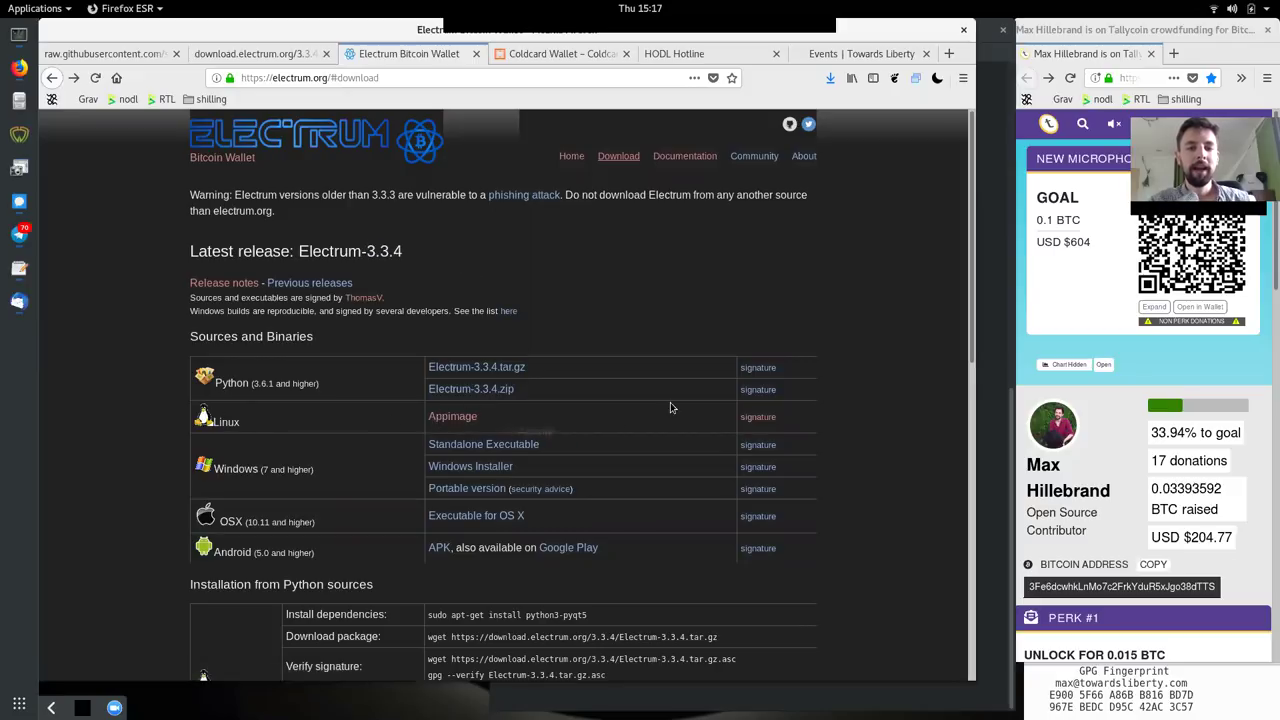
{"action": "double_click", "coordinate": [771, 415]}
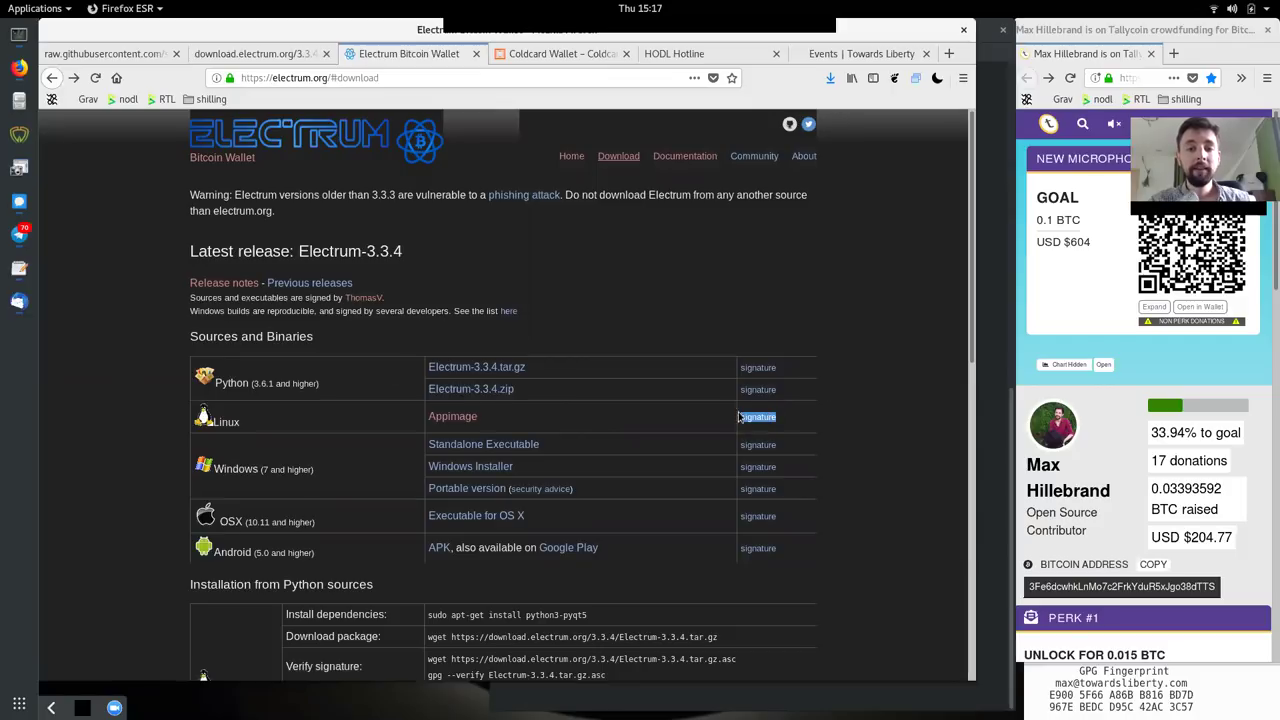
{"action": "left_click", "coordinate": [202, 55]}
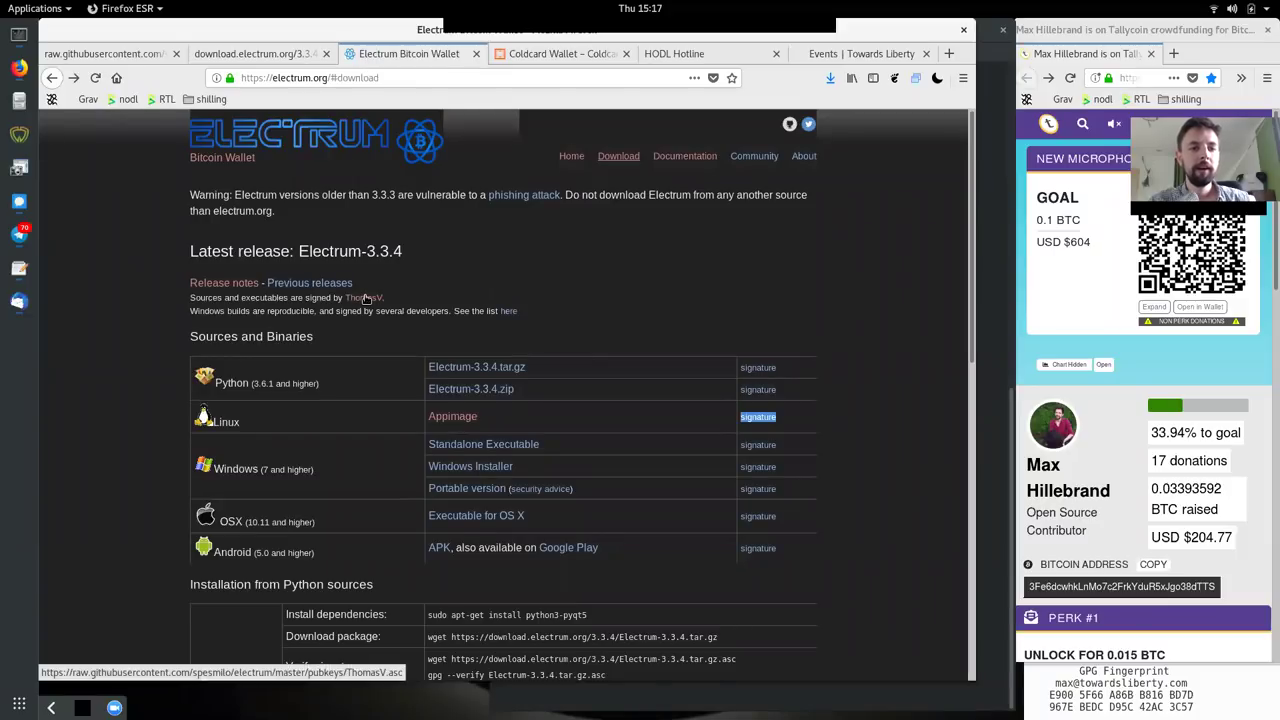
{"action": "left_click", "coordinate": [105, 53]}
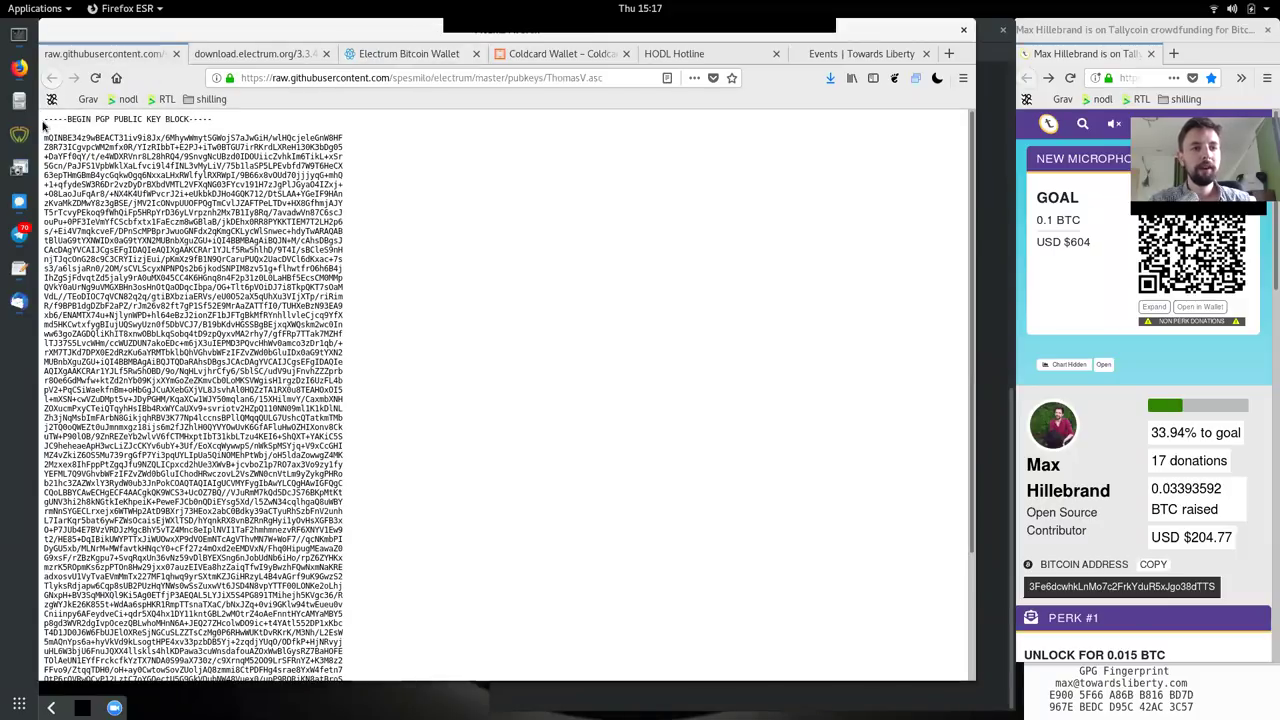
{"action": "left_click_drag", "start_coordinate": [43, 124], "coordinate": [412, 378]}
{"action": "left_click", "coordinate": [412, 378]}
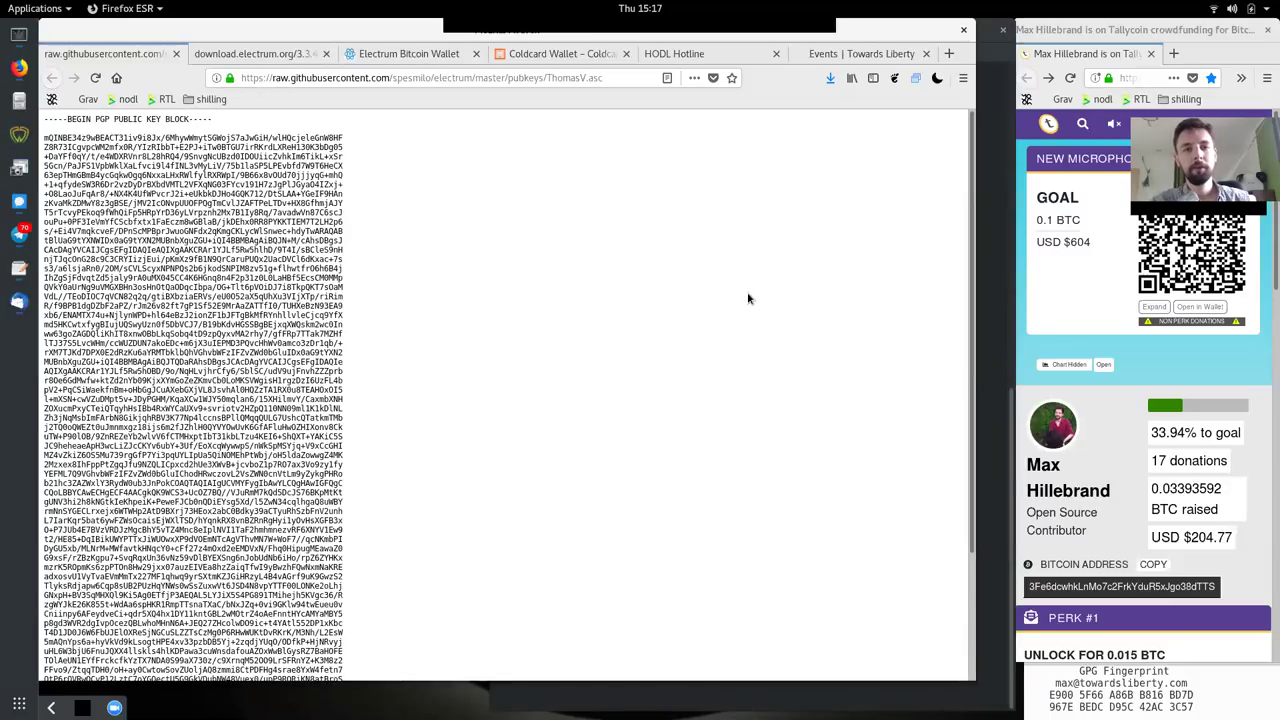
{"action": "left_click", "coordinate": [418, 58]}
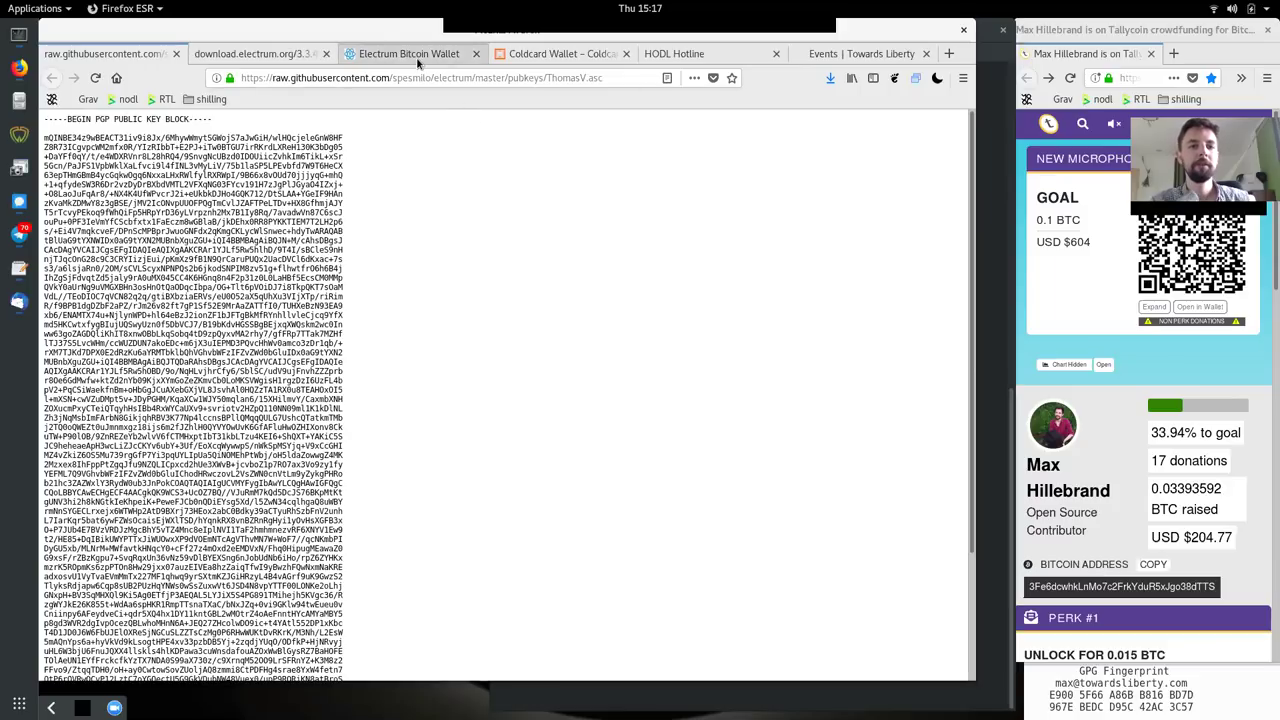
In a new terminal, rerun 'gpg --verify electrum-3.3.4-x86_64.AppImage.asc'.
{"action": "key", "text": "ctrl+alt+t"}
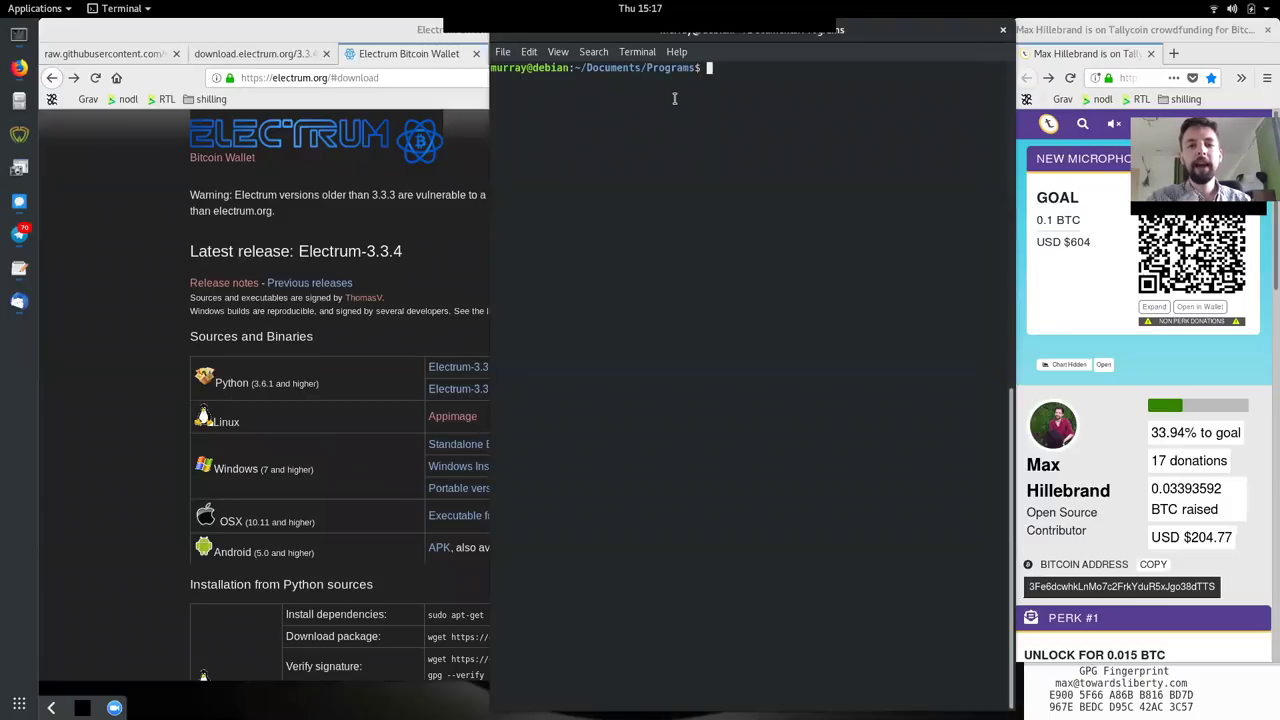
{"action": "key", "text": "Up"}
{"action": "key", "text": "Up"}
{"action": "key", "text": "Up"}
{"action": "key", "text": "Up"}
{"action": "key", "text": "Up"}
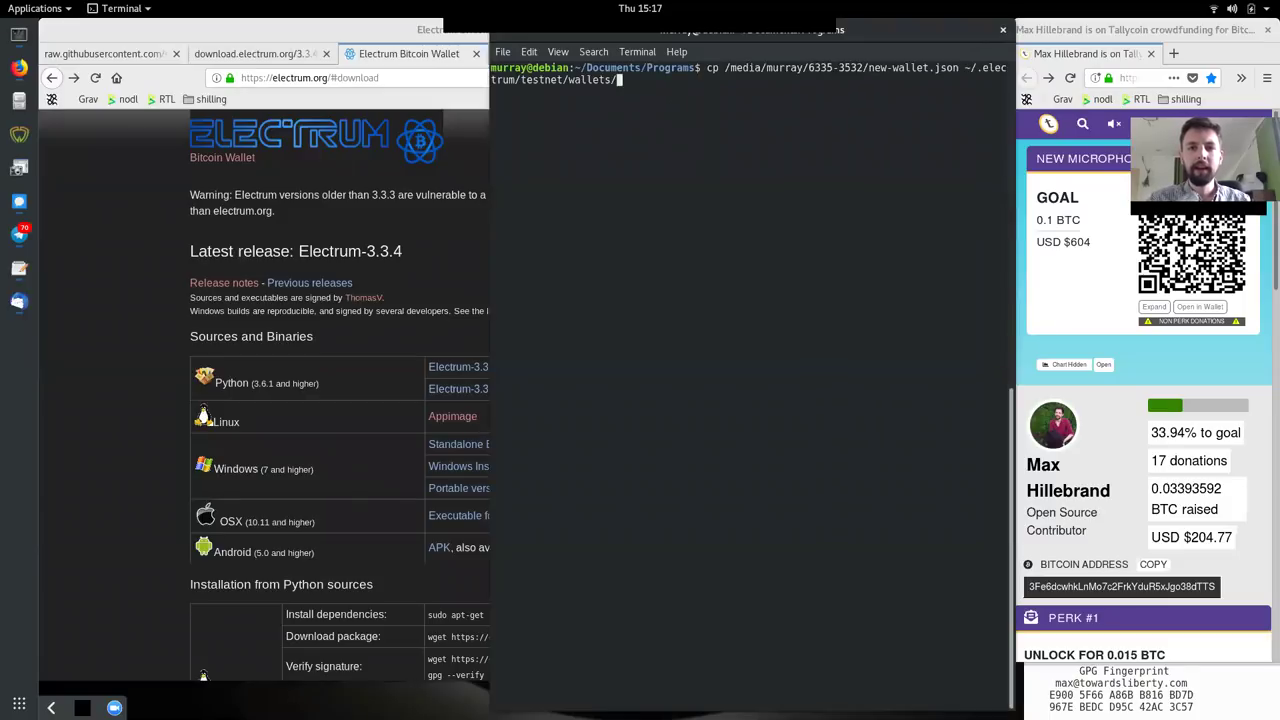
{"action": "key", "text": "Up"}
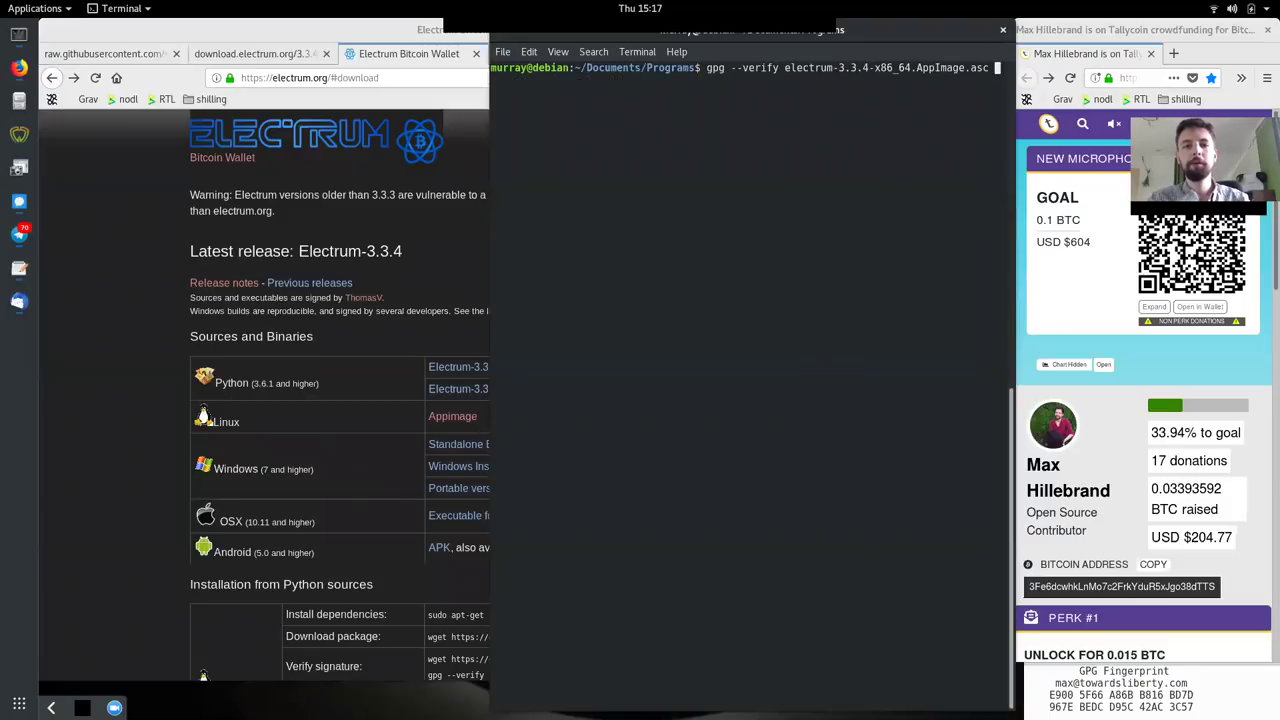
{"action": "double_click", "coordinate": [755, 68]}
{"action": "double_click", "coordinate": [811, 70]}
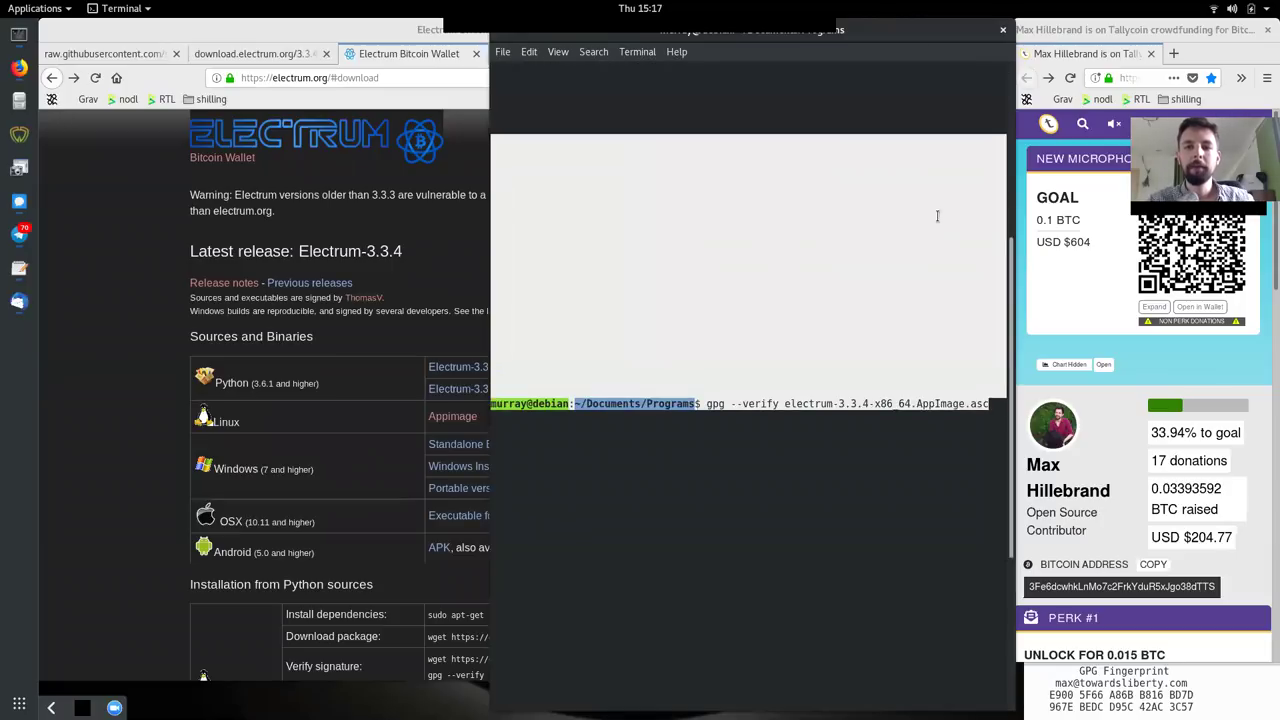
{"action": "left_click", "coordinate": [990, 68]}
{"action": "left_click_drag", "start_coordinate": [992, 68], "coordinate": [968, 69]}
{"action": "left_click", "coordinate": [967, 70]}
{"action": "key", "text": "Return"}
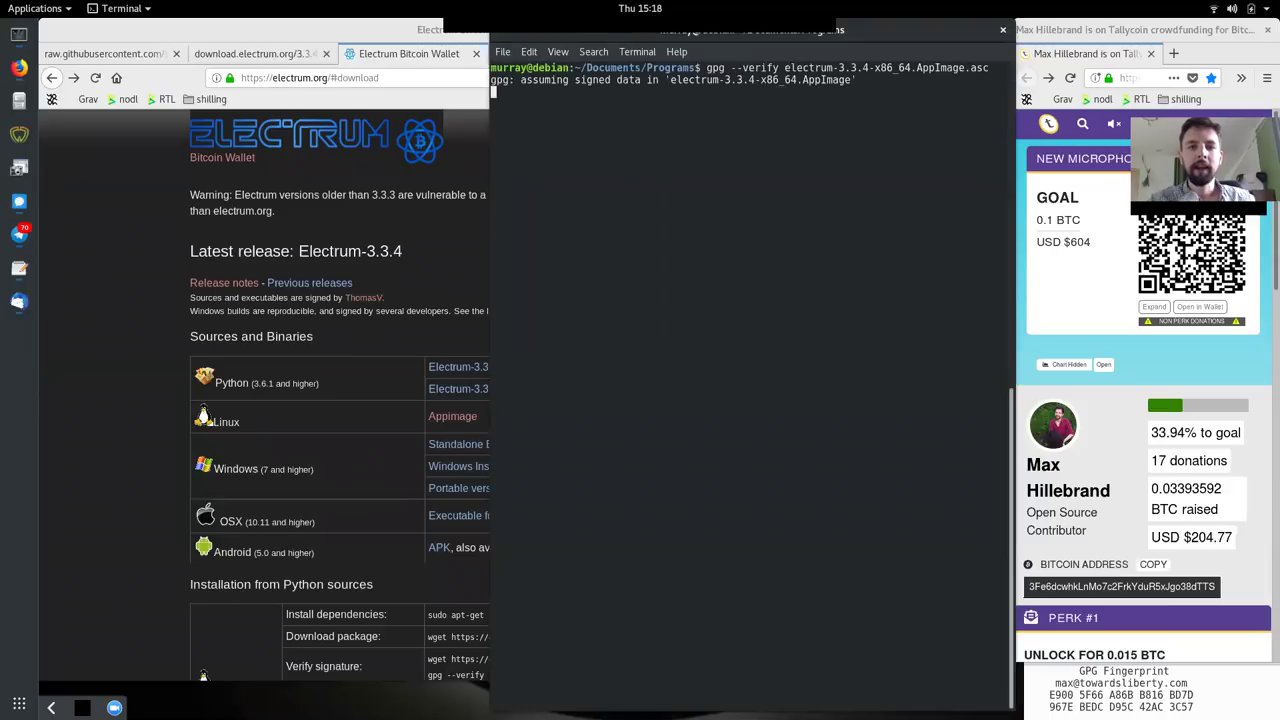
Review the gpg output: good signature, RSA key ID, untrusted-key warning and primary key fingerprint.
{"action": "double_click", "coordinate": [553, 91]}
{"action": "left_click_drag", "start_coordinate": [553, 91], "coordinate": [700, 91]}
{"action": "double_click", "coordinate": [702, 103]}
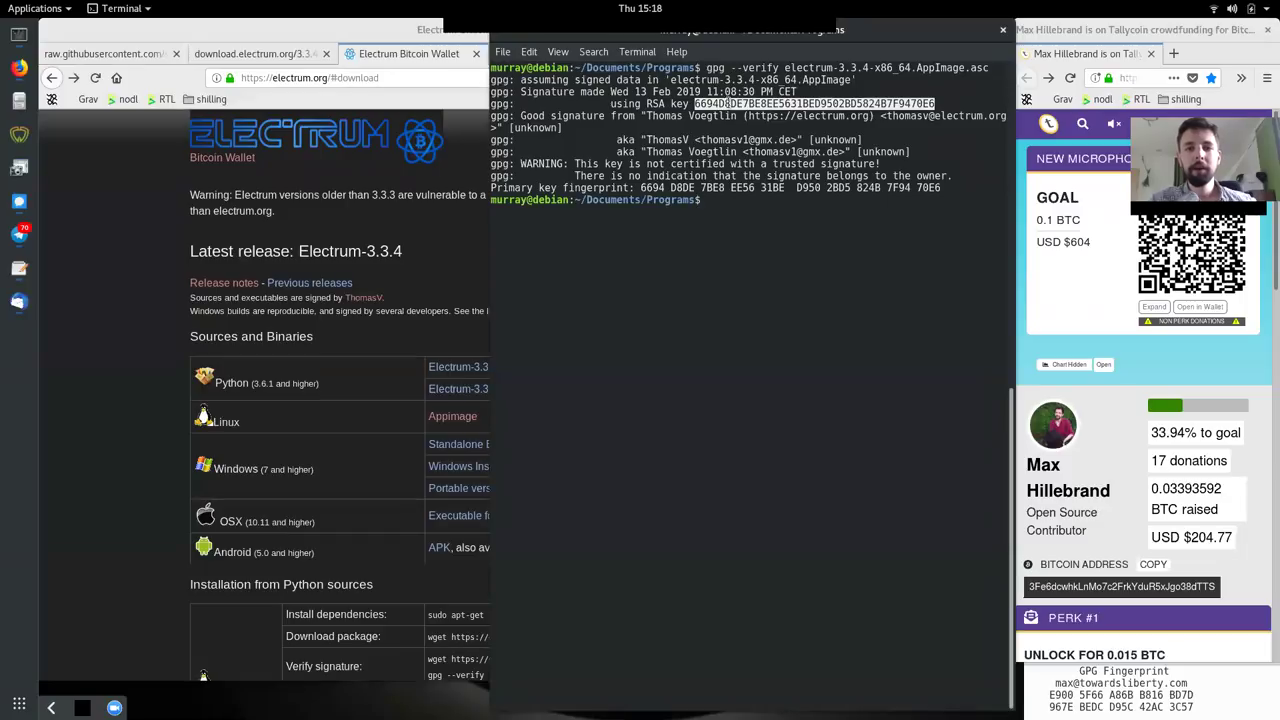
{"action": "left_click", "coordinate": [670, 117]}
{"action": "left_click_drag", "start_coordinate": [670, 117], "coordinate": [736, 116]}
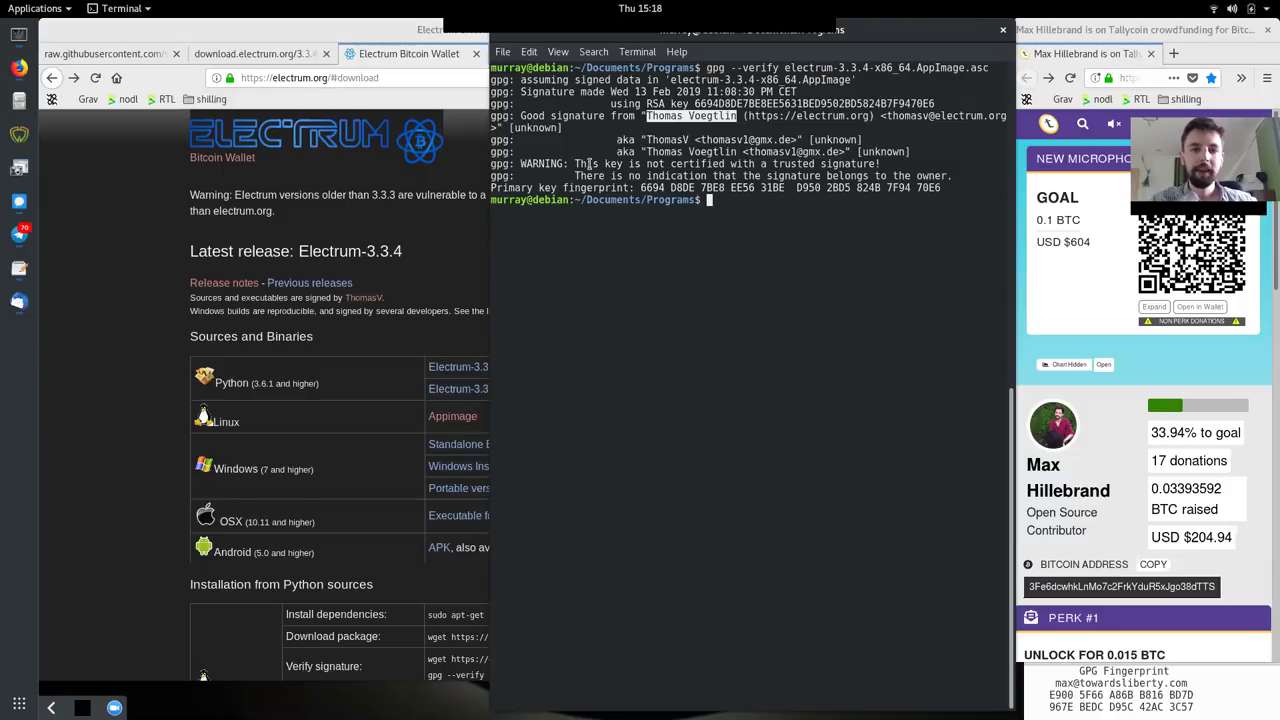
{"action": "left_click_drag", "start_coordinate": [576, 164], "coordinate": [876, 164]}
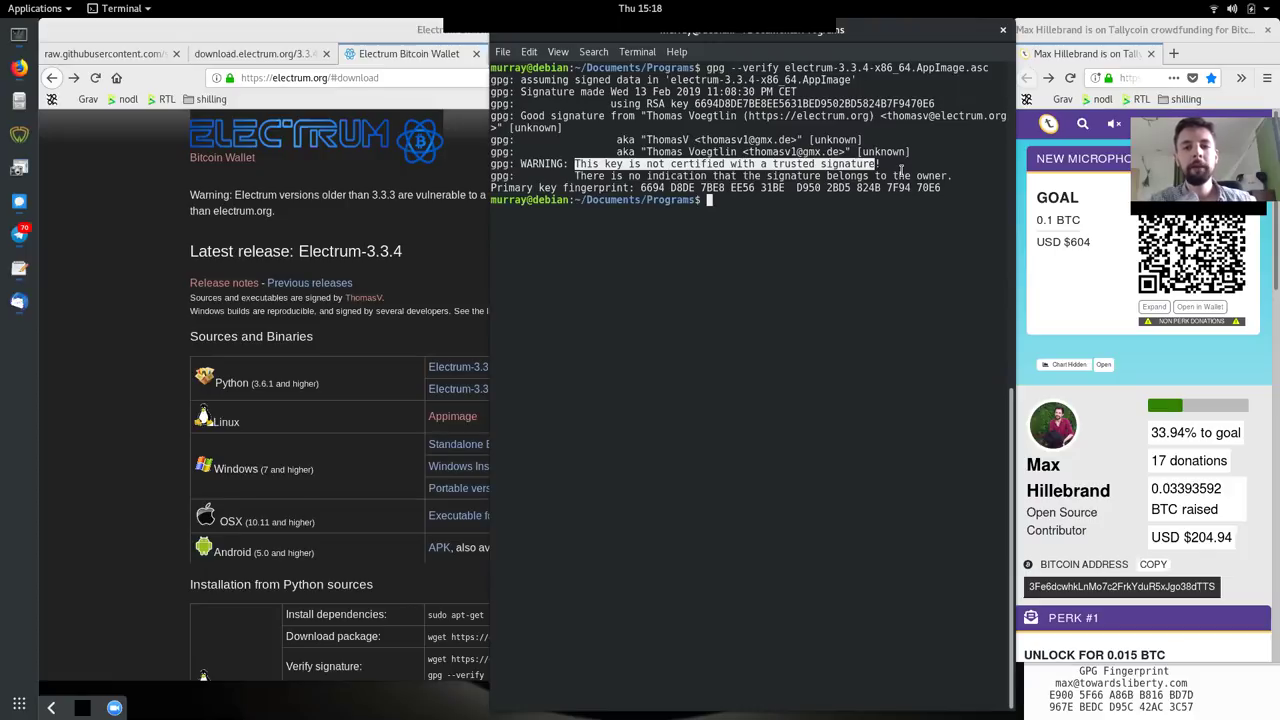
{"action": "left_click", "coordinate": [667, 139]}
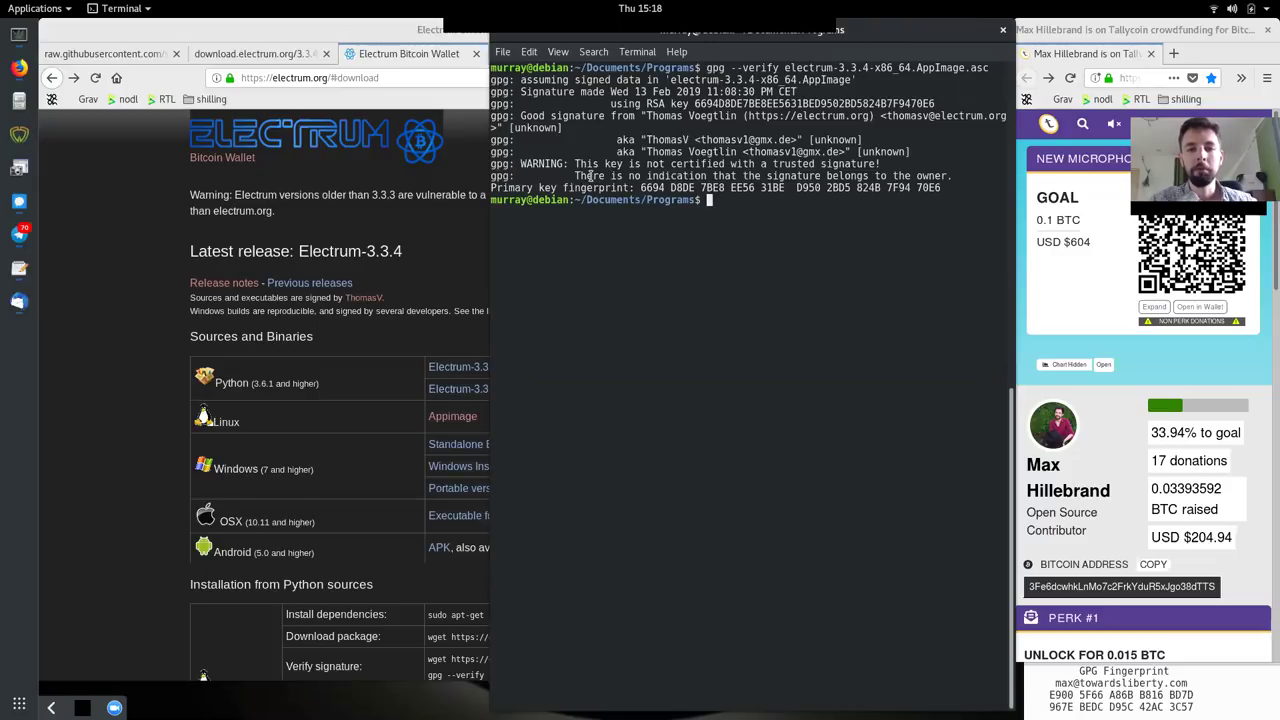
{"action": "triple_click", "coordinate": [590, 176]}
{"action": "left_click", "coordinate": [590, 176]}
{"action": "mouse_move", "coordinate": [590, 176]}
{"action": "left_mouse_down"}
{"action": "mouse_move", "coordinate": [868, 163]}
{"action": "mouse_move", "coordinate": [930, 176]}
{"action": "left_mouse_up"}
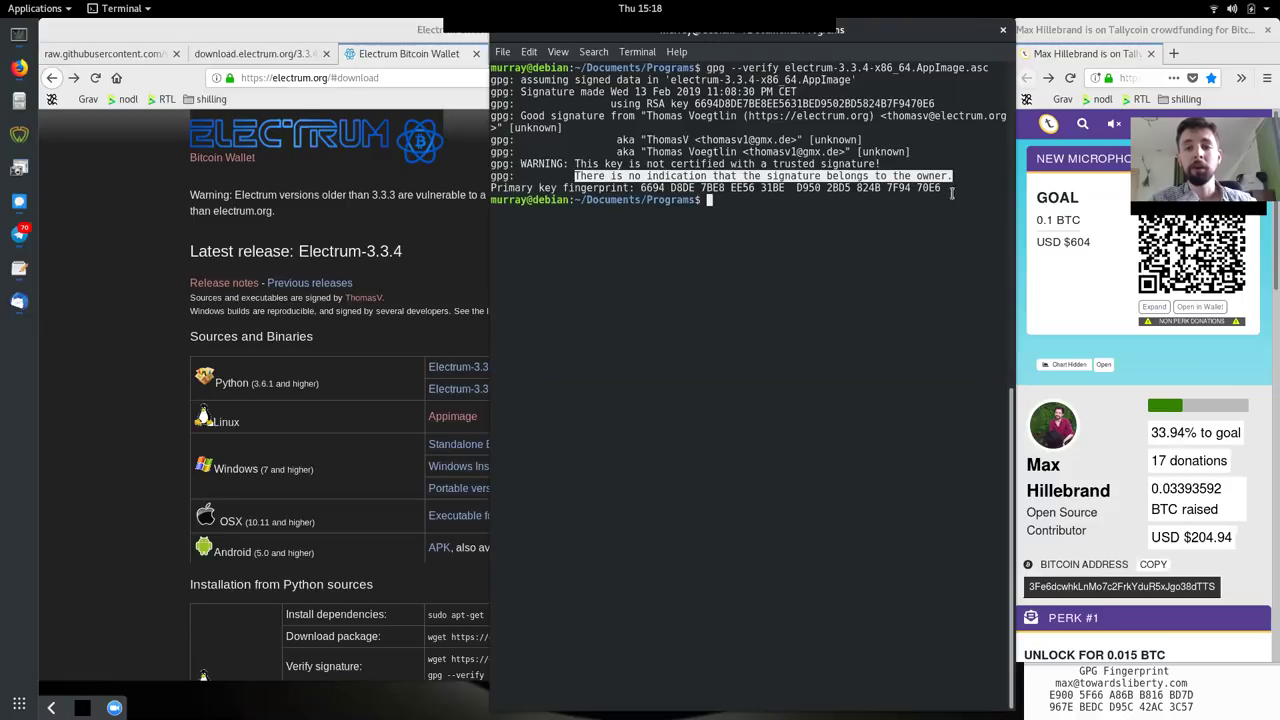
{"action": "left_click_drag", "start_coordinate": [641, 187], "coordinate": [942, 189]}
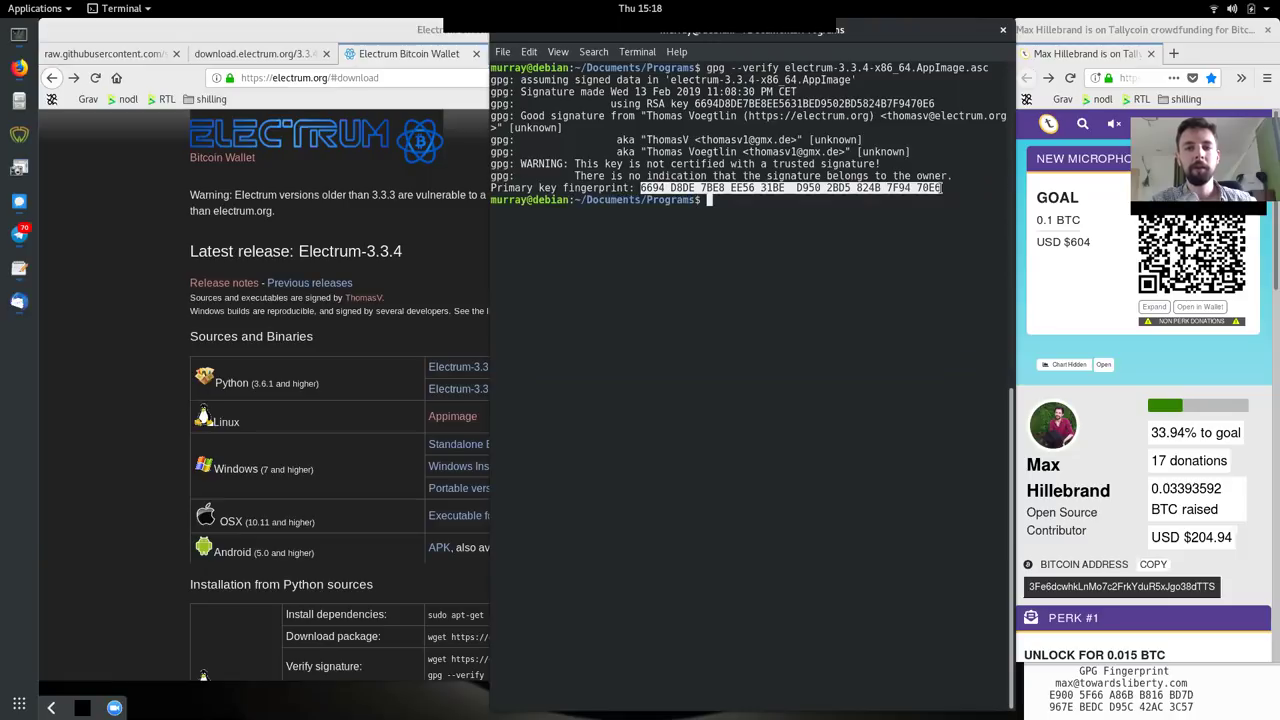
{"action": "left_click", "coordinate": [865, 268]}
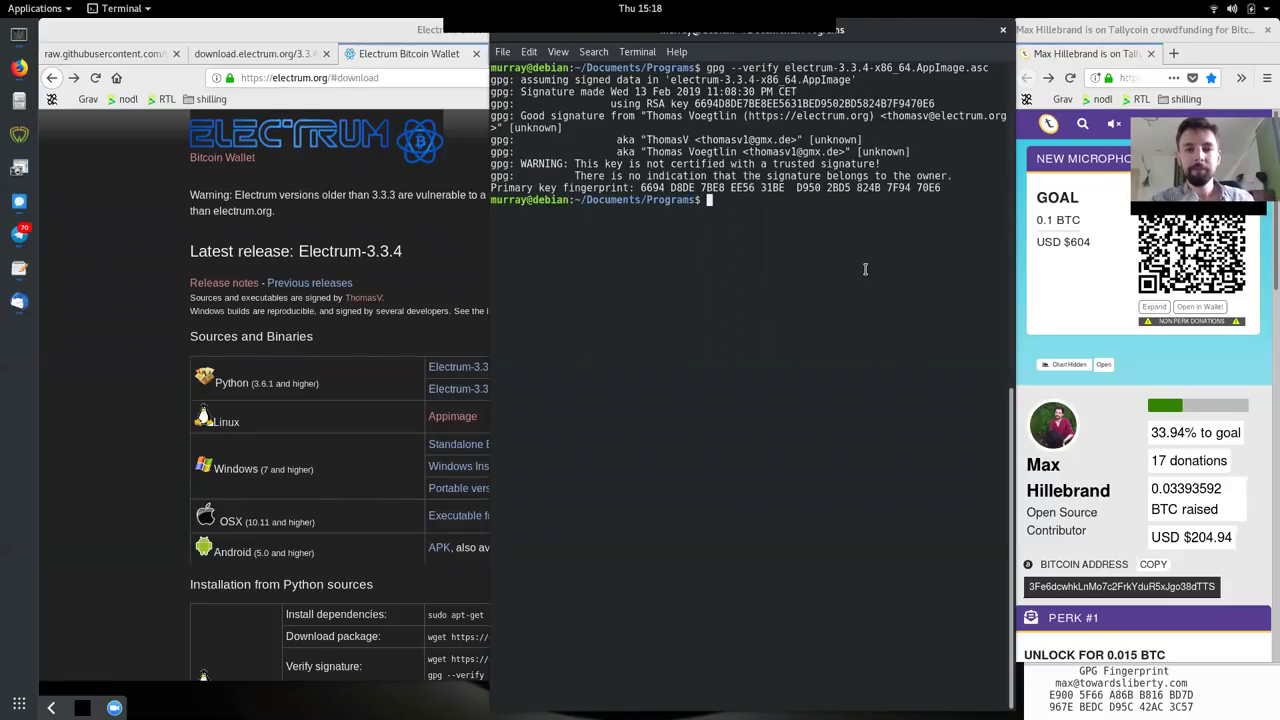
Make electrum-3.3.4-x86_64.AppImage executable with the recalled chmod command.
{"action": "key", "text": "Up"}
{"action": "key", "text": "Up"}
{"action": "key", "text": "Up"}
{"action": "key", "text": "Up"}
{"action": "key", "text": "Up"}
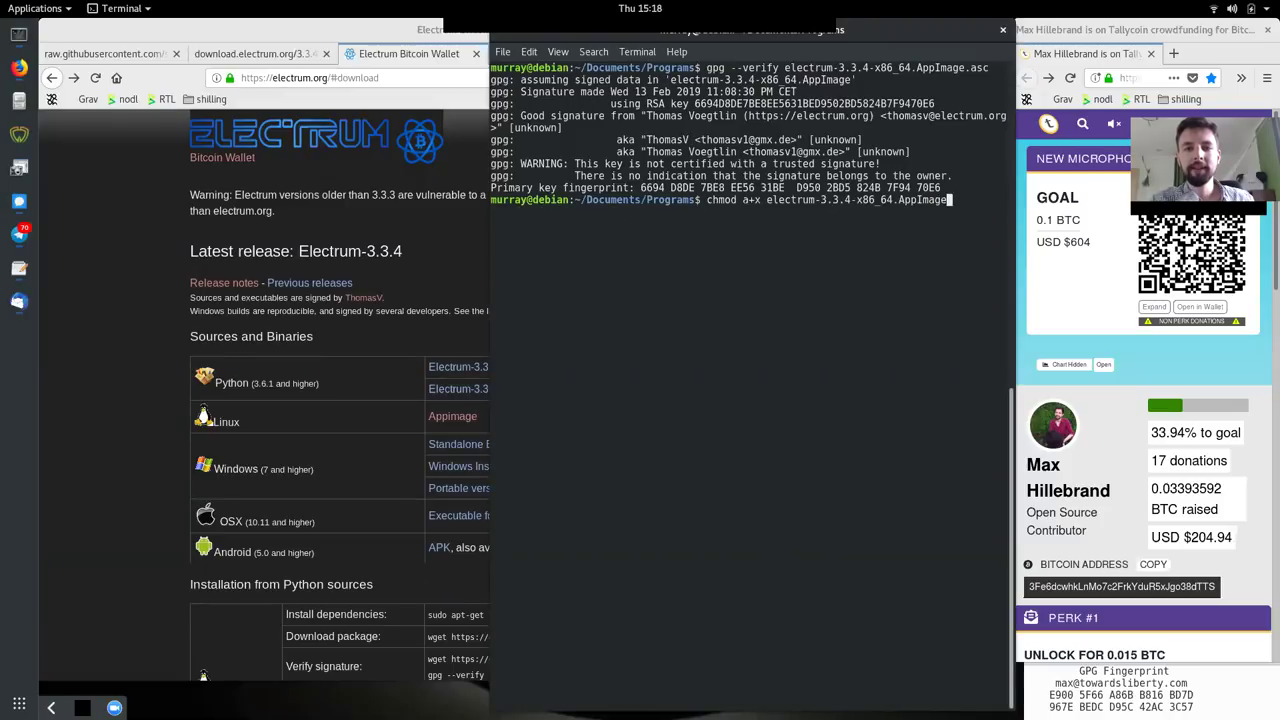
{"action": "triple_click", "coordinate": [890, 210]}
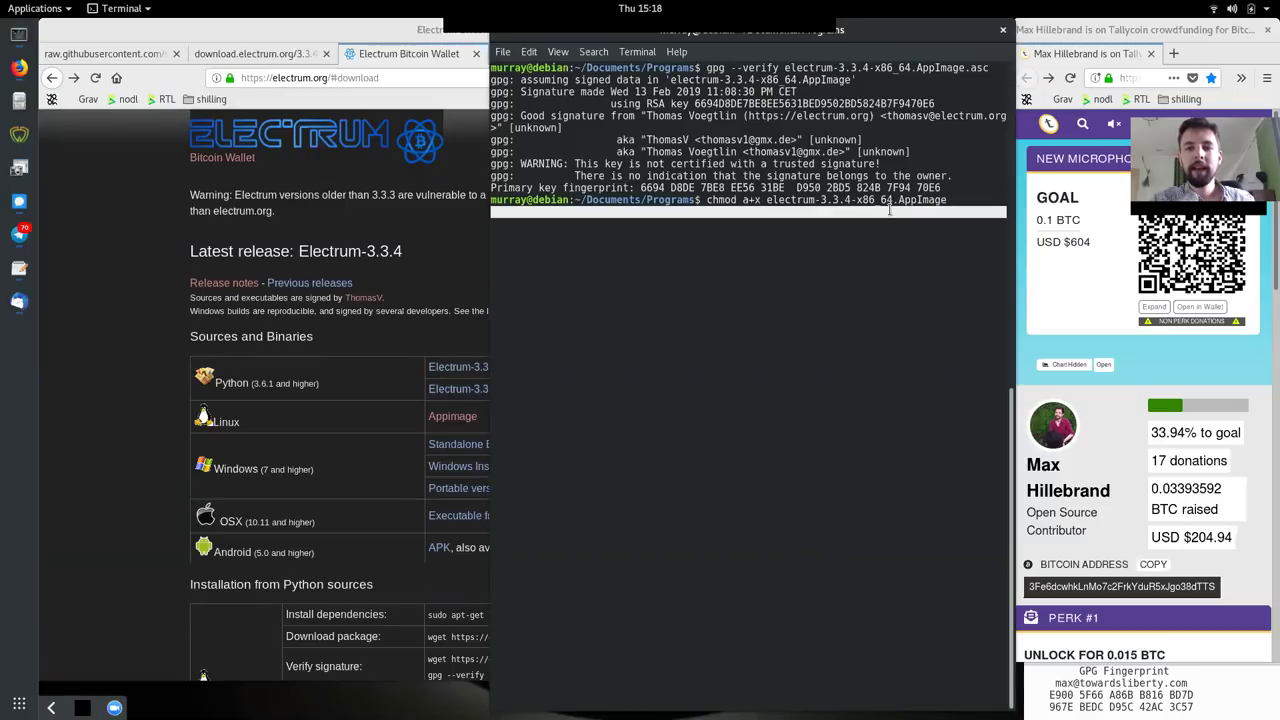
{"action": "left_click", "coordinate": [854, 196]}
{"action": "double_click", "coordinate": [840, 200]}
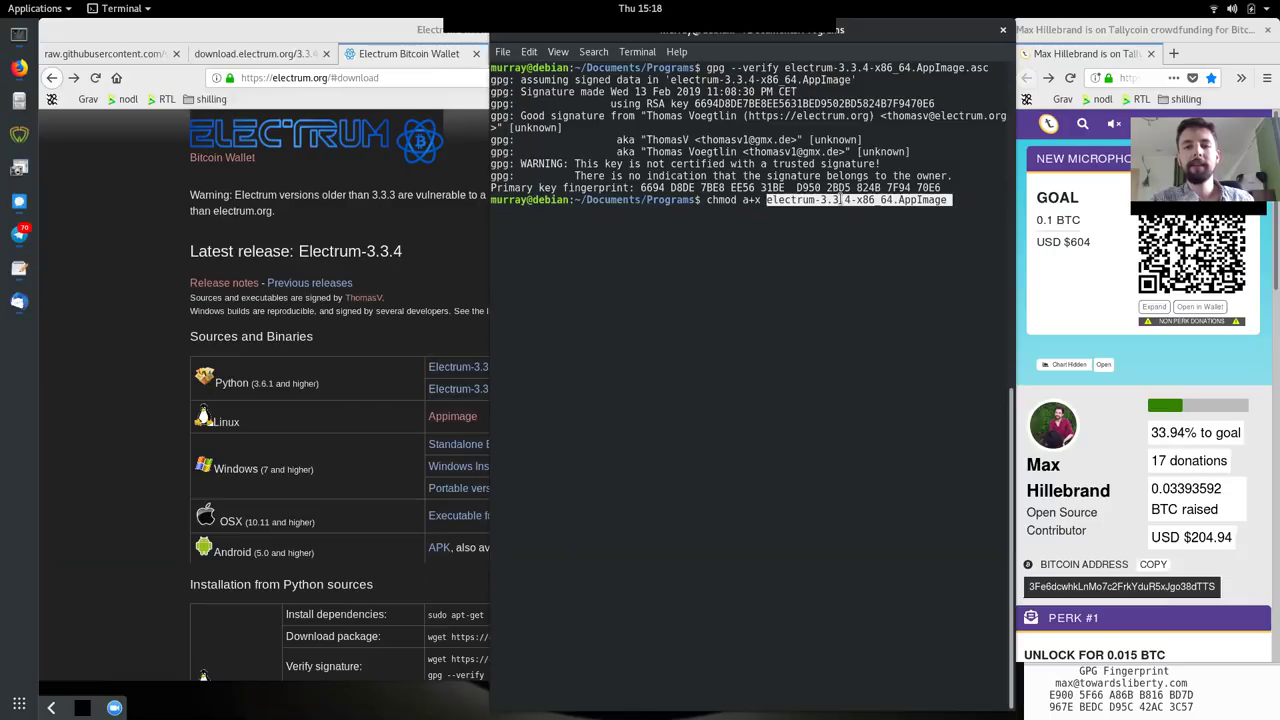
{"action": "double_click", "coordinate": [720, 200]}
{"action": "left_click", "coordinate": [742, 199]}
{"action": "double_click", "coordinate": [823, 202]}
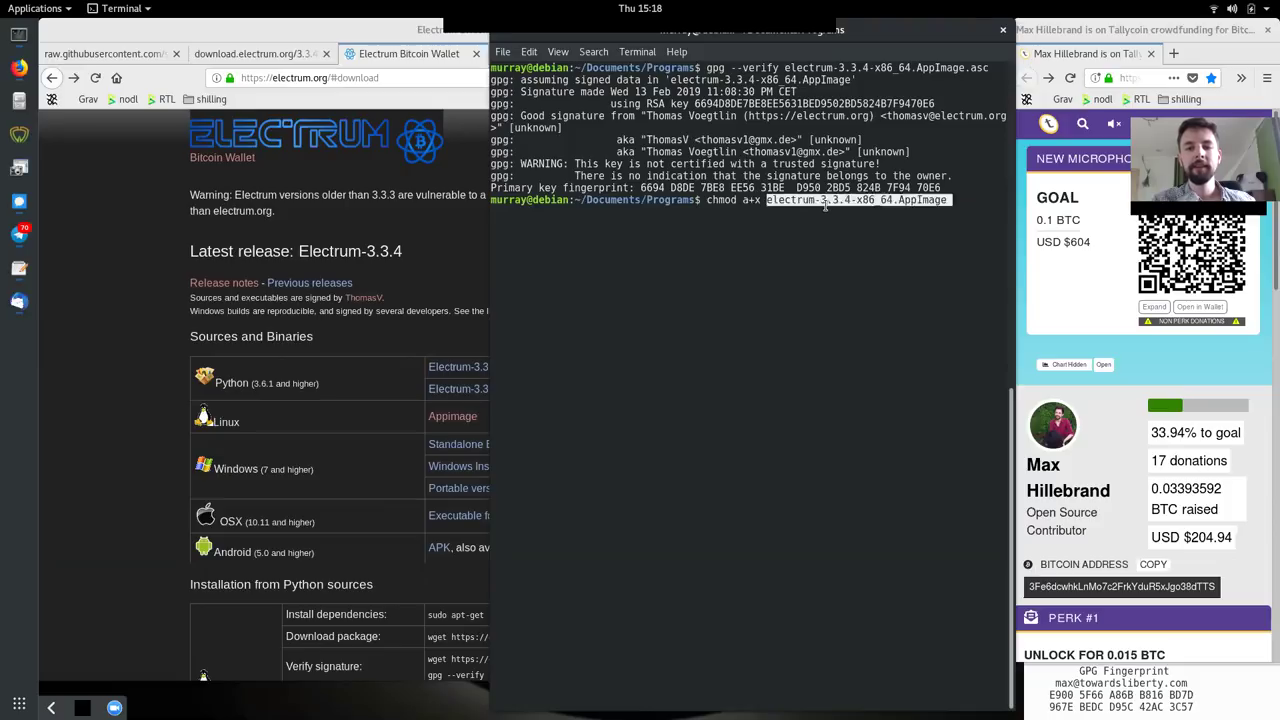
{"action": "left_click", "coordinate": [825, 202]}
{"action": "left_click", "coordinate": [825, 202]}
{"action": "key", "text": "Return"}
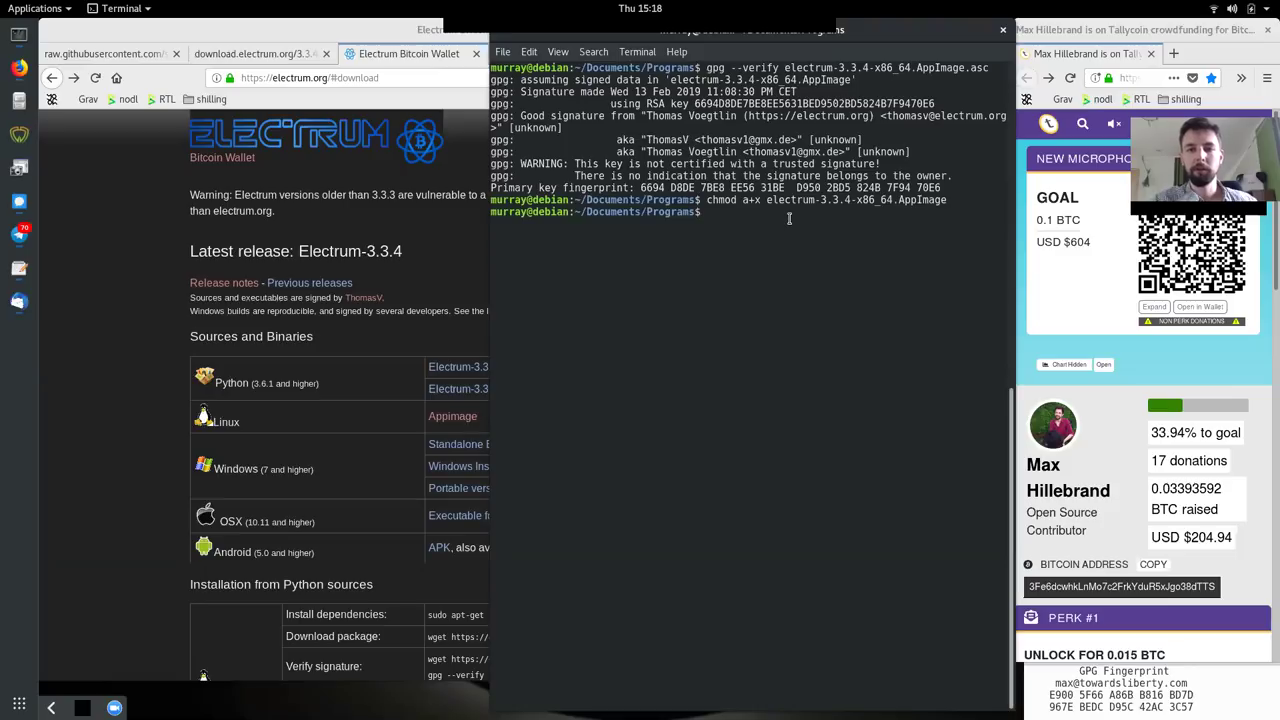
Recall the cp command copying new-wallet.json from the 6335-3532 card to ~/.electrum/testnet/wallets/.
{"action": "key", "text": "Up"}
{"action": "key", "text": "Up"}
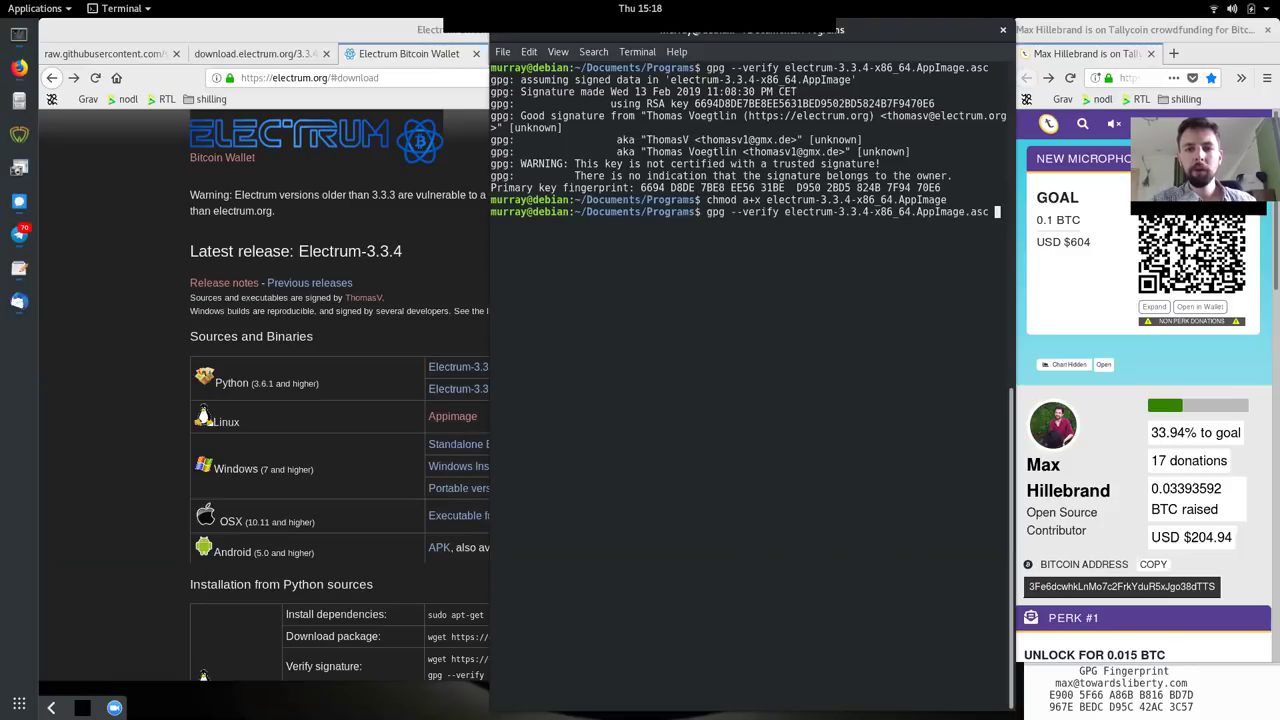
{"action": "key", "text": "Up"}
{"action": "key", "text": "Up"}
{"action": "key", "text": "Up"}
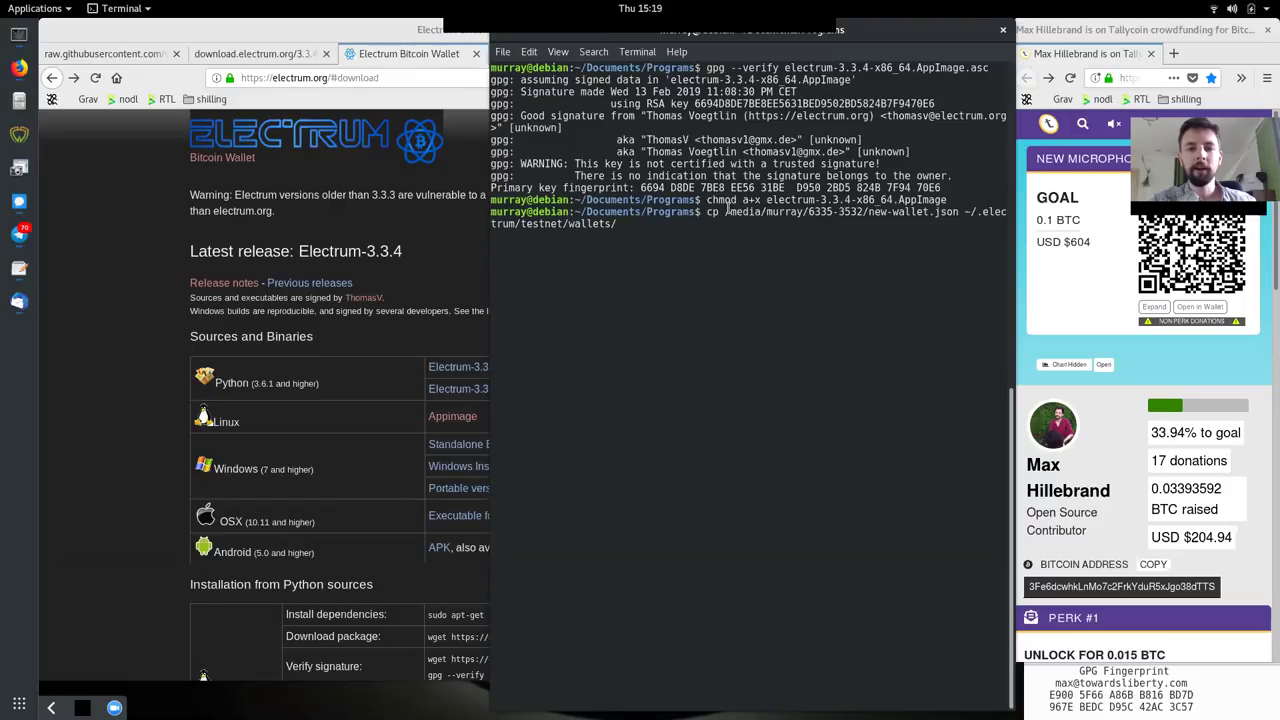
{"action": "left_click_drag", "start_coordinate": [728, 211], "coordinate": [761, 212]}
{"action": "double_click", "coordinate": [762, 212]}
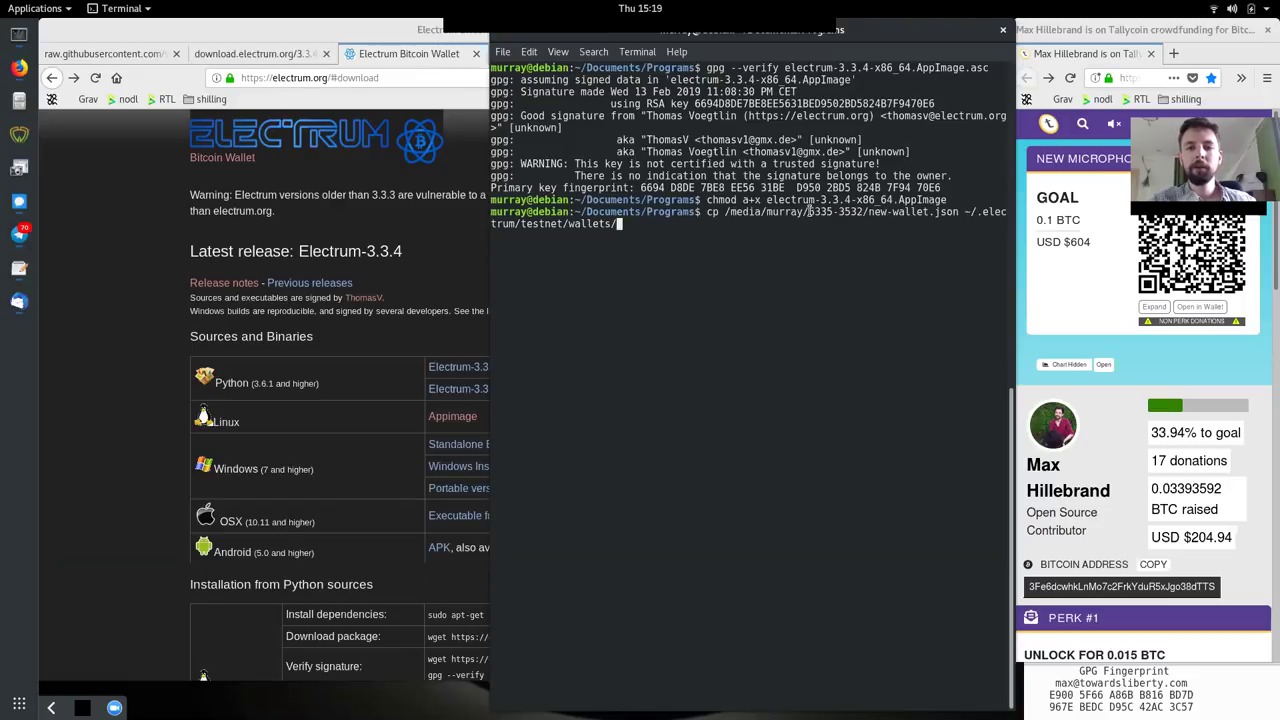
{"action": "double_click", "coordinate": [785, 213]}
{"action": "left_click", "coordinate": [800, 215]}
{"action": "left_click_drag", "start_coordinate": [807, 212], "coordinate": [958, 206]}
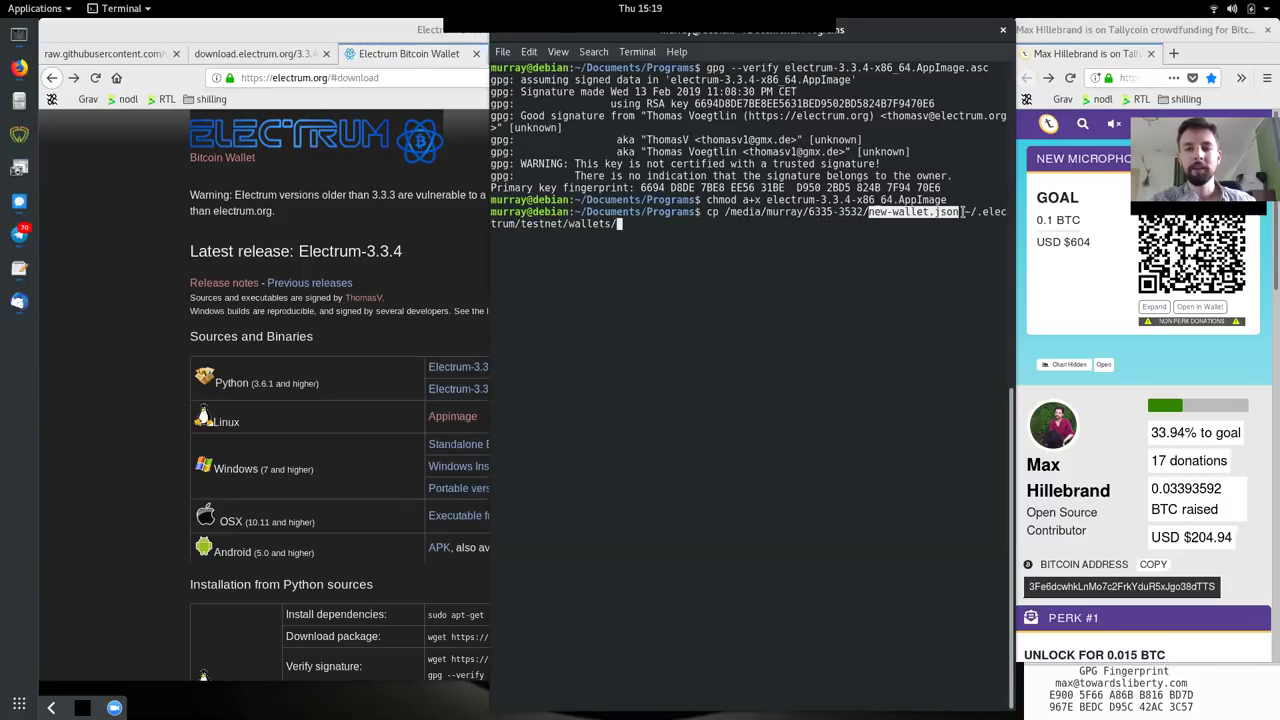
{"action": "left_click", "coordinate": [964, 211]}
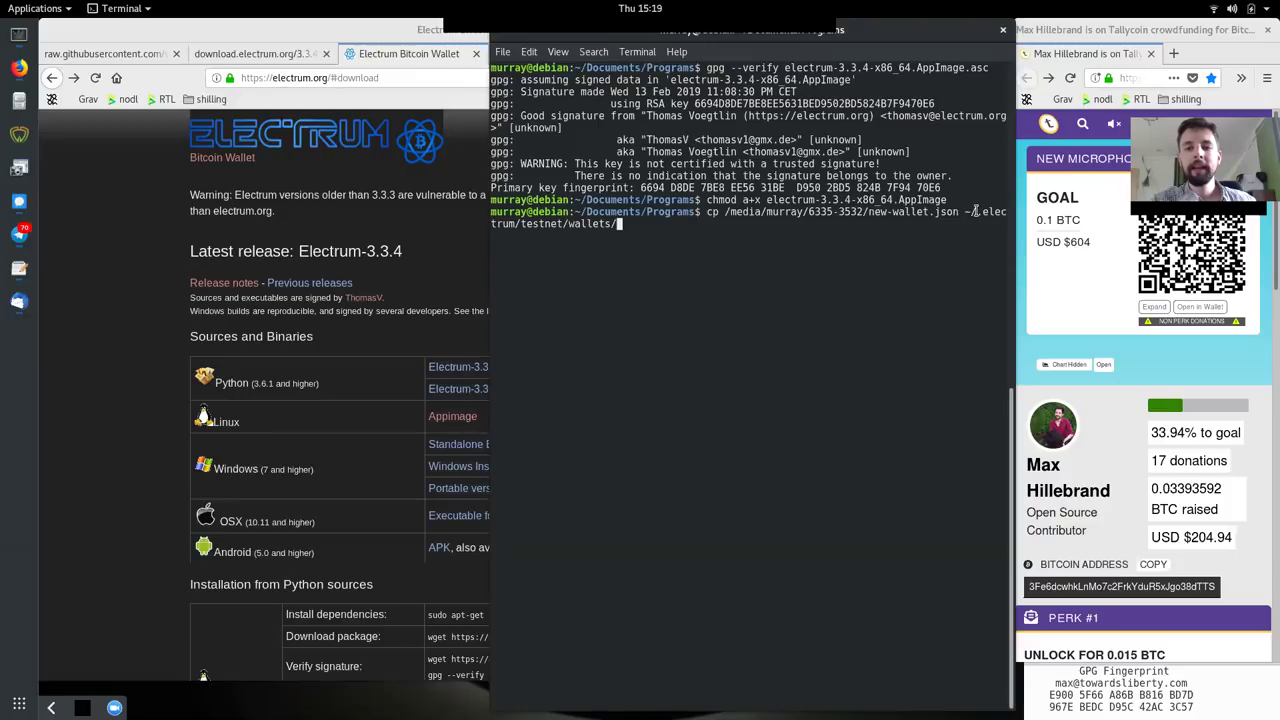
{"action": "left_click_drag", "start_coordinate": [975, 211], "coordinate": [603, 224]}
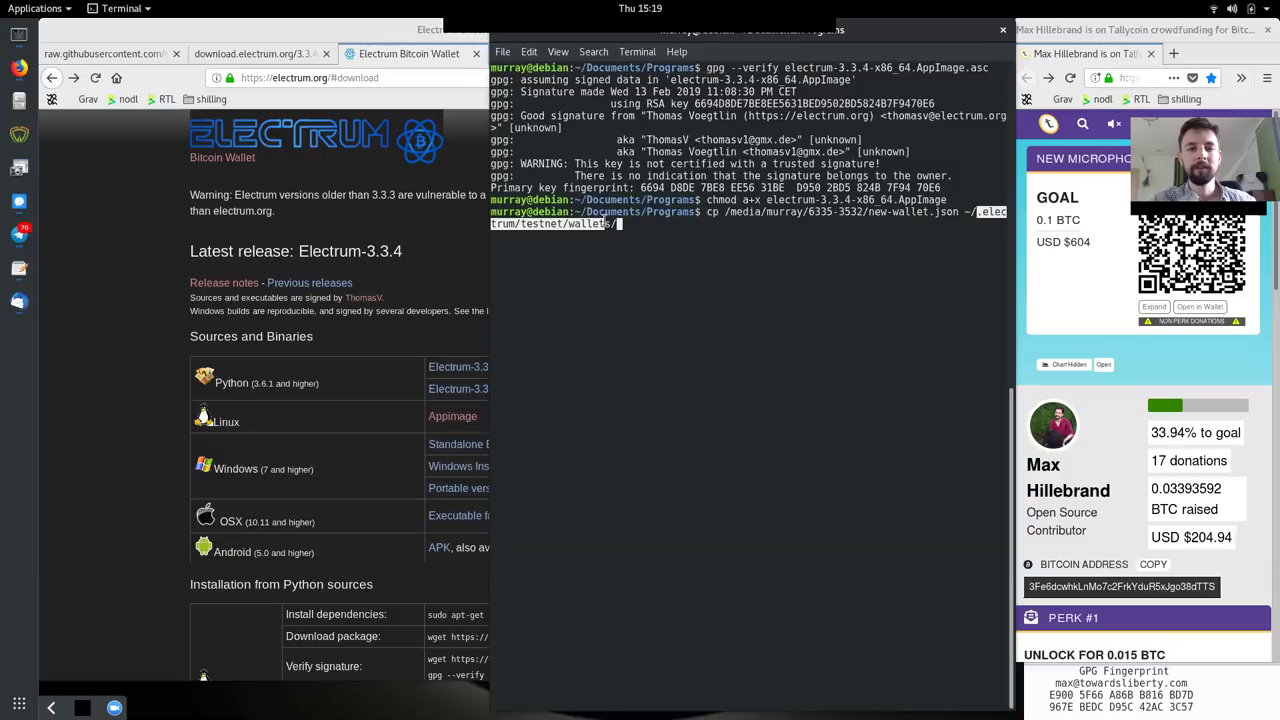
{"action": "left_click", "coordinate": [606, 223]}
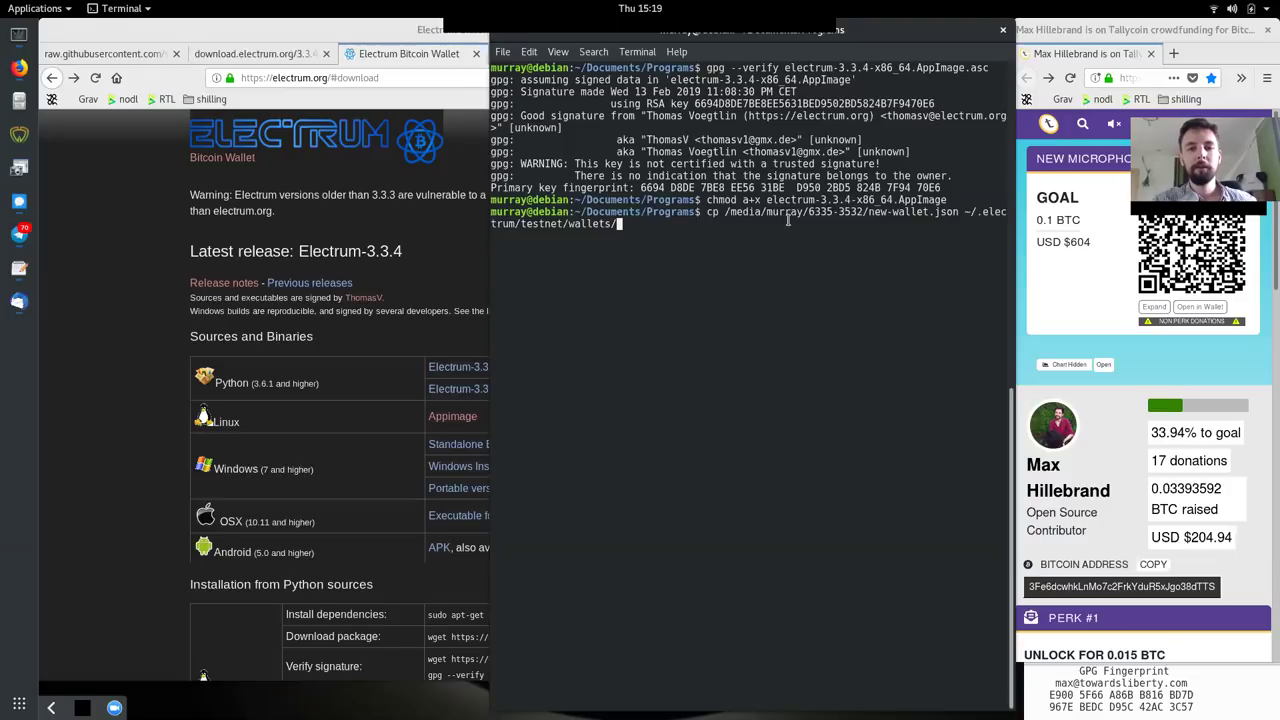
{"action": "double_click", "coordinate": [792, 214]}
Run the copy of new-wallet.json into the testnet wallets folder.
{"action": "triple_click", "coordinate": [588, 226]}
{"action": "left_click", "coordinate": [660, 243]}
{"action": "key", "text": "Return"}
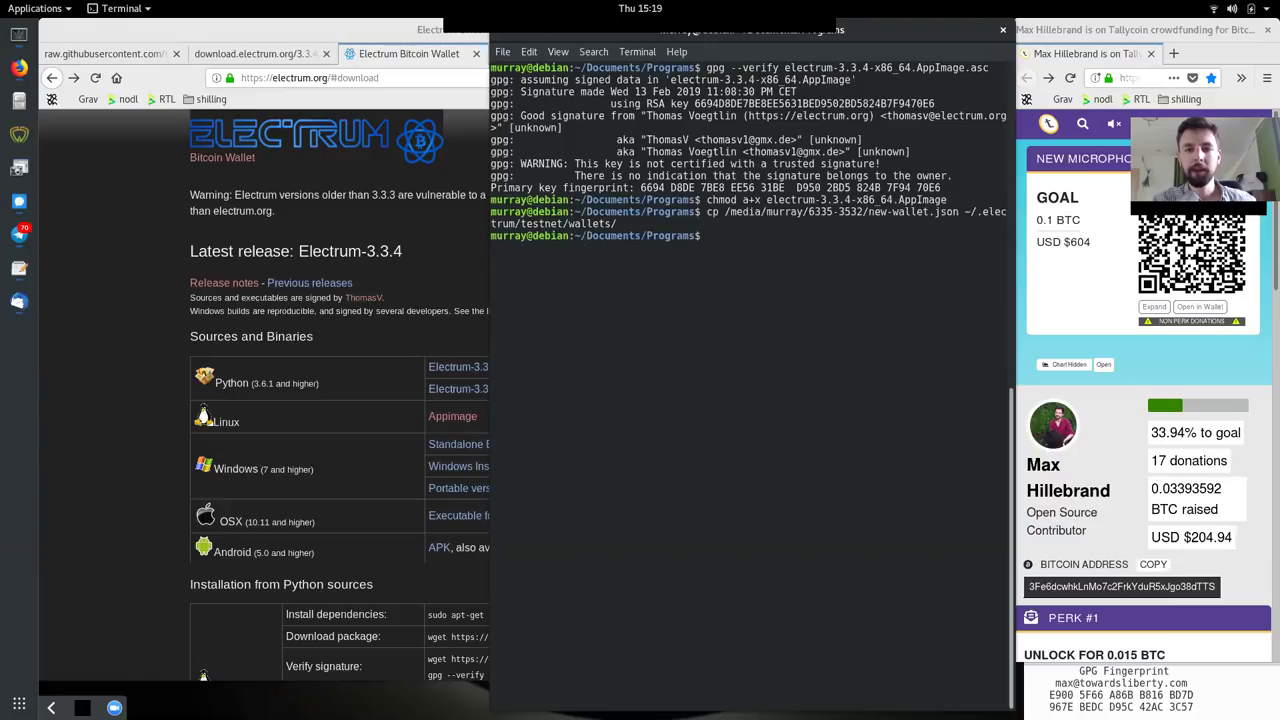
Launch ./electrum-3.3.4-x86_64.AppImage --testnet from the Programs directory.
{"action": "key", "text": "Up"}
{"action": "key", "text": "Up"}
{"action": "key", "text": "Up"}
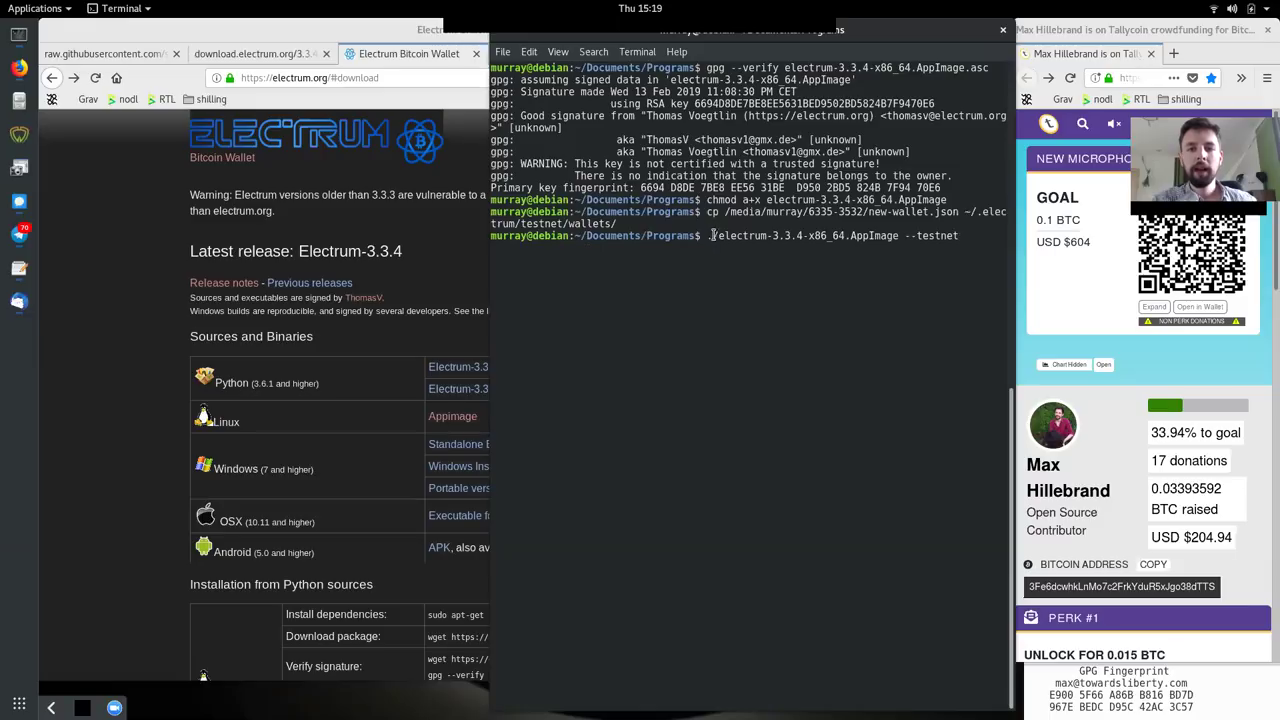
{"action": "double_click", "coordinate": [653, 237]}
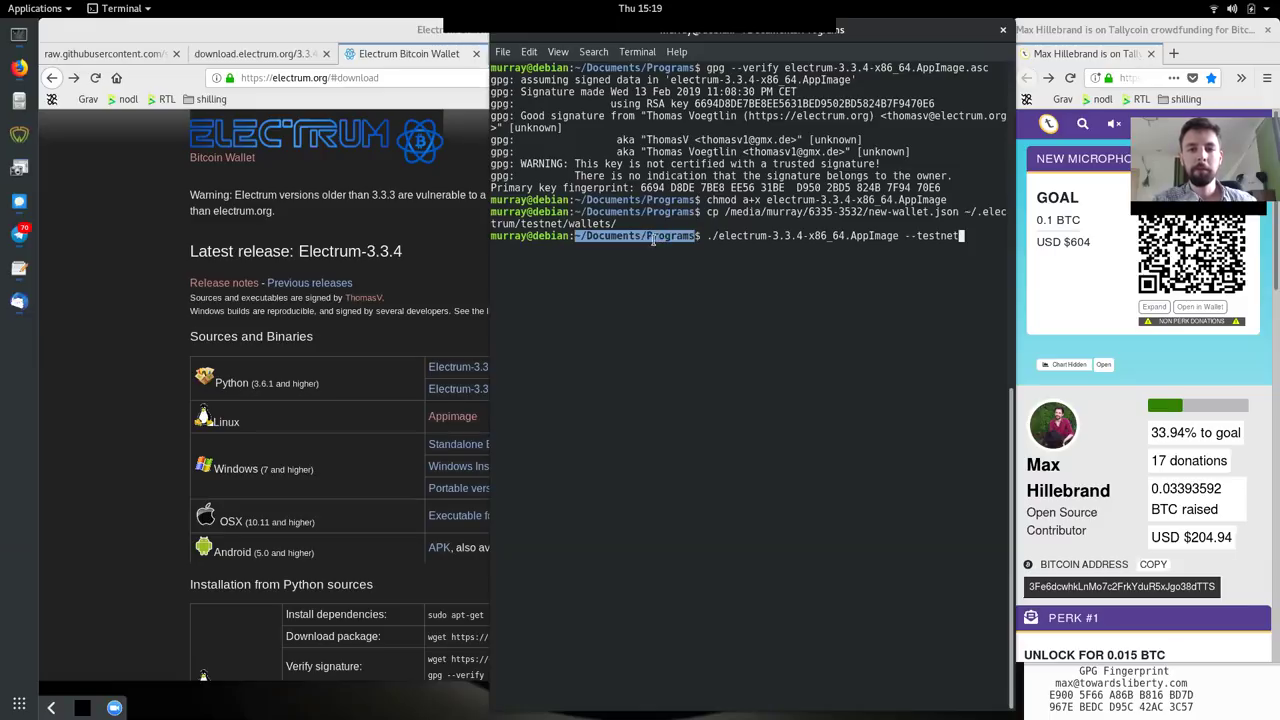
{"action": "left_click", "coordinate": [748, 237]}
{"action": "double_click", "coordinate": [748, 237]}
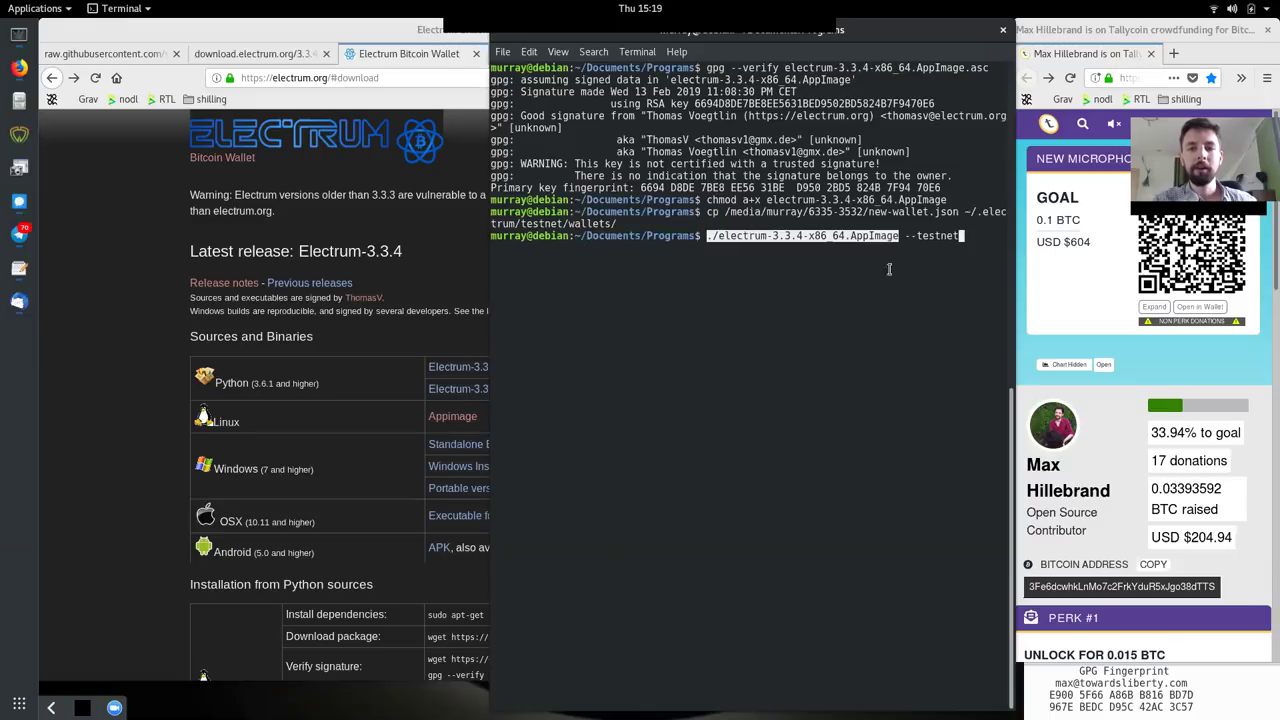
{"action": "left_click", "coordinate": [761, 240]}
{"action": "double_click", "coordinate": [930, 236]}
{"action": "left_click", "coordinate": [938, 260]}
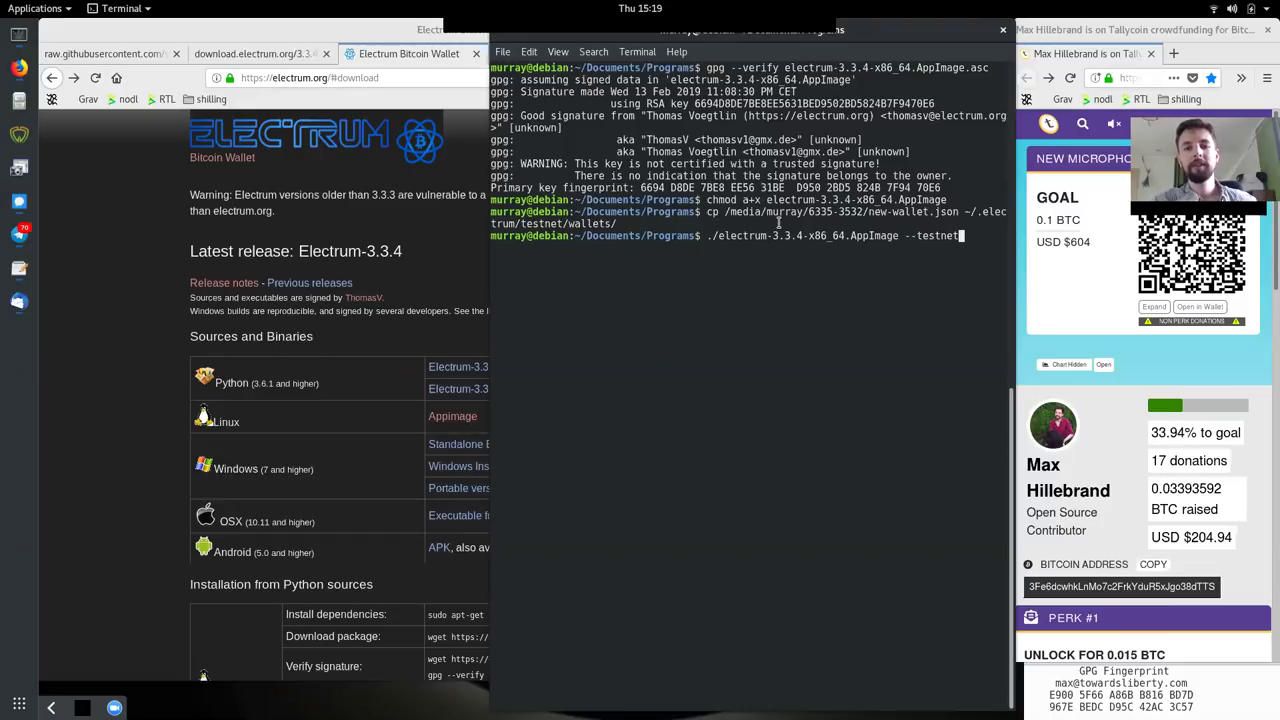
{"action": "left_click_drag", "start_coordinate": [906, 235], "coordinate": [957, 236]}
{"action": "left_click", "coordinate": [934, 235]}
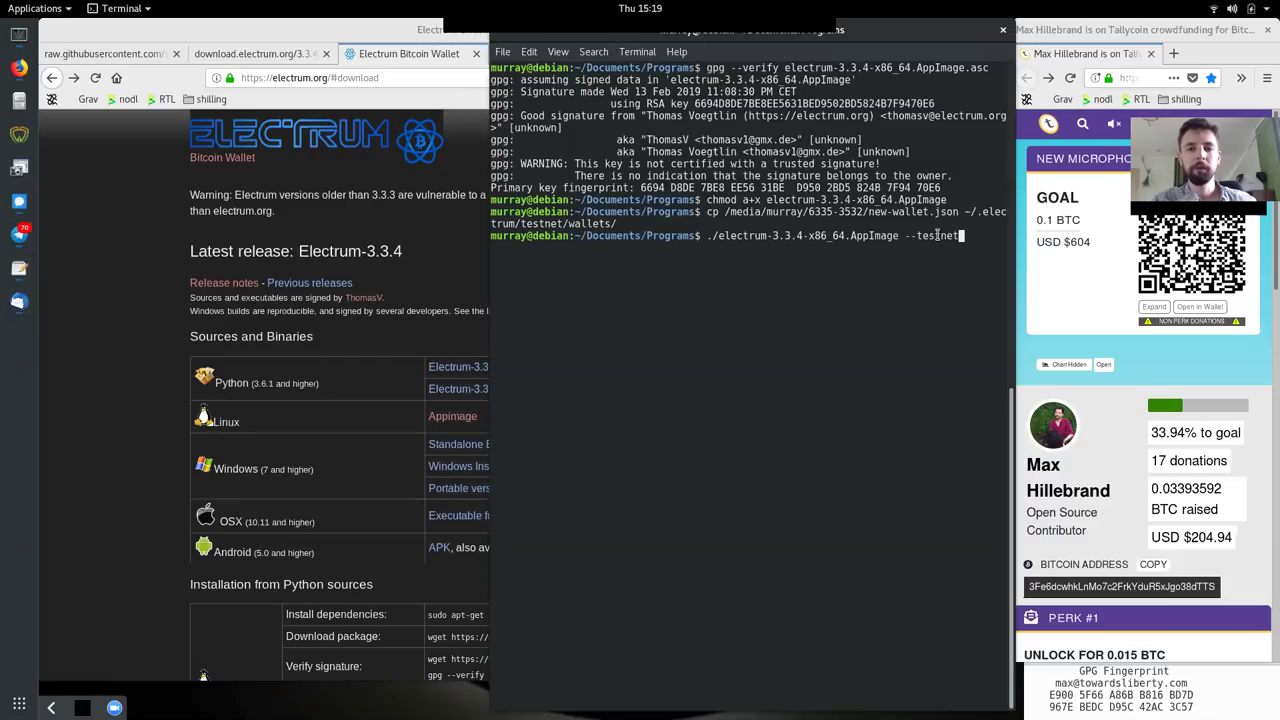
{"action": "key", "text": "Return"}
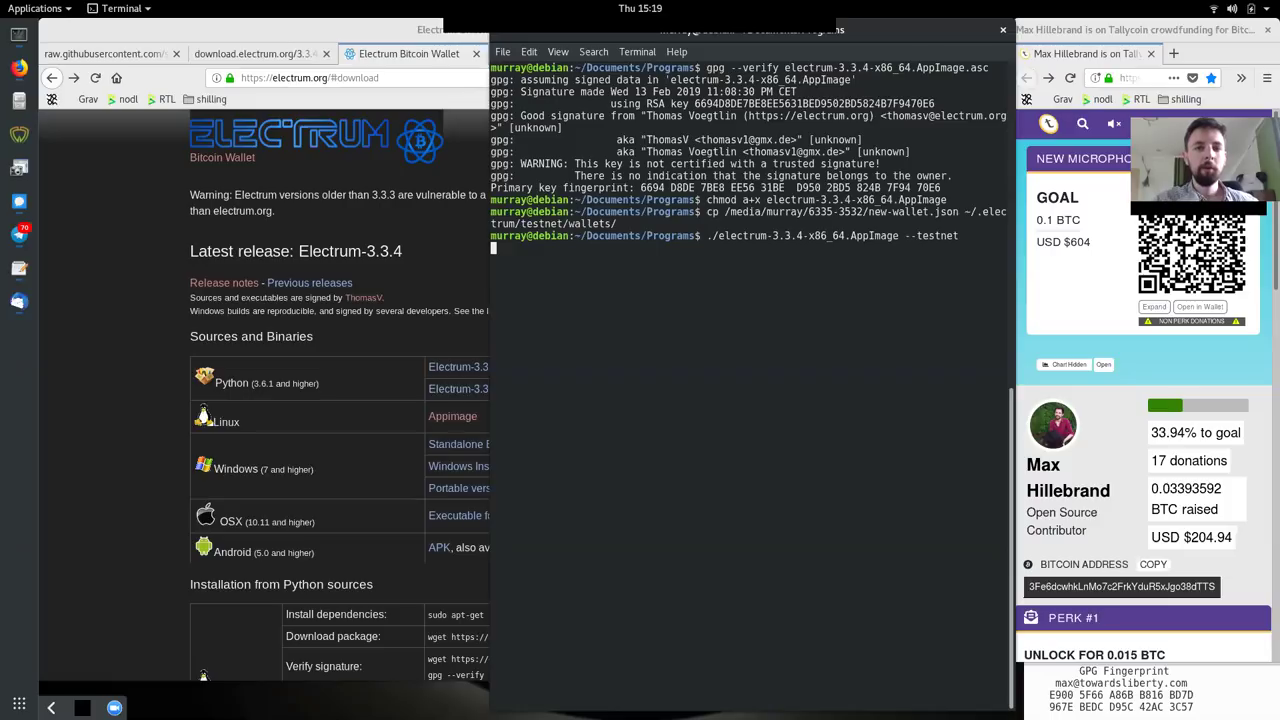
Choose new-wallet.json from ~/.electrum/testnet/wallets as the wallet file in the install wizard.
{"action": "triple_click", "coordinate": [740, 236]}
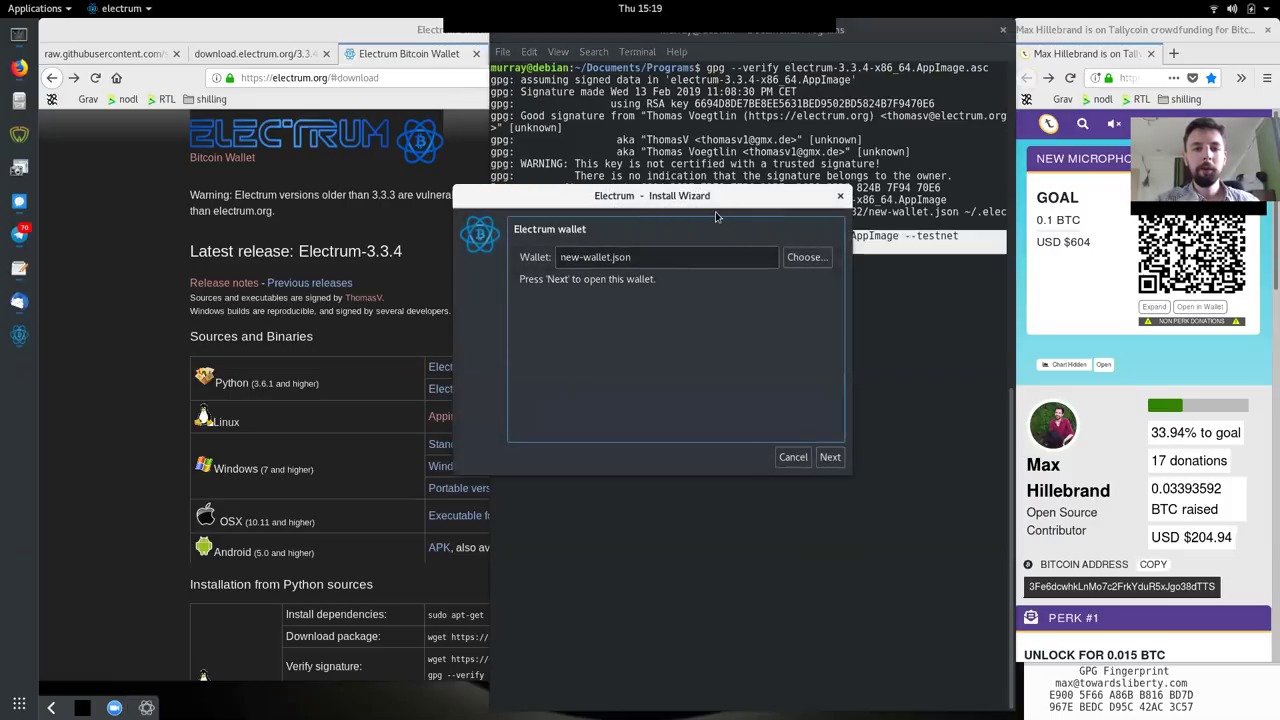
{"action": "left_click", "coordinate": [586, 257]}
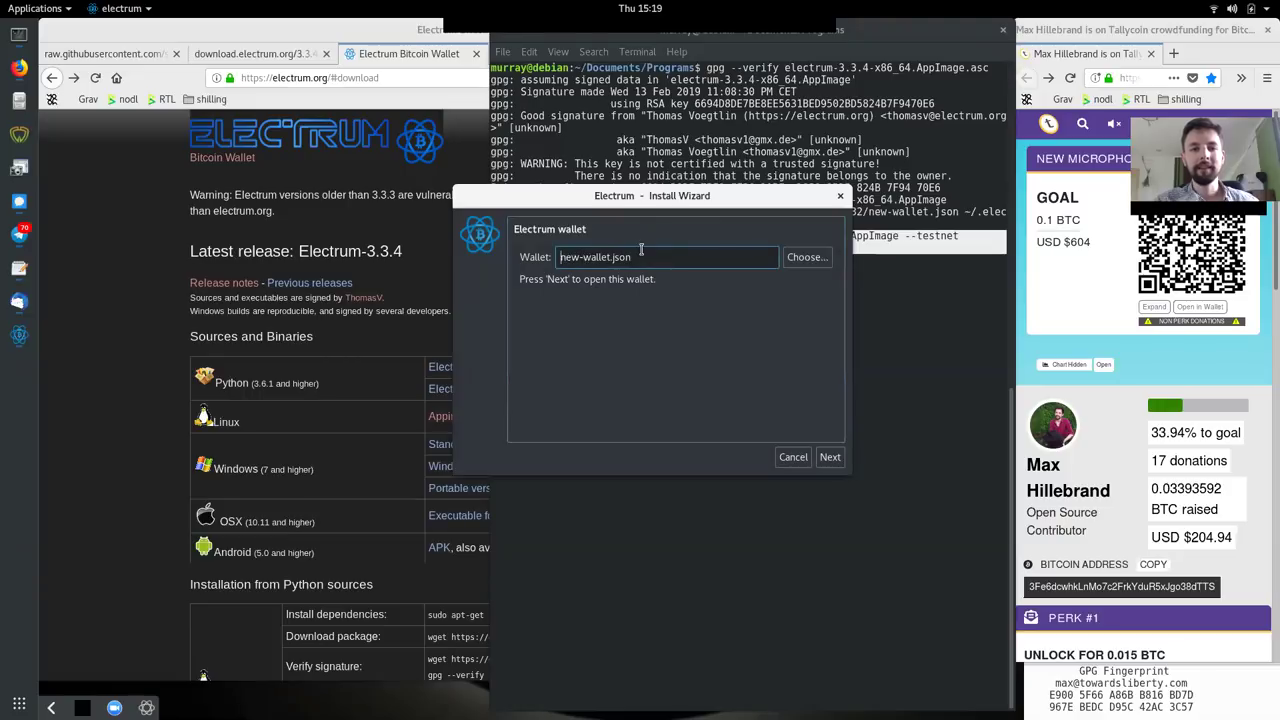
{"action": "double_click", "coordinate": [641, 257]}
{"action": "left_click", "coordinate": [641, 257]}
{"action": "double_click", "coordinate": [641, 257]}
{"action": "left_click", "coordinate": [641, 257]}
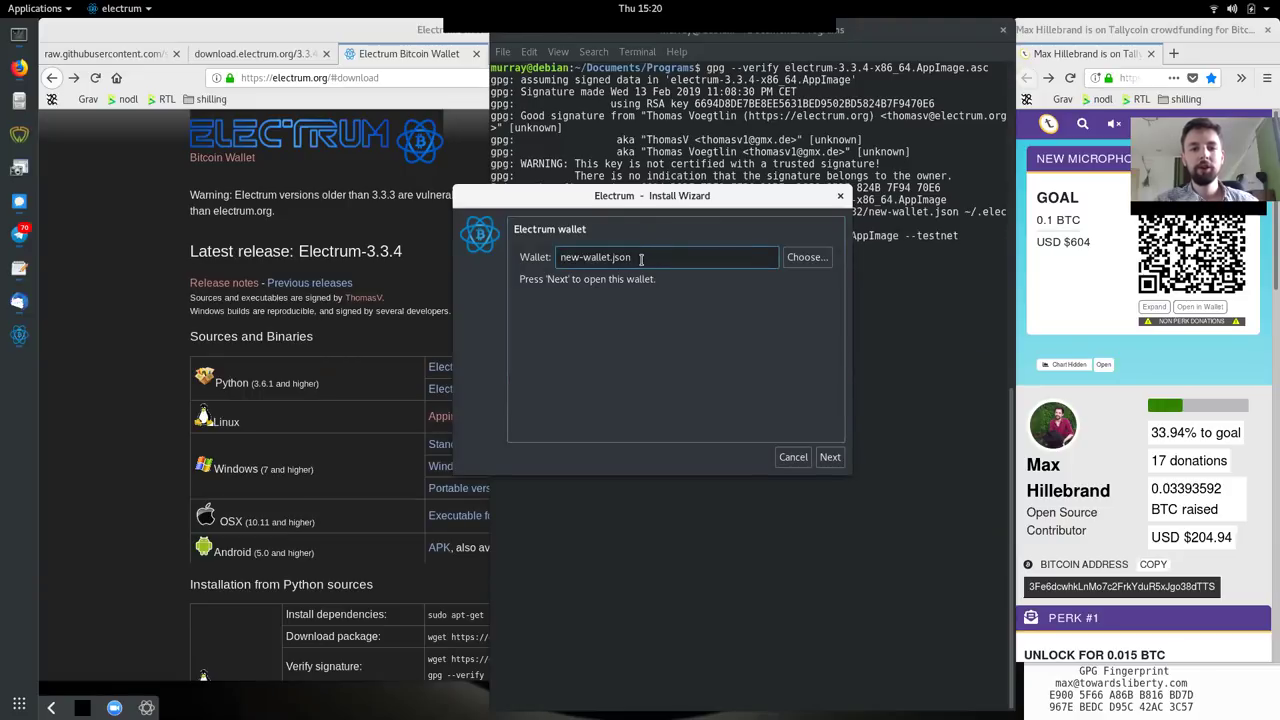
{"action": "left_click", "coordinate": [815, 260]}
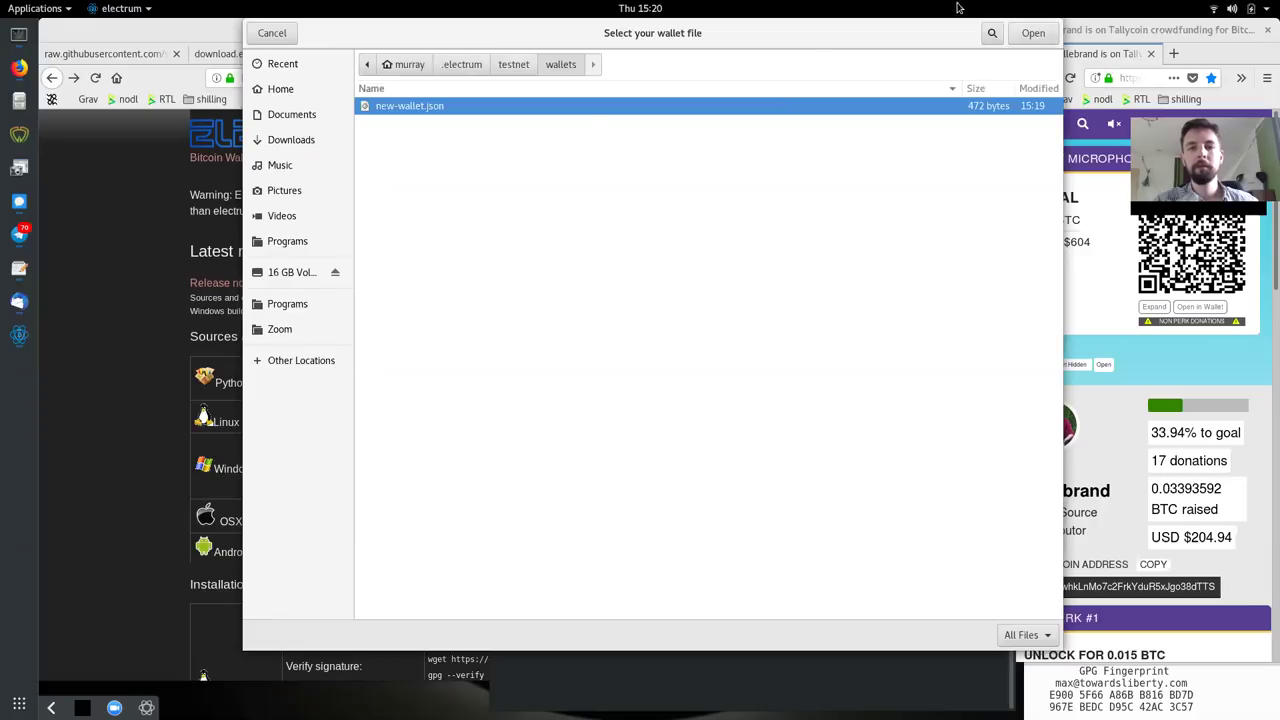
{"action": "left_click", "coordinate": [1032, 33]}
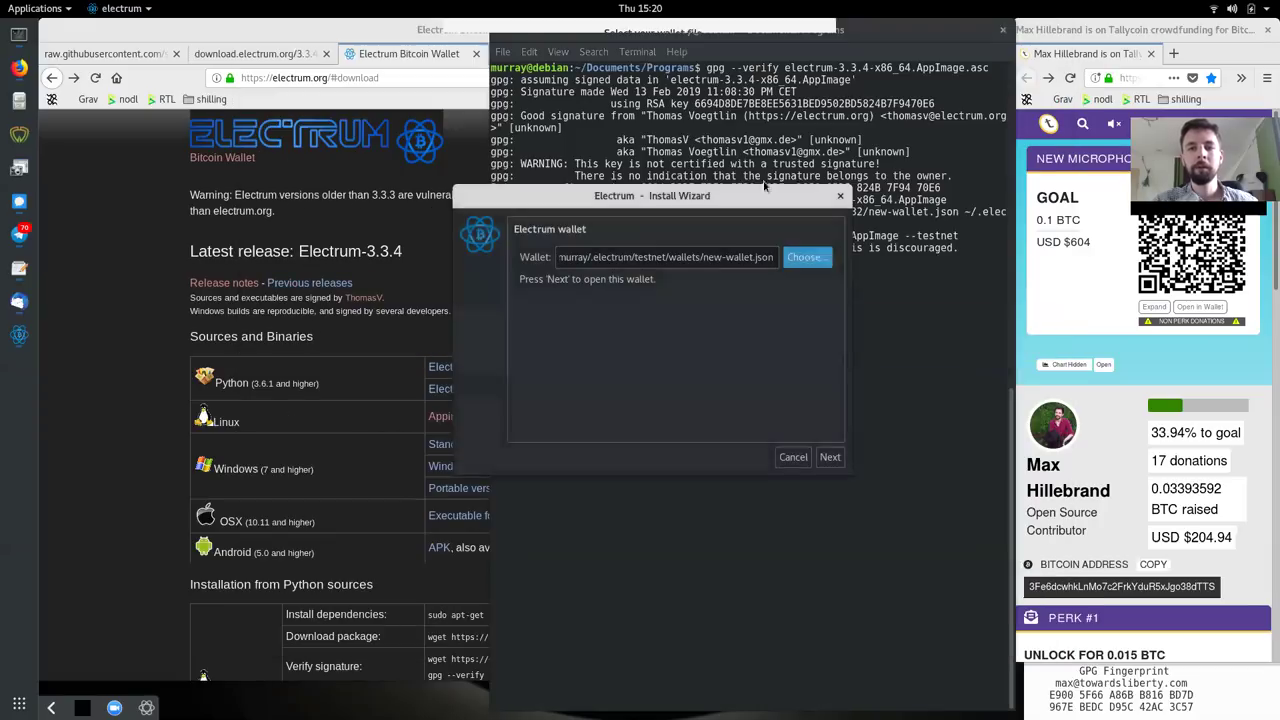
{"action": "triple_click", "coordinate": [726, 258]}
{"action": "left_click", "coordinate": [724, 257]}
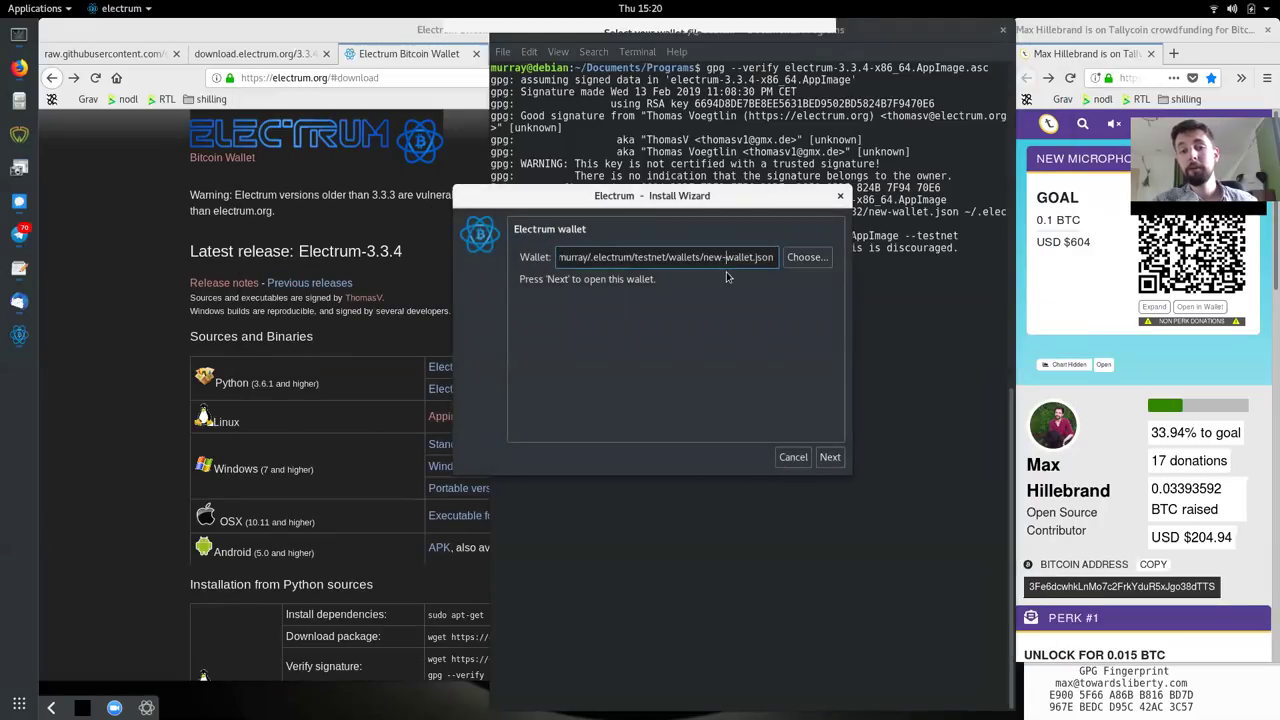
Open new-wallet.json and answer No to reconnecting Coldcard 0xae7c61d0, showing the 4999749 sat balance.
{"action": "left_click", "coordinate": [824, 455]}
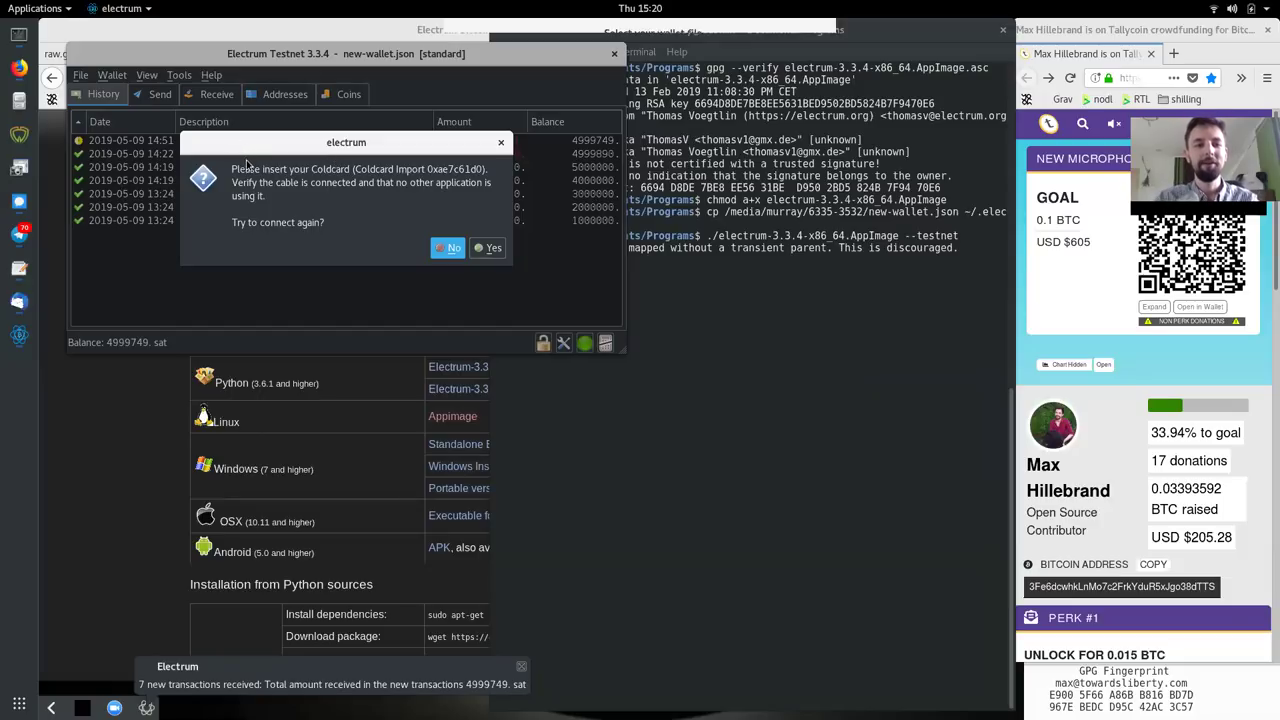
{"action": "left_click_drag", "start_coordinate": [232, 170], "coordinate": [348, 170]}
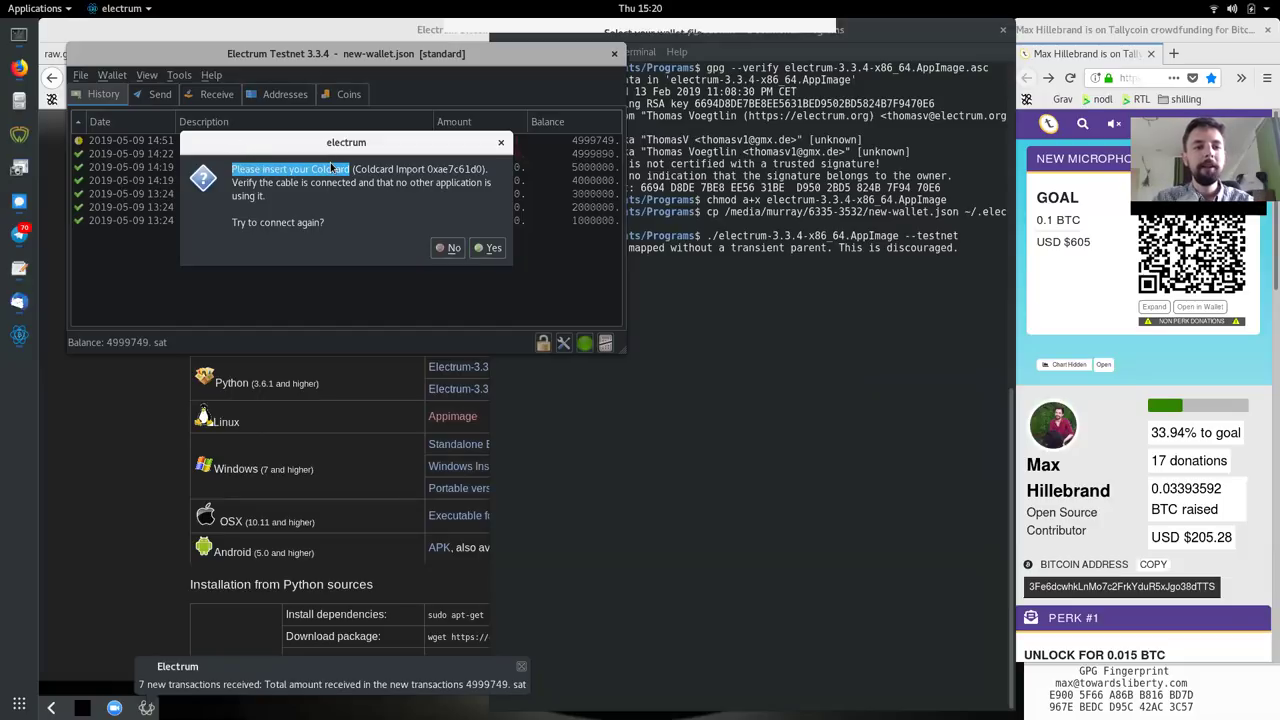
{"action": "double_click", "coordinate": [437, 170]}
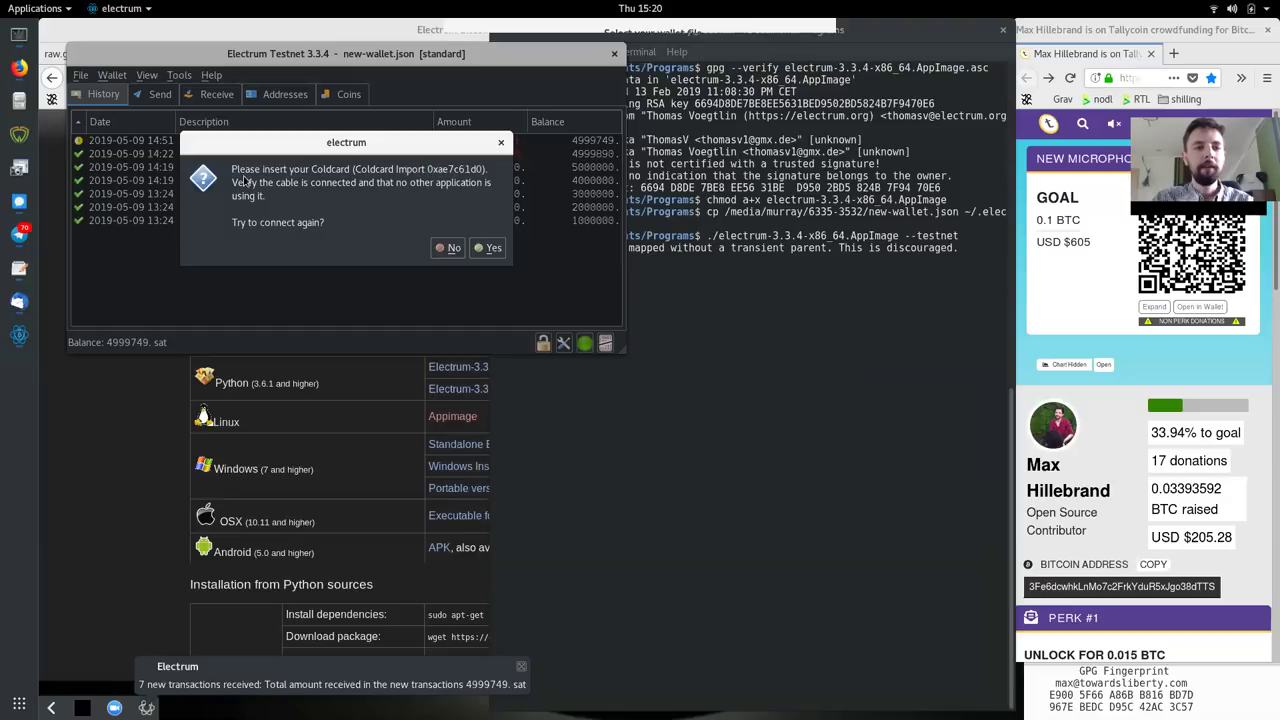
{"action": "double_click", "coordinate": [330, 170]}
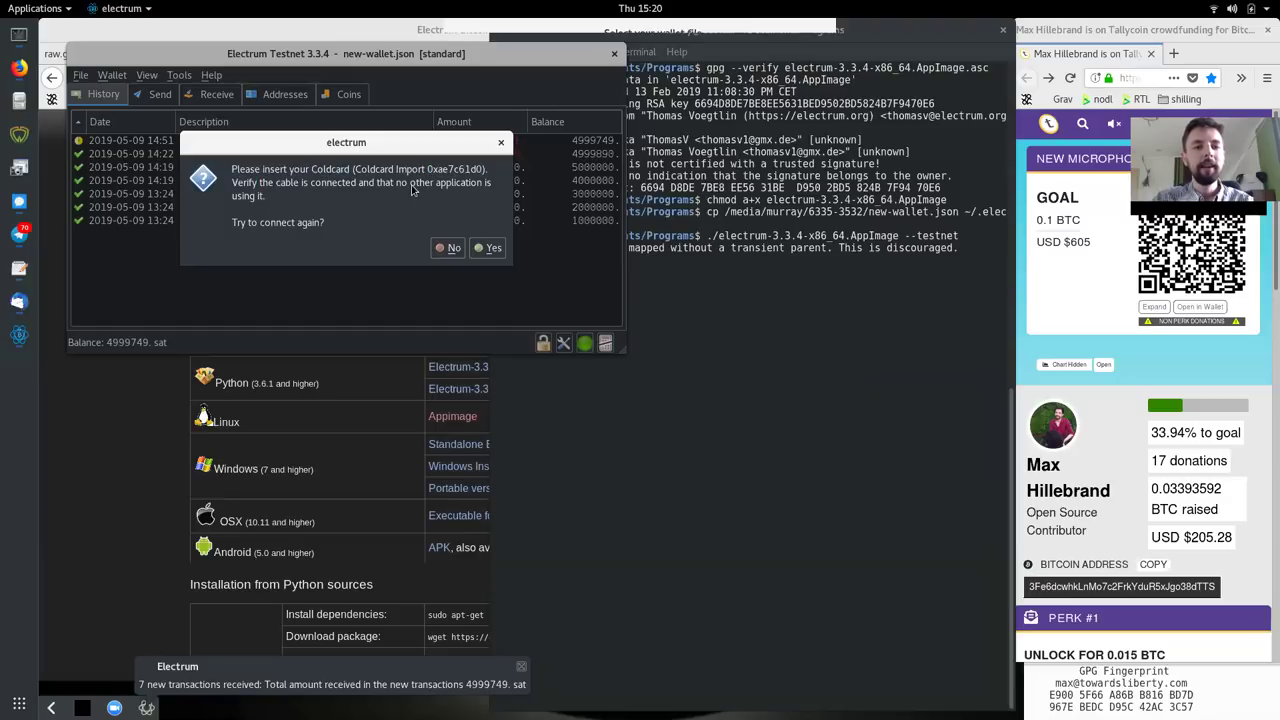
{"action": "left_click_drag", "start_coordinate": [410, 183], "coordinate": [482, 183]}
{"action": "left_click", "coordinate": [240, 207]}
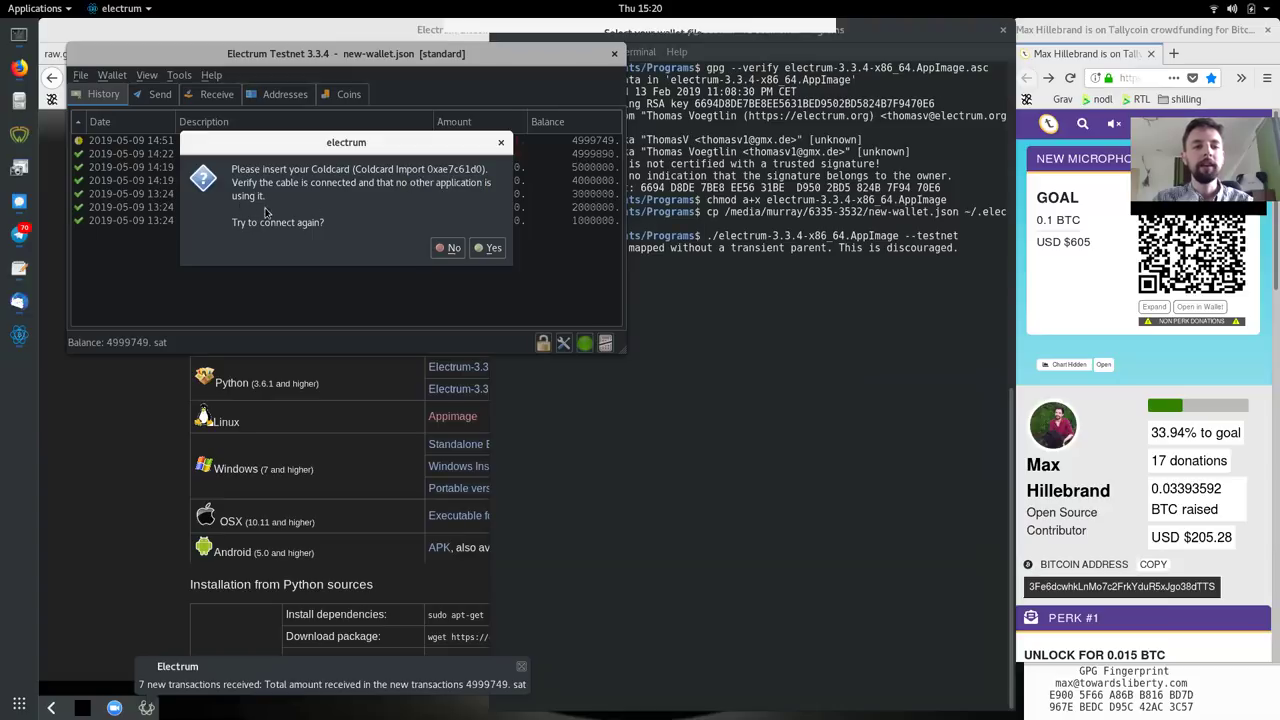
{"action": "left_click_drag", "start_coordinate": [237, 228], "coordinate": [318, 223]}
{"action": "left_click", "coordinate": [318, 223]}
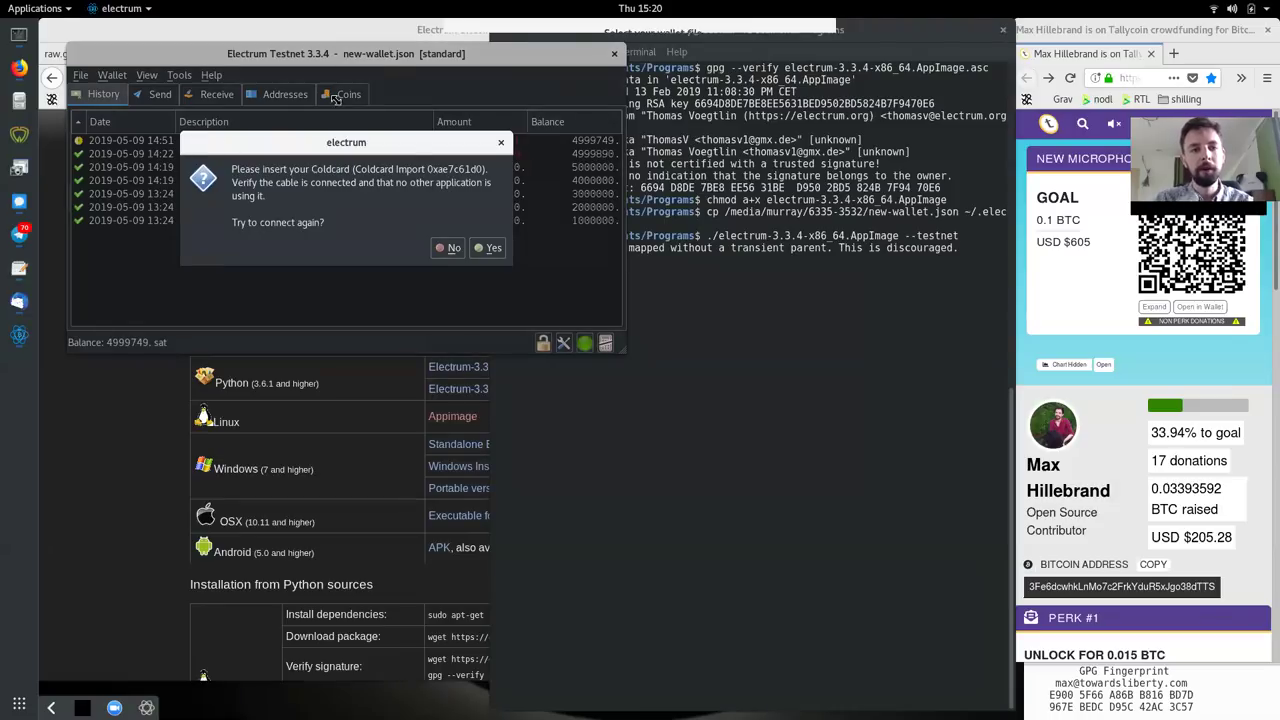
{"action": "double_click", "coordinate": [341, 179]}
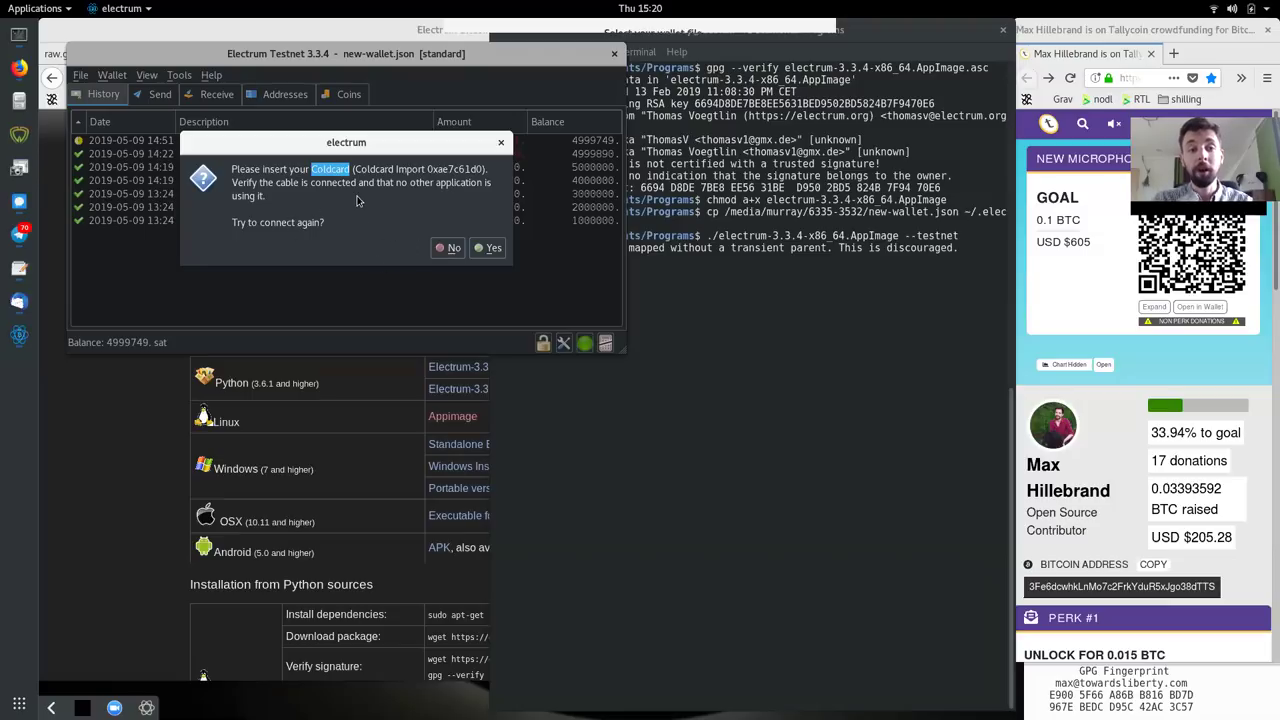
{"action": "left_click", "coordinate": [452, 248]}
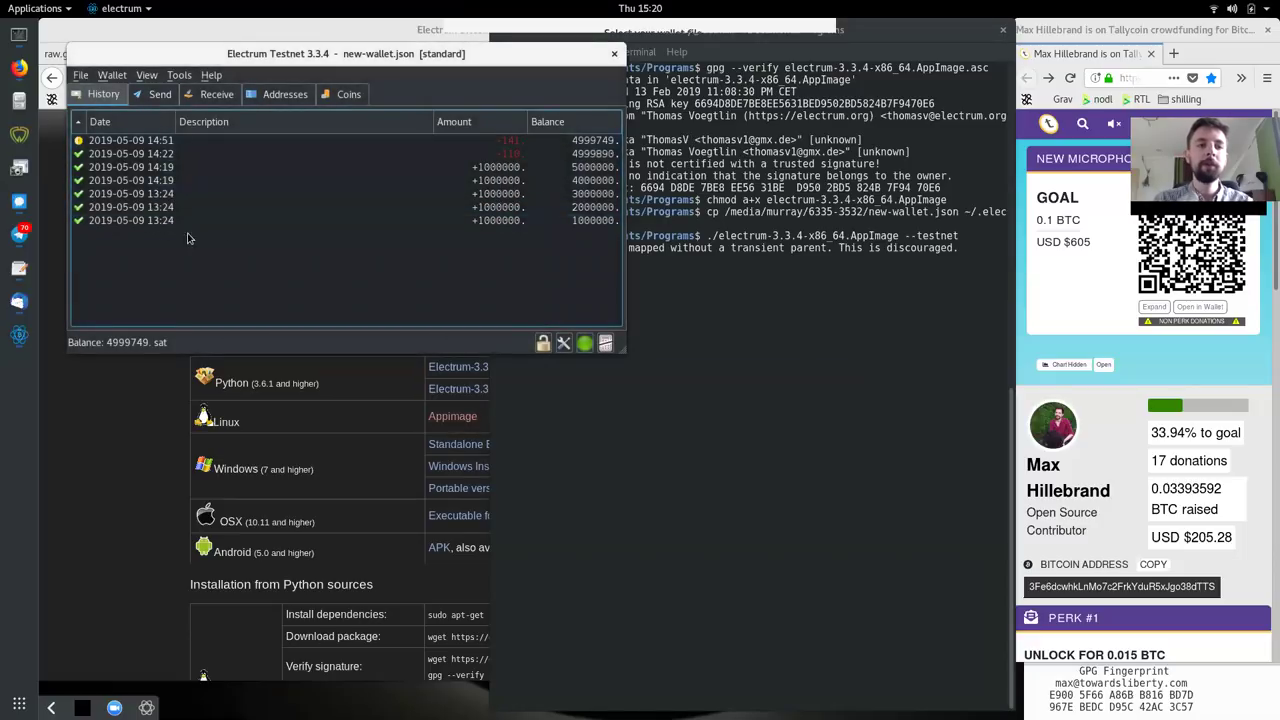
Show the Coins tab listing the wallet's 1000000-sat coins.
{"action": "left_click", "coordinate": [148, 75]}
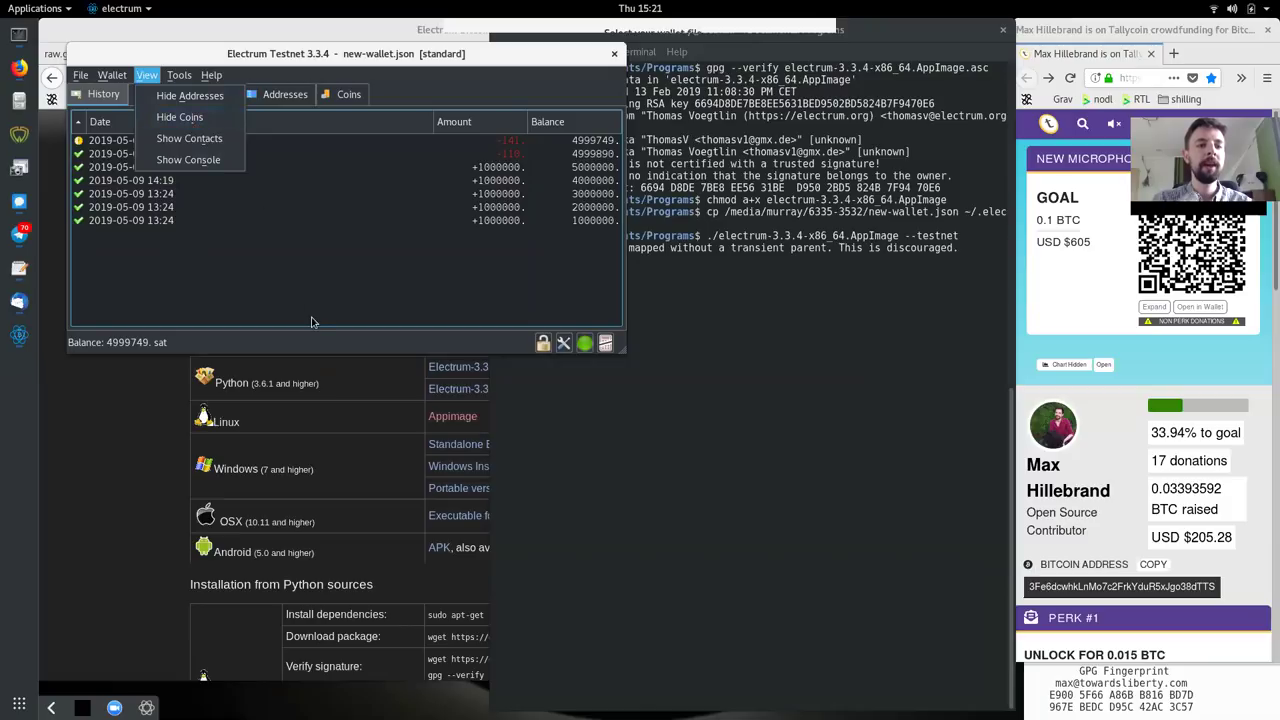
{"action": "left_click", "coordinate": [311, 322]}
{"action": "left_click", "coordinate": [331, 104]}
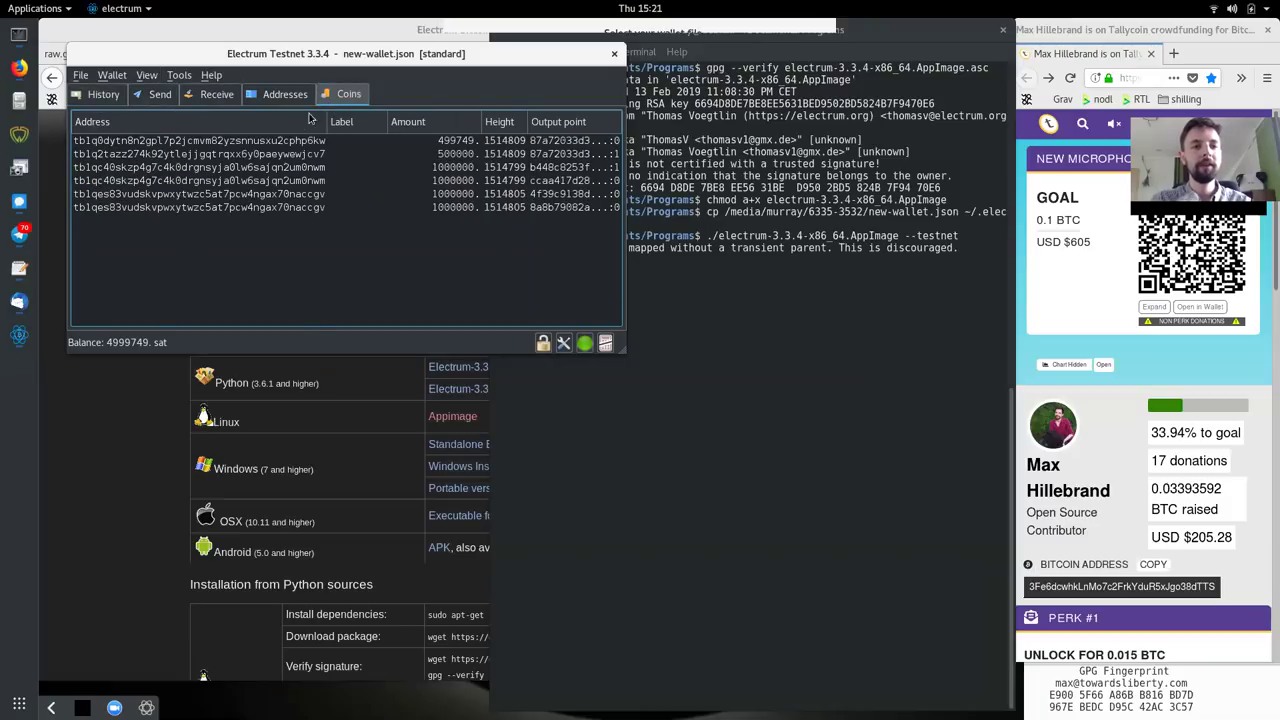
{"action": "left_click", "coordinate": [196, 174]}
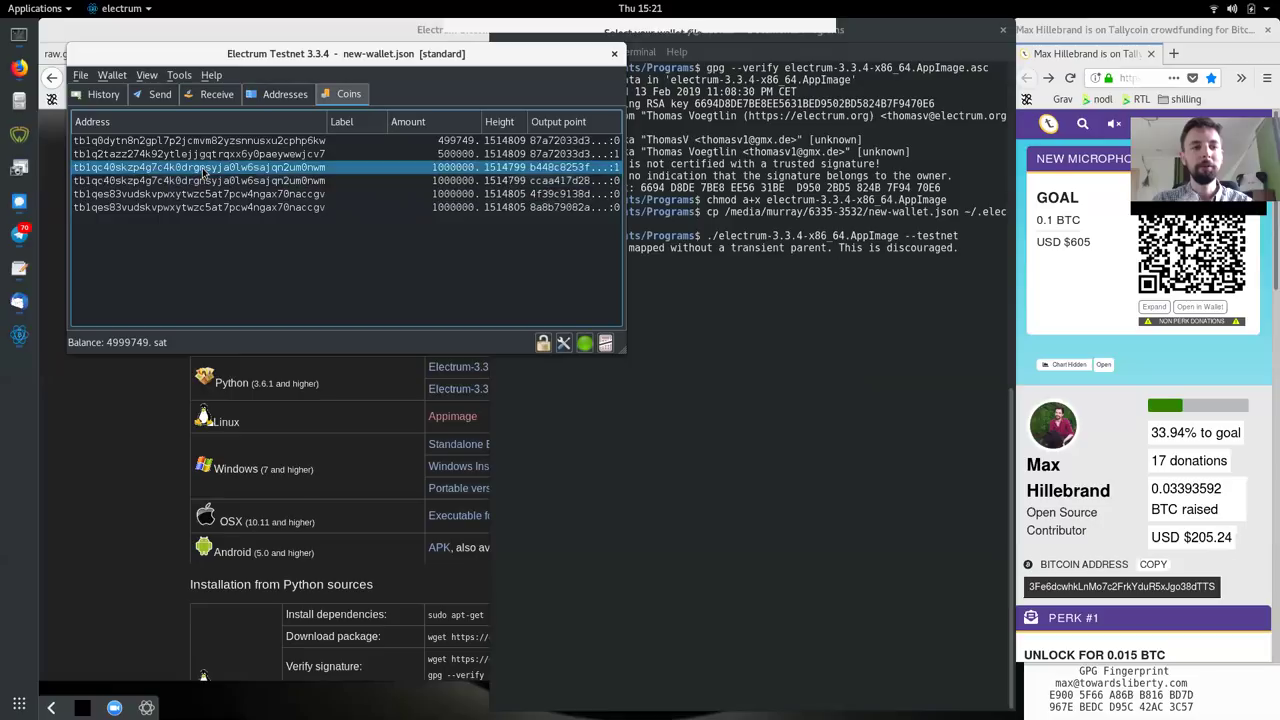
{"action": "left_click", "coordinate": [310, 234]}
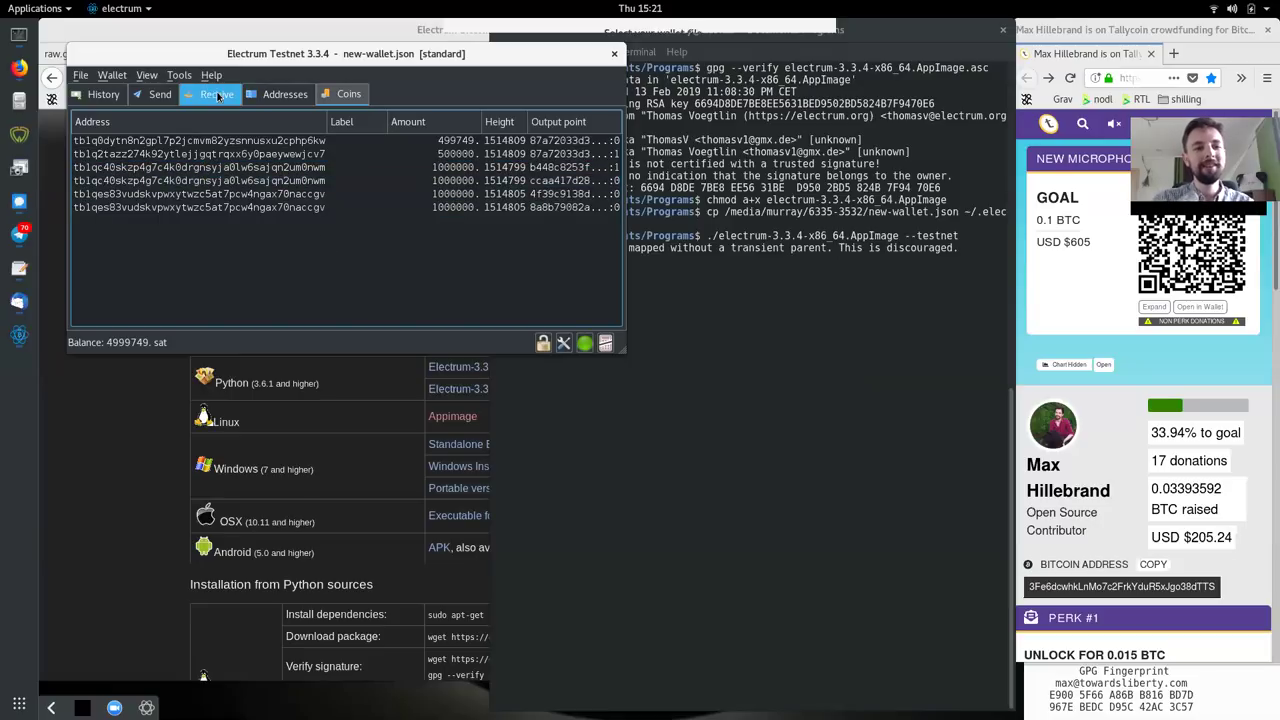
Generate a fresh testnet receiving address and copy it to the clipboard.
{"action": "left_click", "coordinate": [217, 94]}
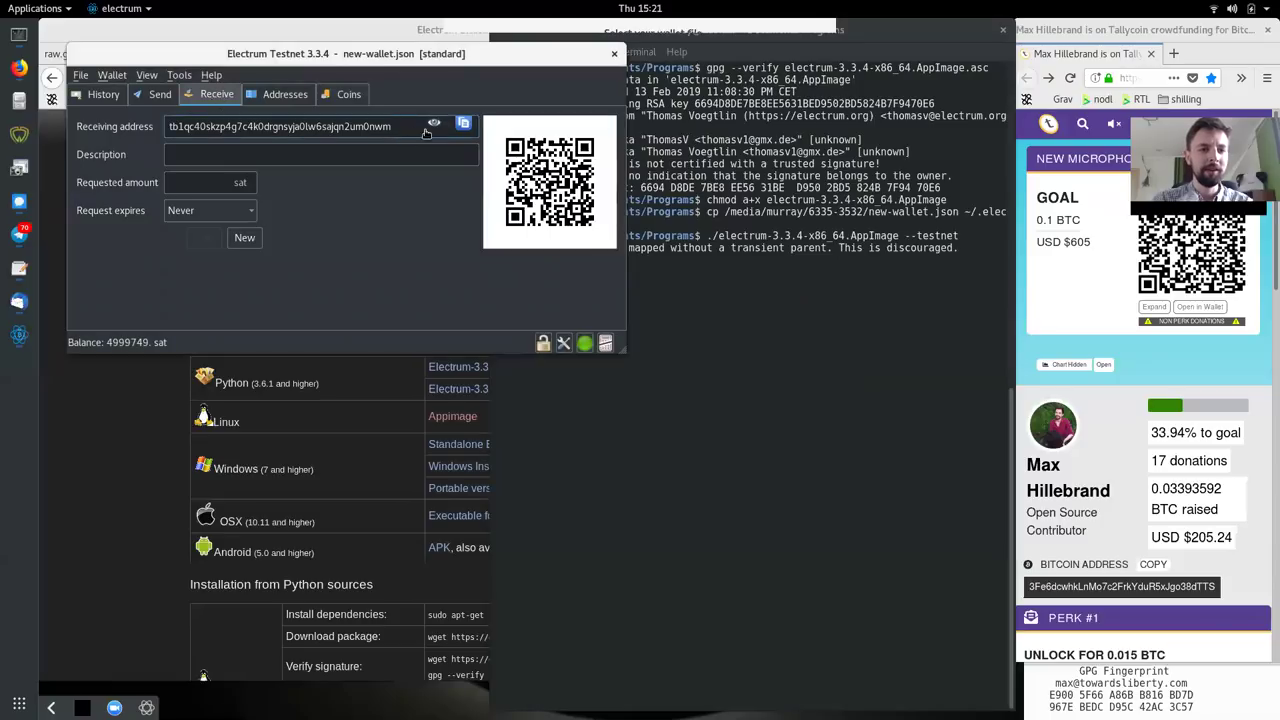
{"action": "left_click", "coordinate": [244, 240]}
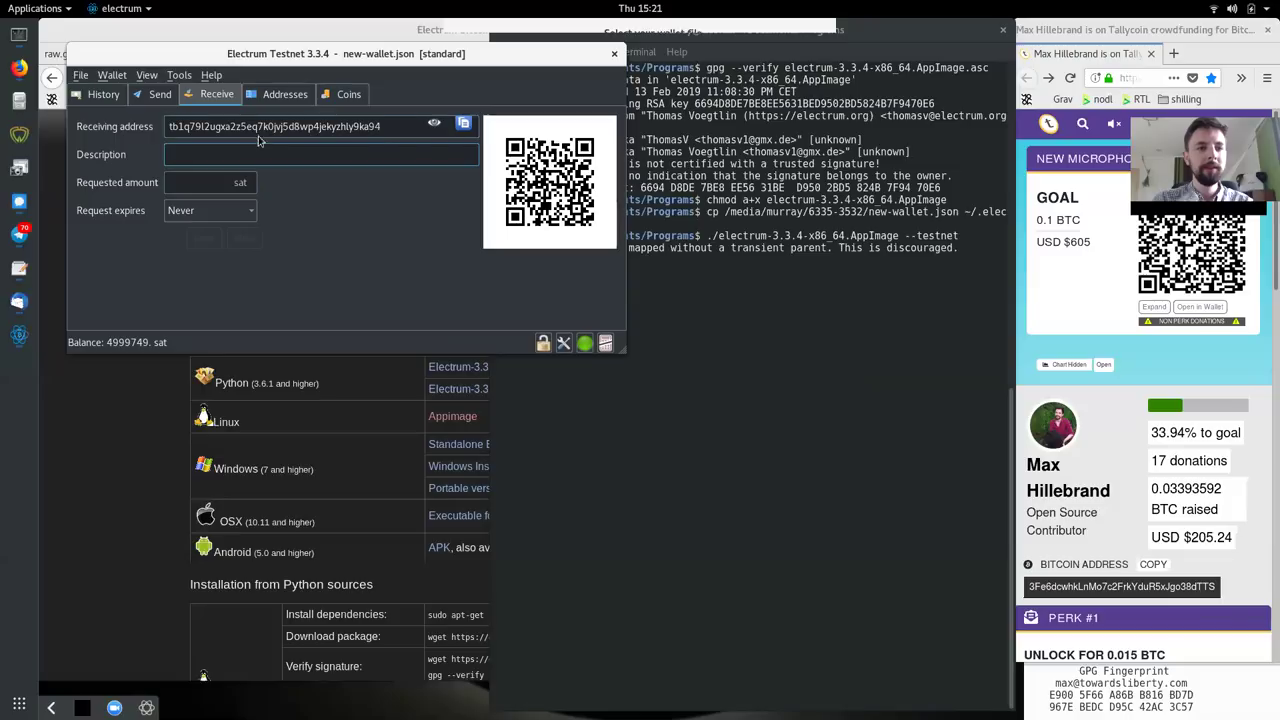
{"action": "left_click_drag", "start_coordinate": [252, 136], "coordinate": [168, 128]}
{"action": "left_click", "coordinate": [321, 163]}
{"action": "left_click", "coordinate": [462, 124]}
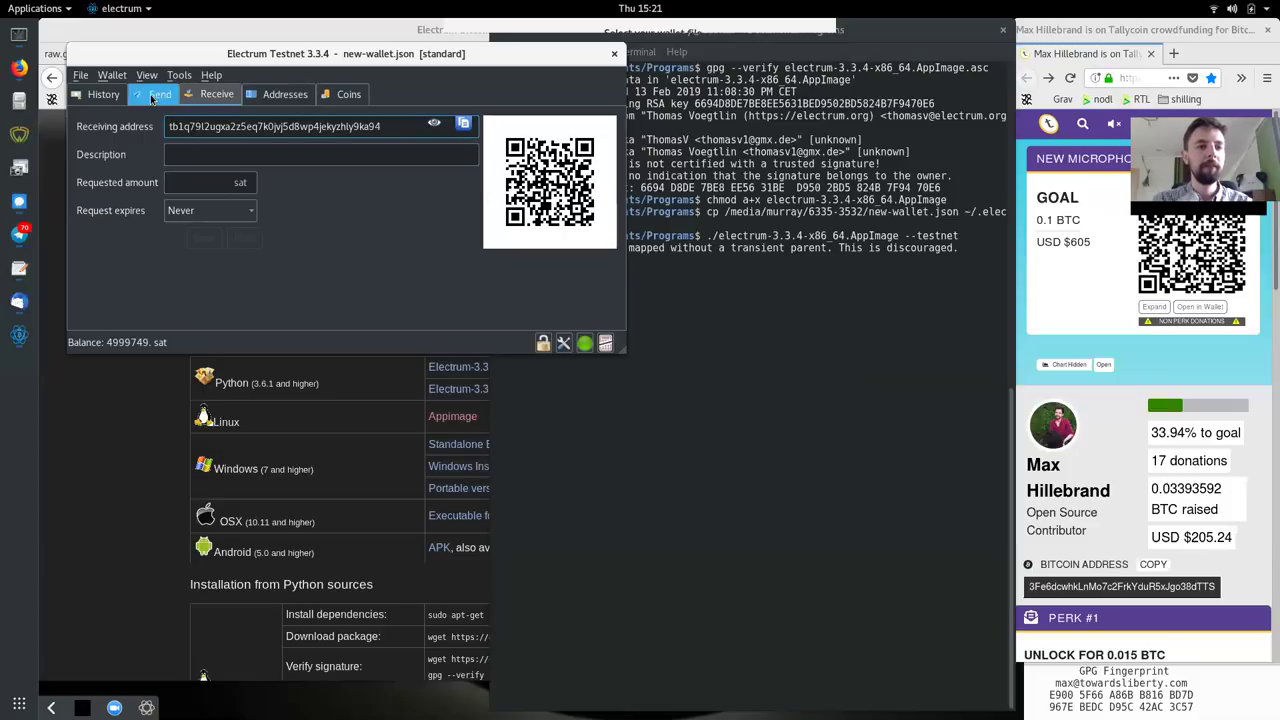
Spend one 1000000-sat coin, pasting the new receiving address as the recipient.
{"action": "left_click", "coordinate": [345, 94]}
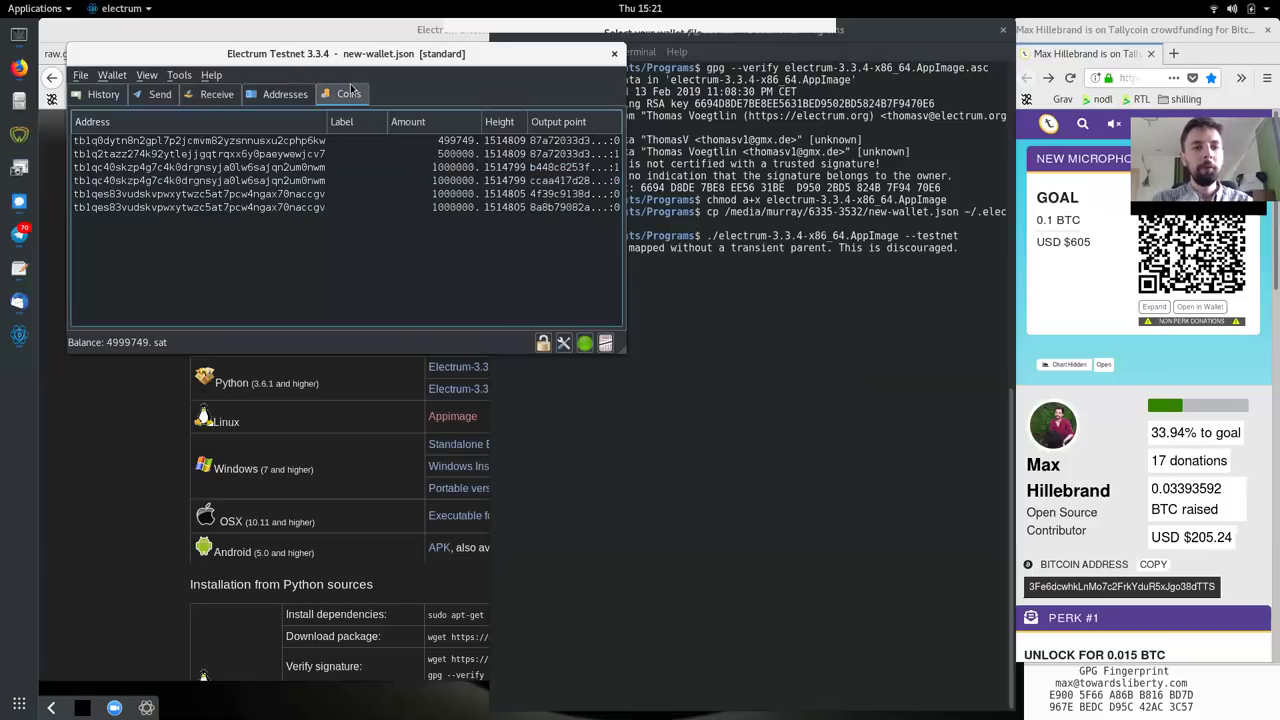
{"action": "right_click", "coordinate": [172, 172]}
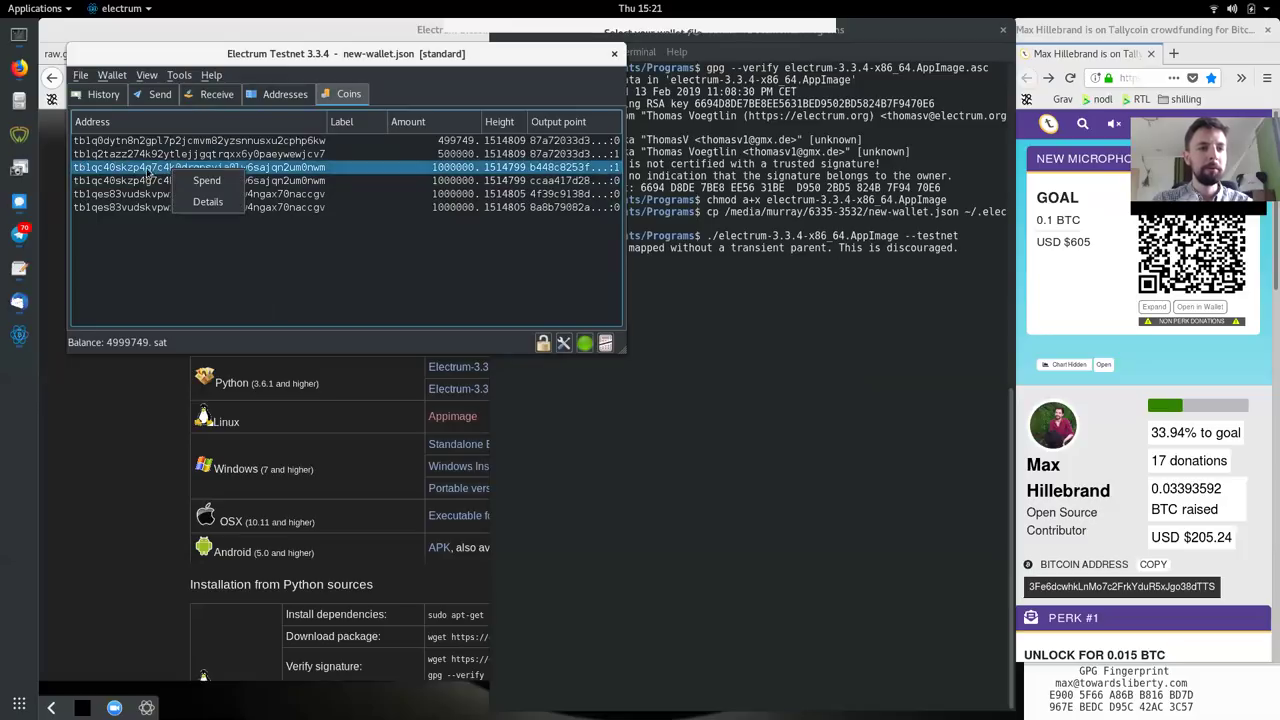
{"action": "left_click", "coordinate": [205, 181]}
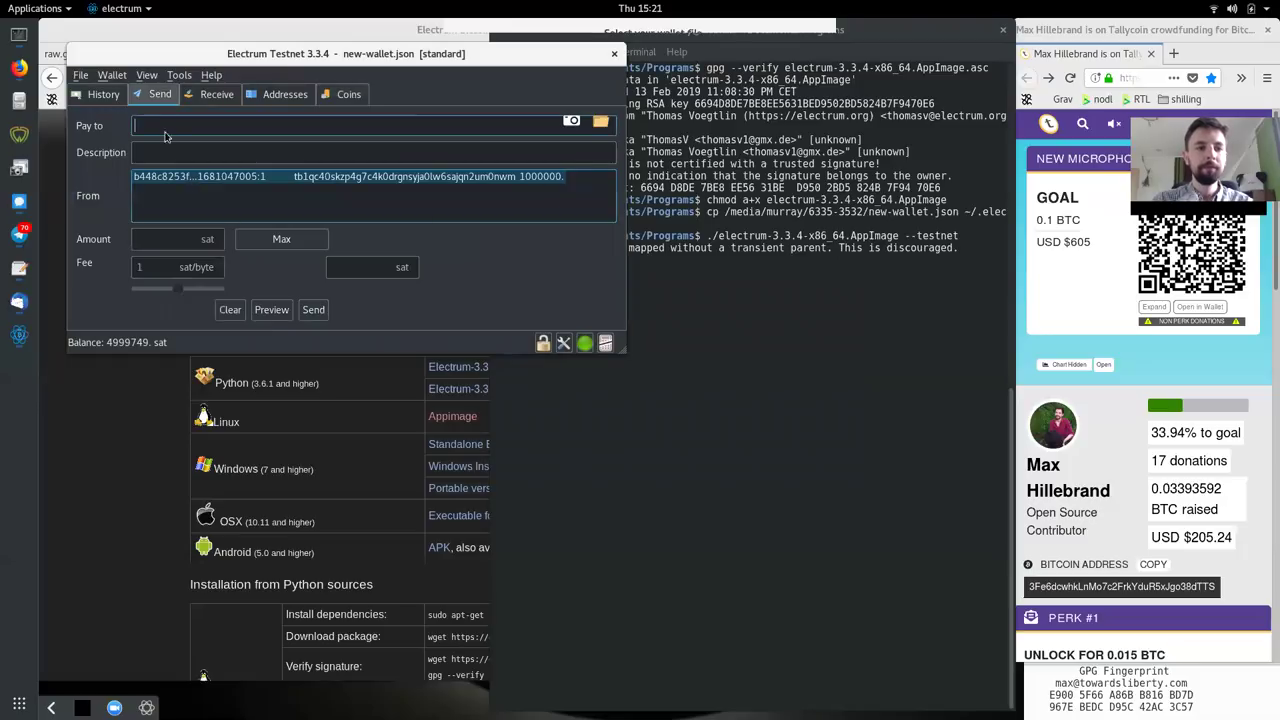
{"action": "key", "text": "ctrl+v"}
Enter the description 'ColdCard + Electrum = Awesome'.
{"action": "key", "text": "Tab"}
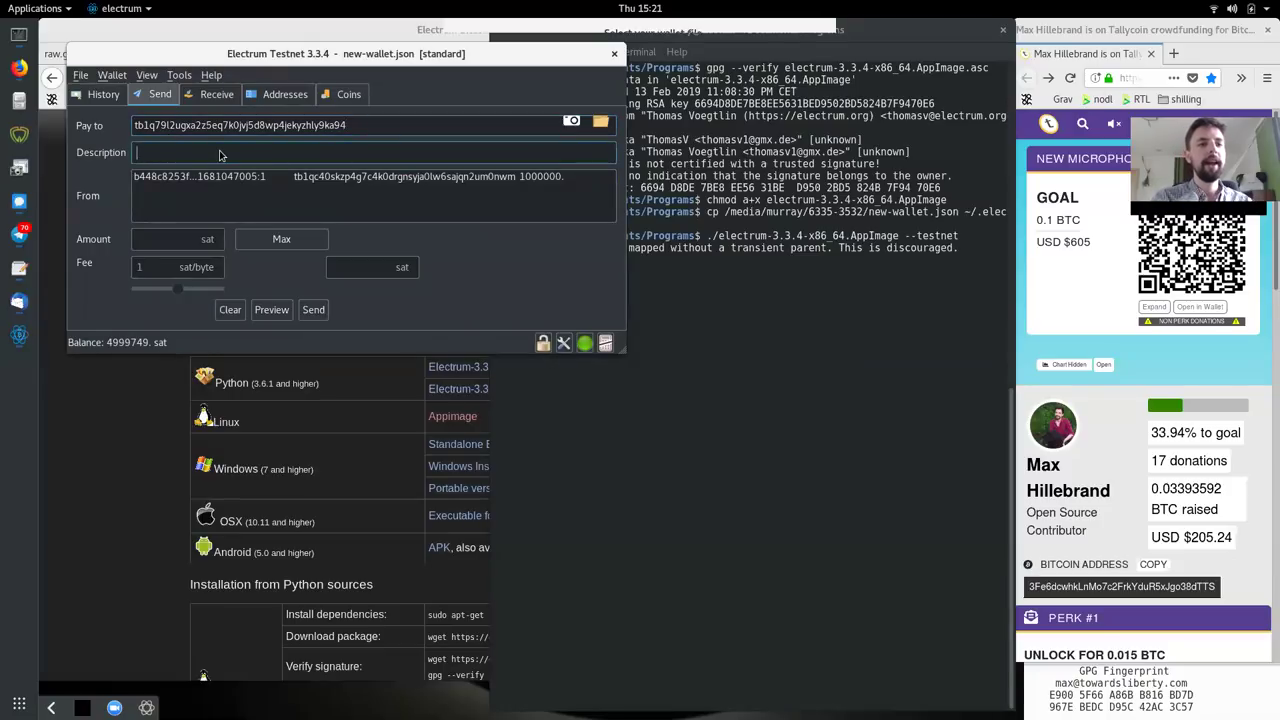
{"action": "type", "text": "A"}
{"action": "key", "text": "BackSpace"}
{"action": "type", "text": "ColdCard"}
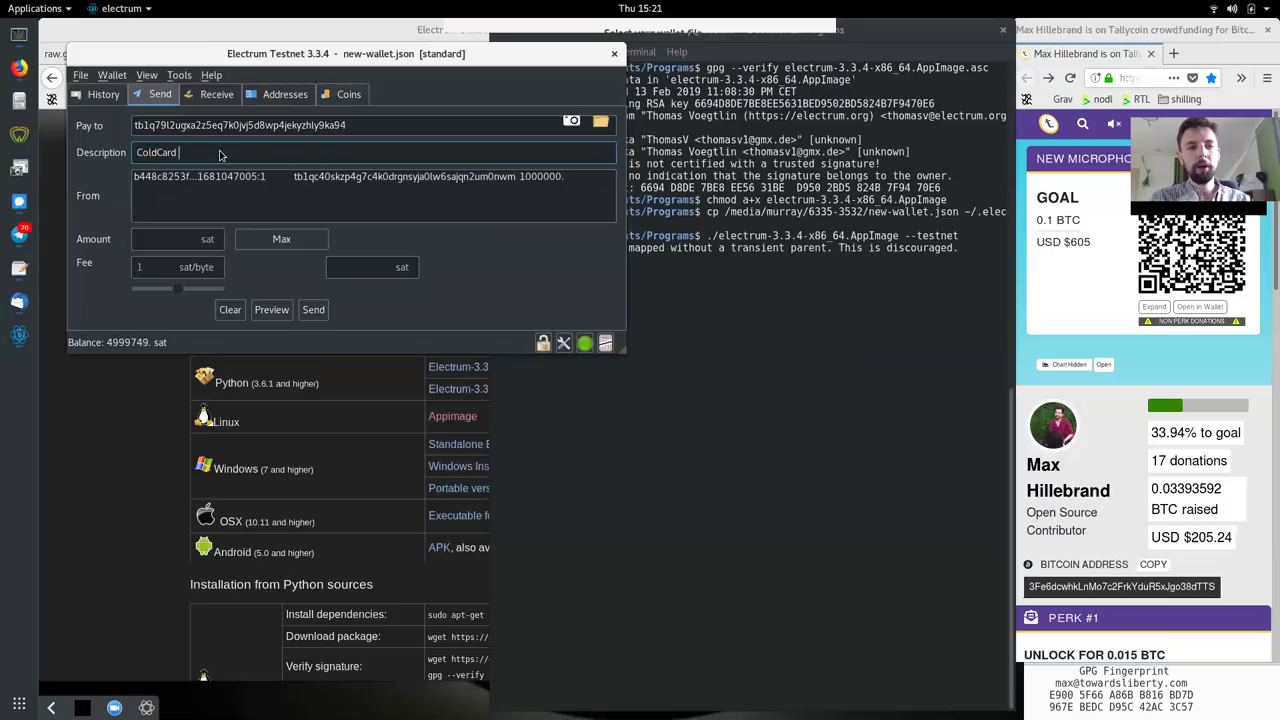
{"action": "type", "text": " + Electrum = Awesome"}
Set the amount to 500000 sat and check the 141-sat total fee.
{"action": "left_click", "coordinate": [178, 241]}
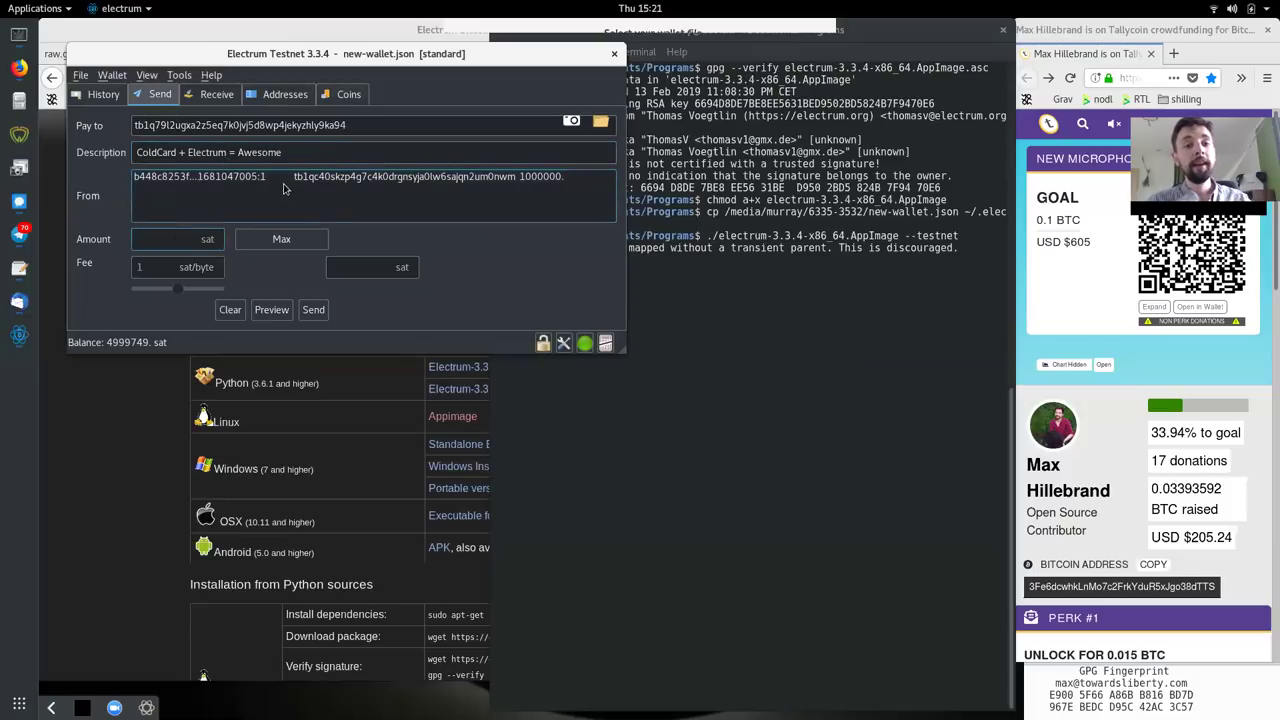
{"action": "left_click", "coordinate": [249, 239]}
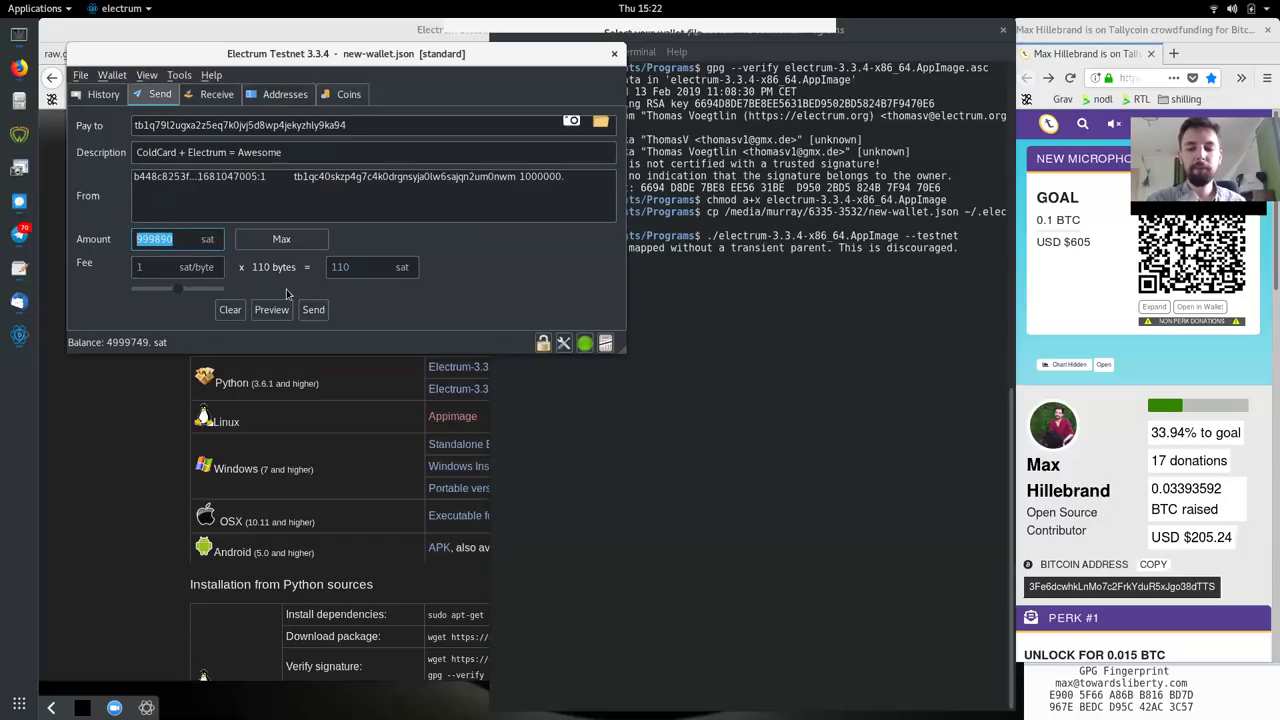
{"action": "type", "text": "500000"}
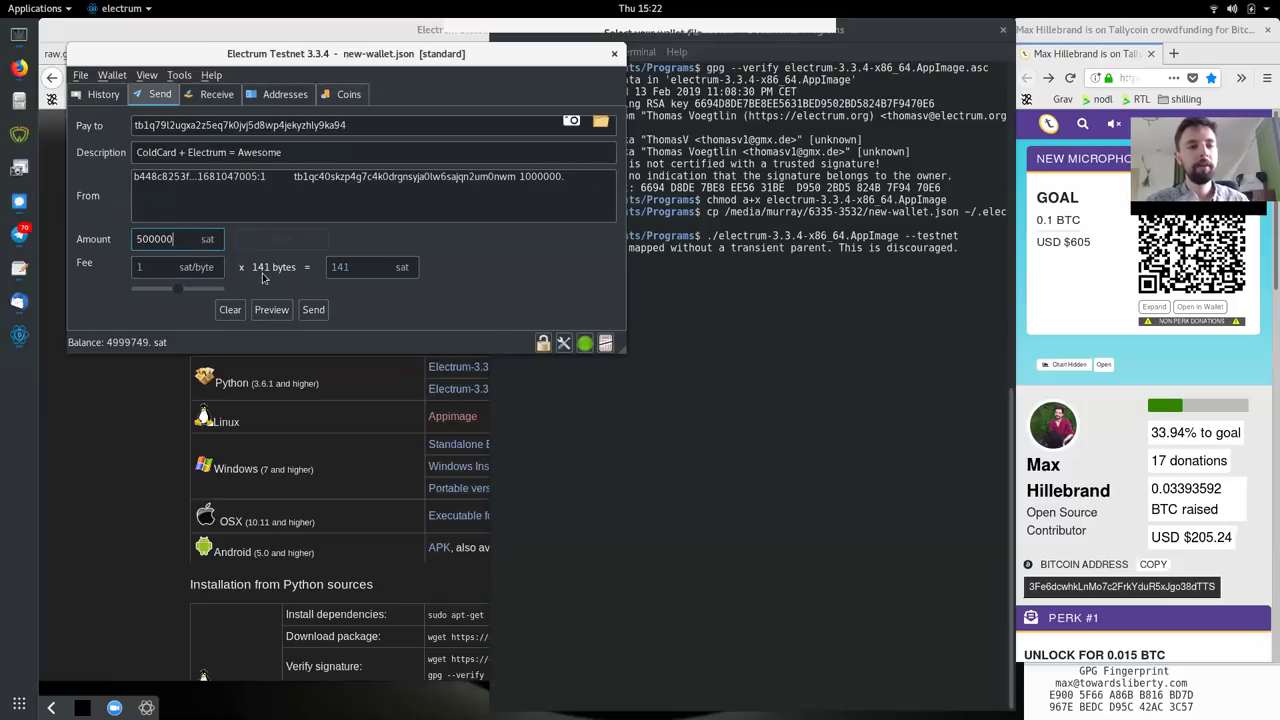
{"action": "left_click", "coordinate": [152, 269]}
{"action": "left_click", "coordinate": [336, 276]}
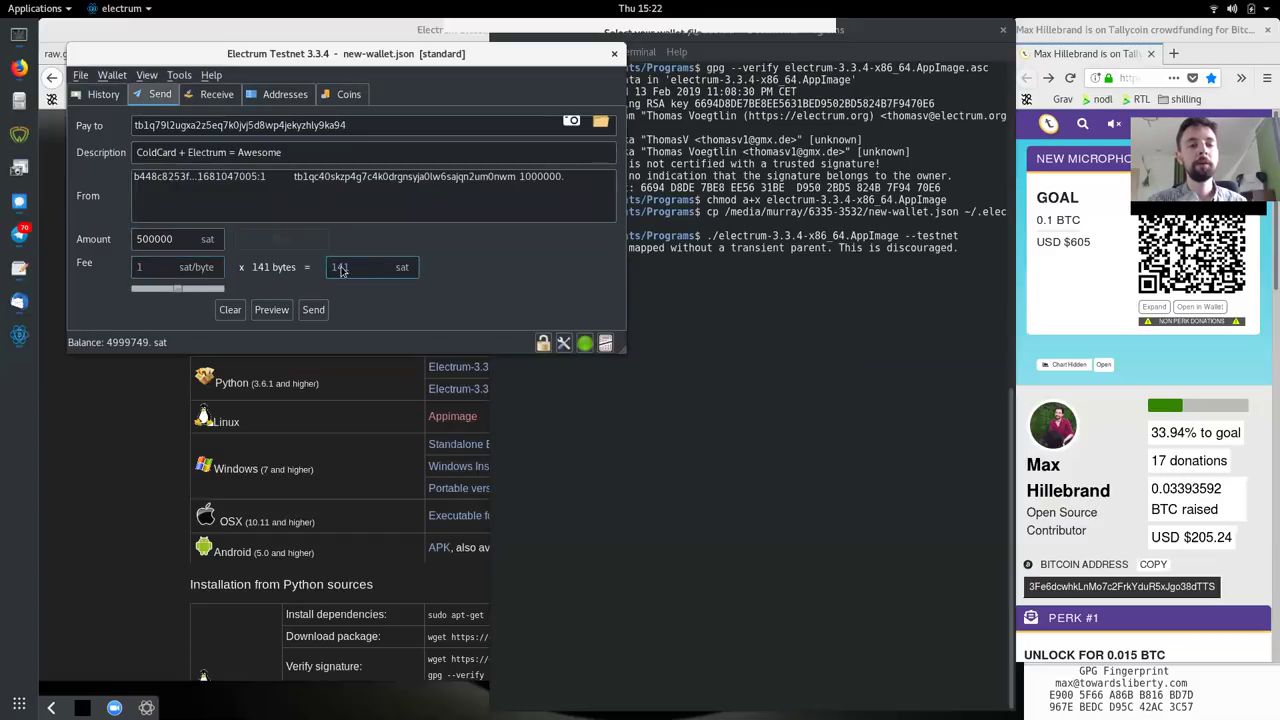
{"action": "double_click", "coordinate": [338, 267]}
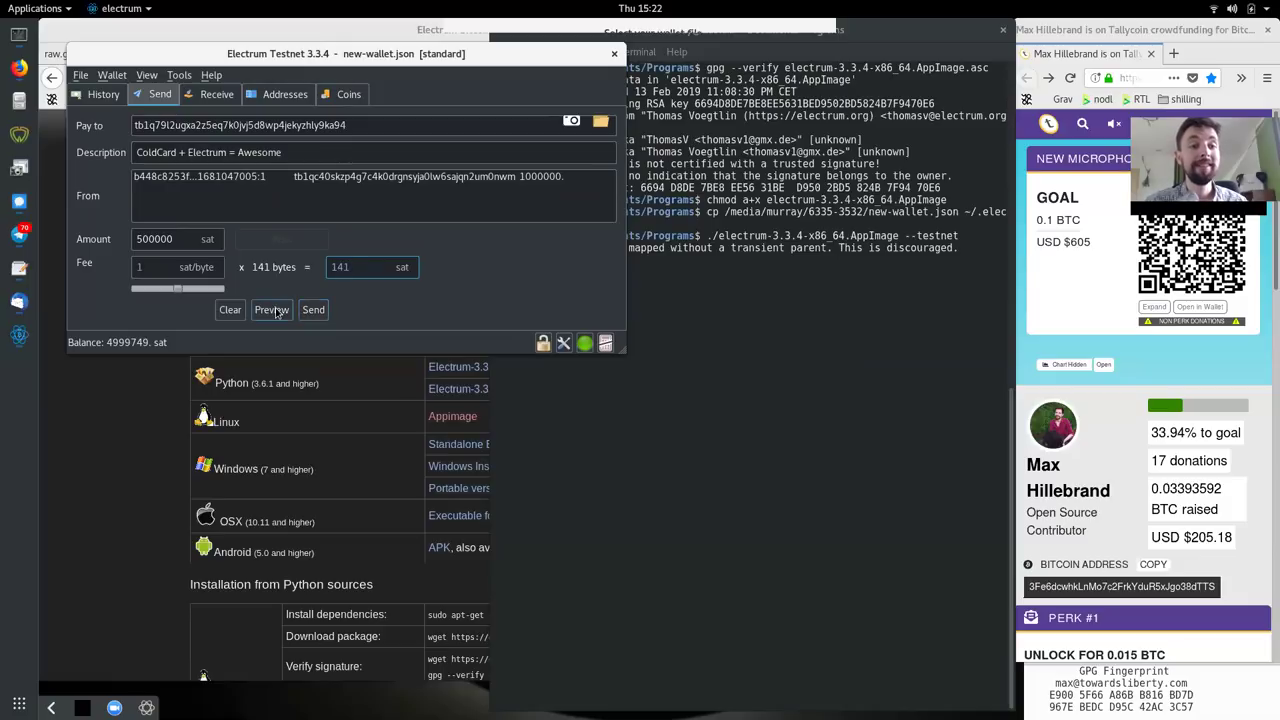
{"action": "left_click", "coordinate": [272, 310]}
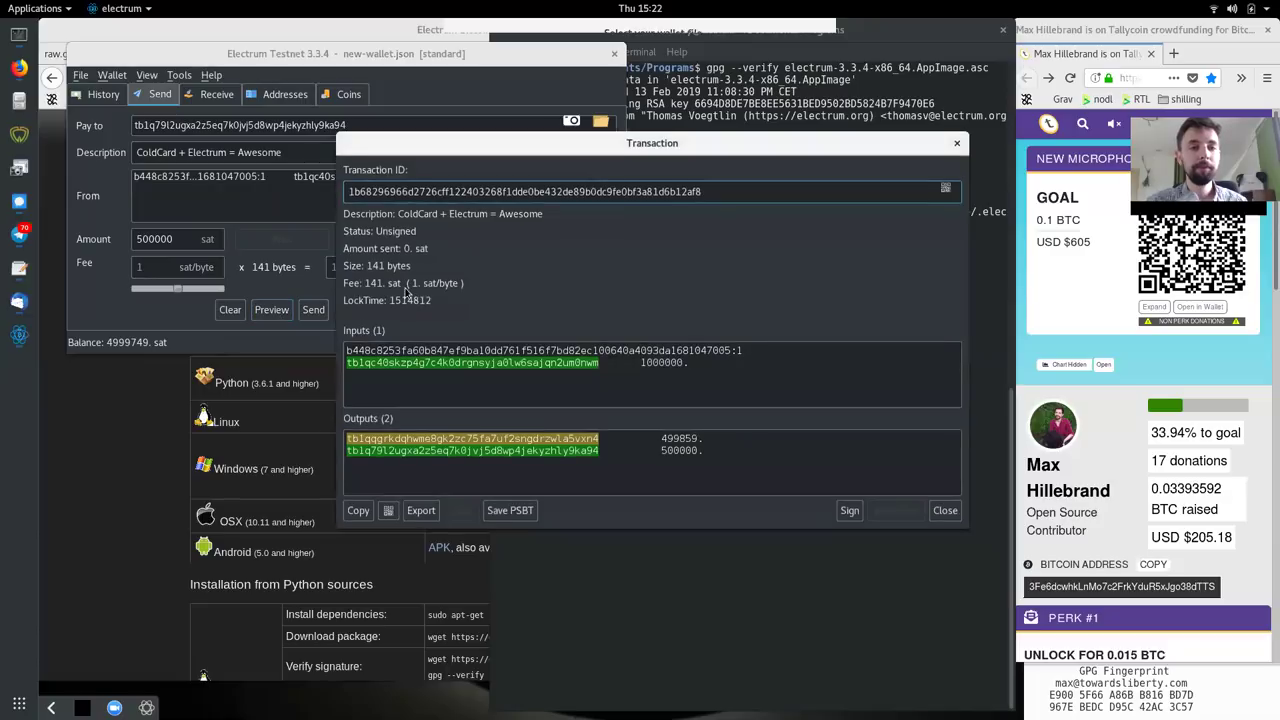
{"action": "double_click", "coordinate": [393, 199]}
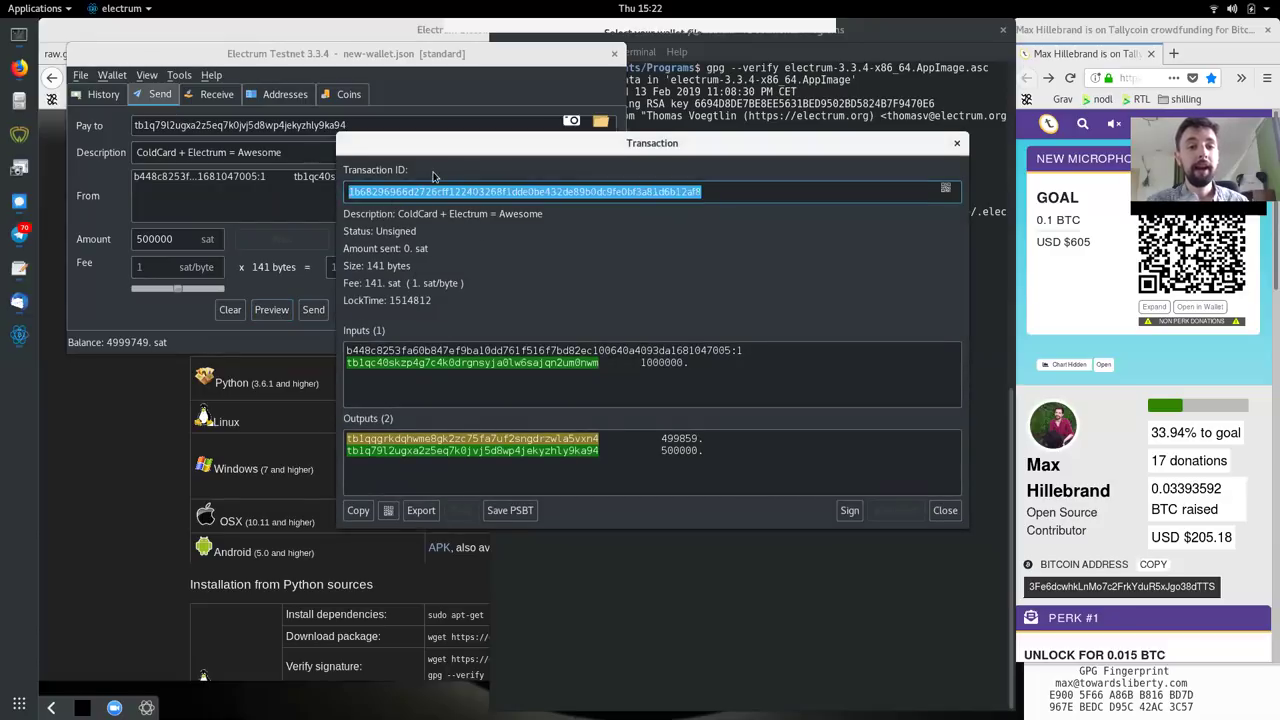
{"action": "left_click", "coordinate": [426, 193]}
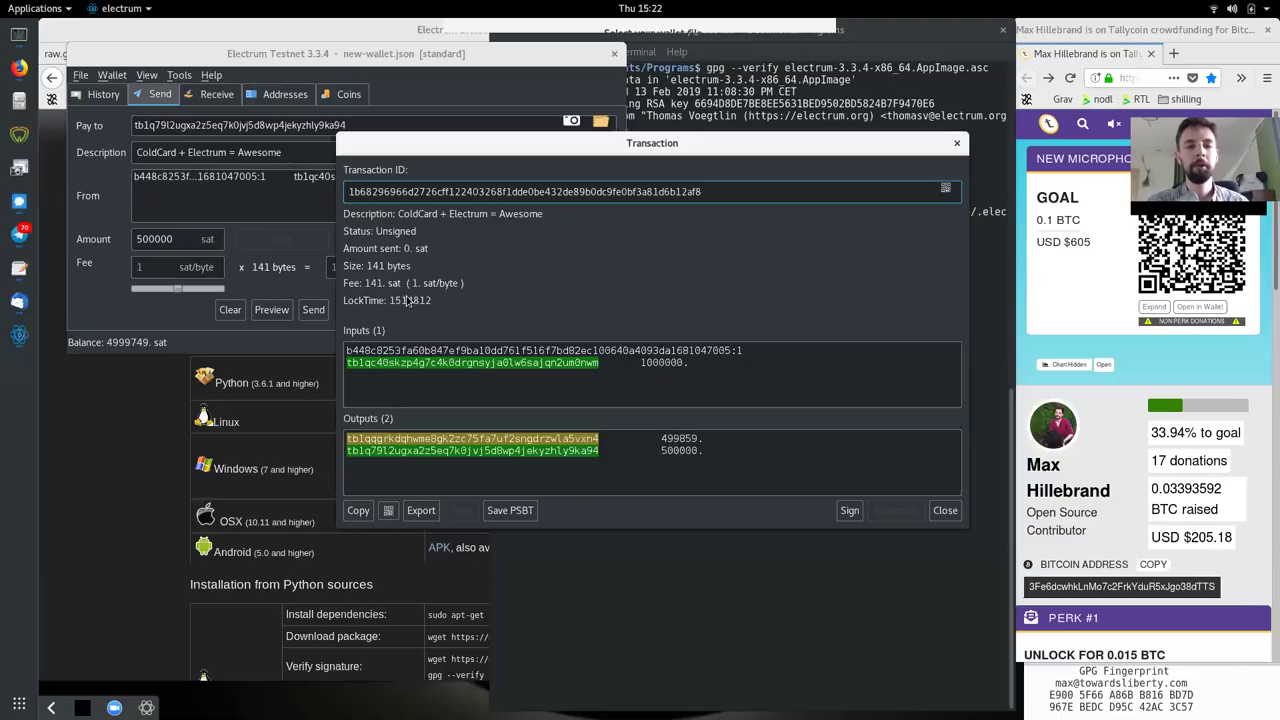
{"action": "left_click", "coordinate": [369, 369]}
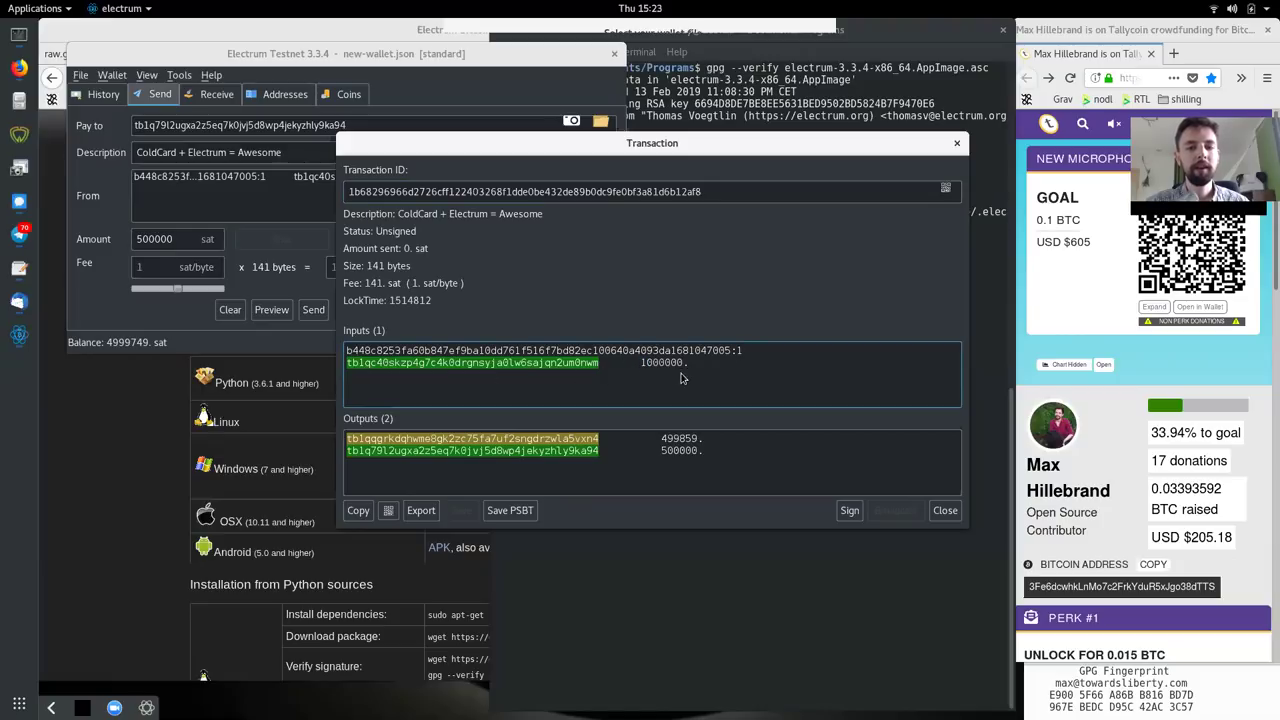
{"action": "left_click_drag", "start_coordinate": [688, 363], "coordinate": [634, 370]}
{"action": "left_click", "coordinate": [636, 371]}
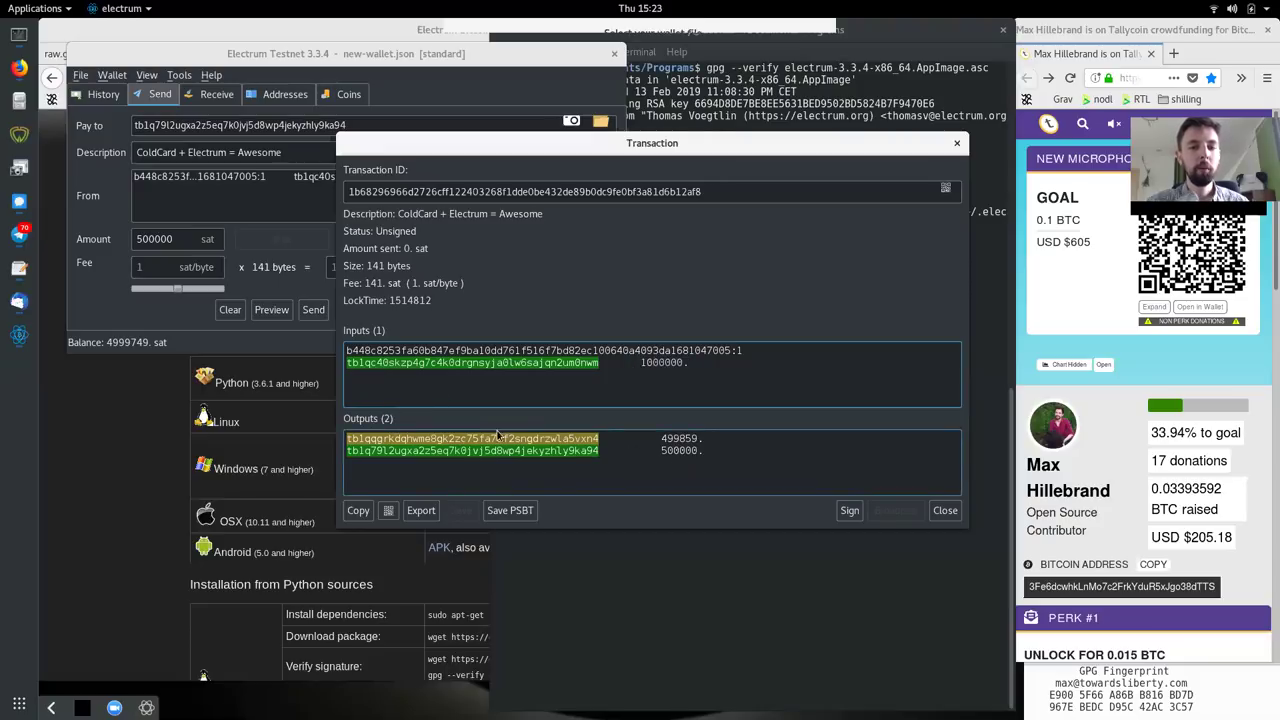
{"action": "triple_click", "coordinate": [678, 456]}
{"action": "left_click", "coordinate": [505, 441]}
{"action": "double_click", "coordinate": [445, 453]}
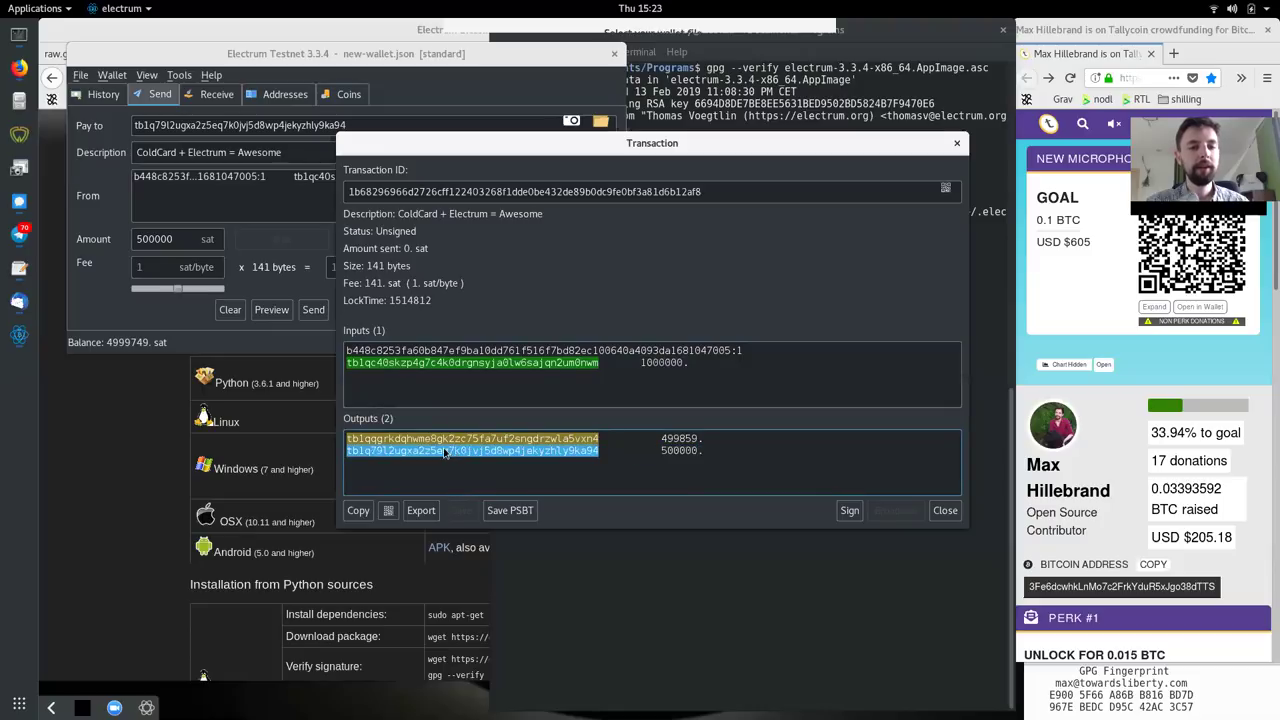
{"action": "double_click", "coordinate": [679, 439]}
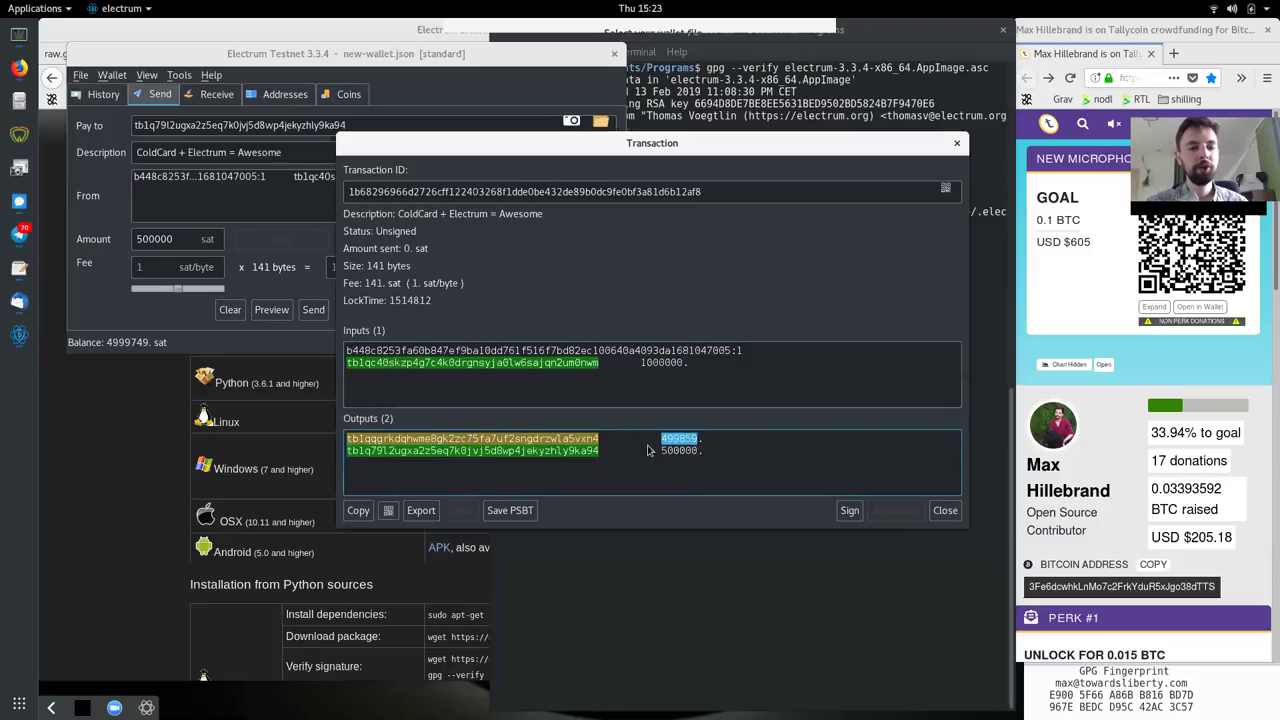
{"action": "double_click", "coordinate": [551, 443]}
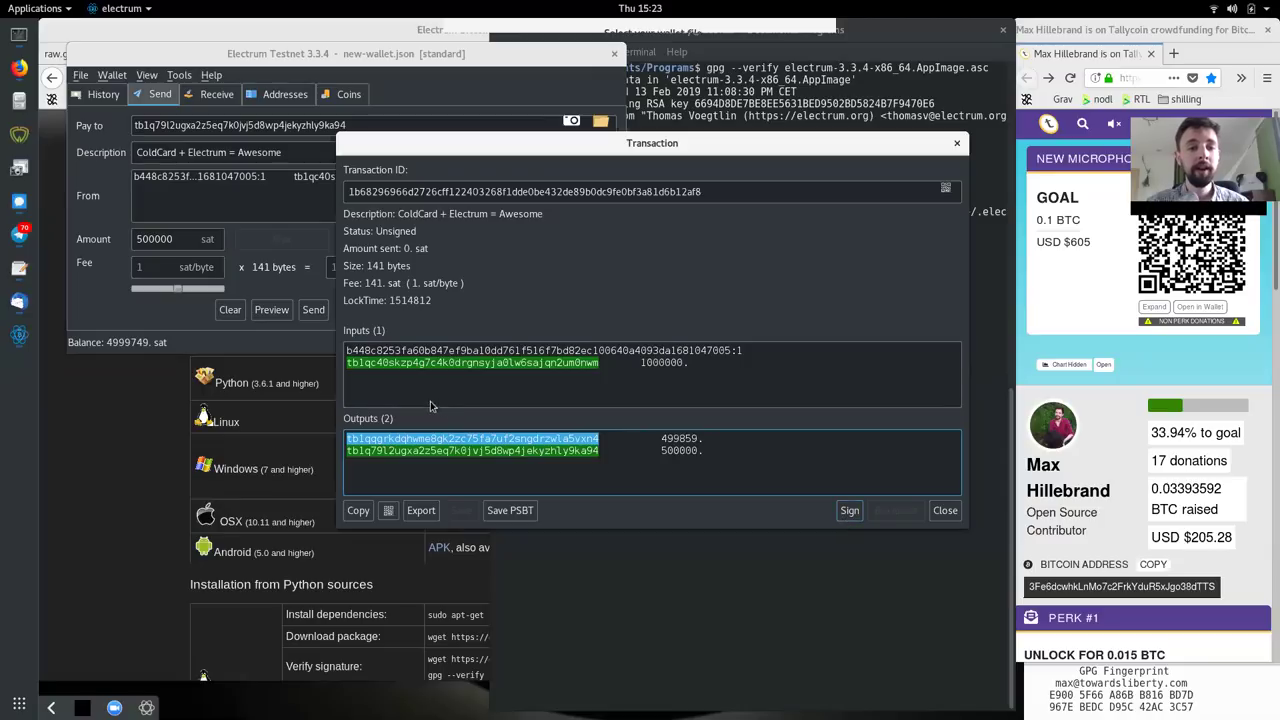
{"action": "left_click", "coordinate": [388, 510]}
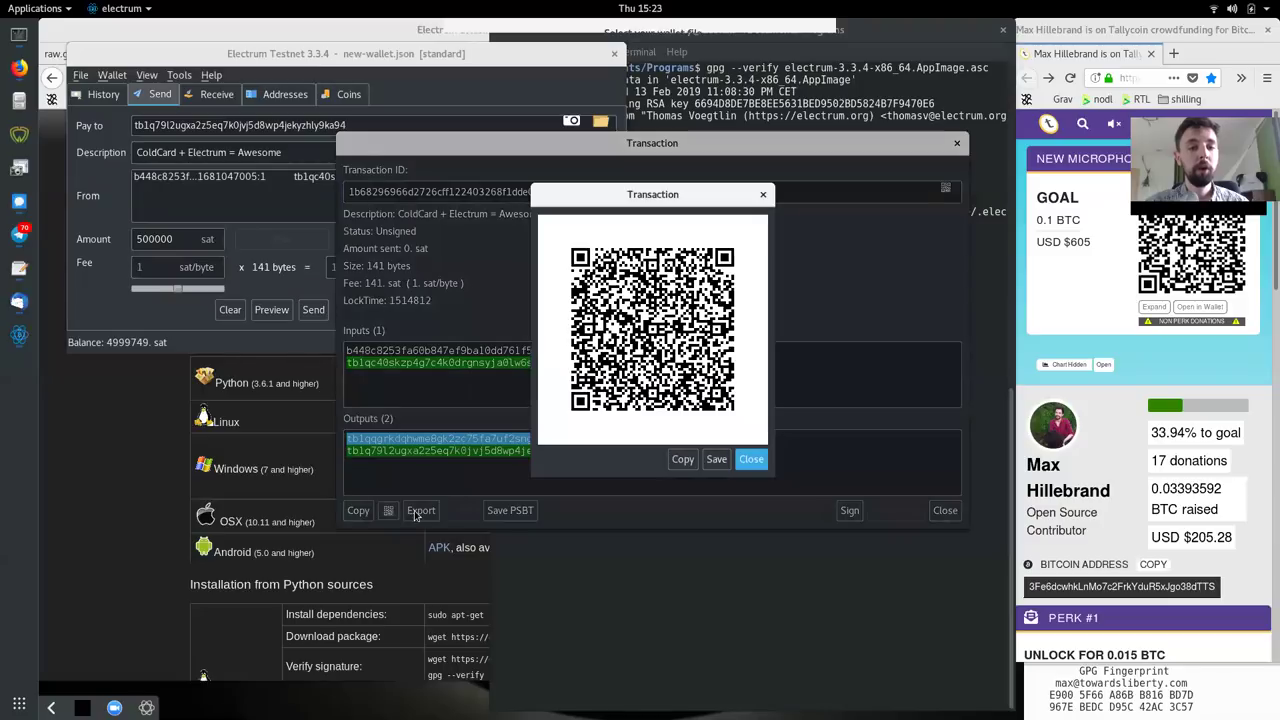
{"action": "left_click", "coordinate": [763, 194]}
{"action": "left_click", "coordinate": [431, 439]}
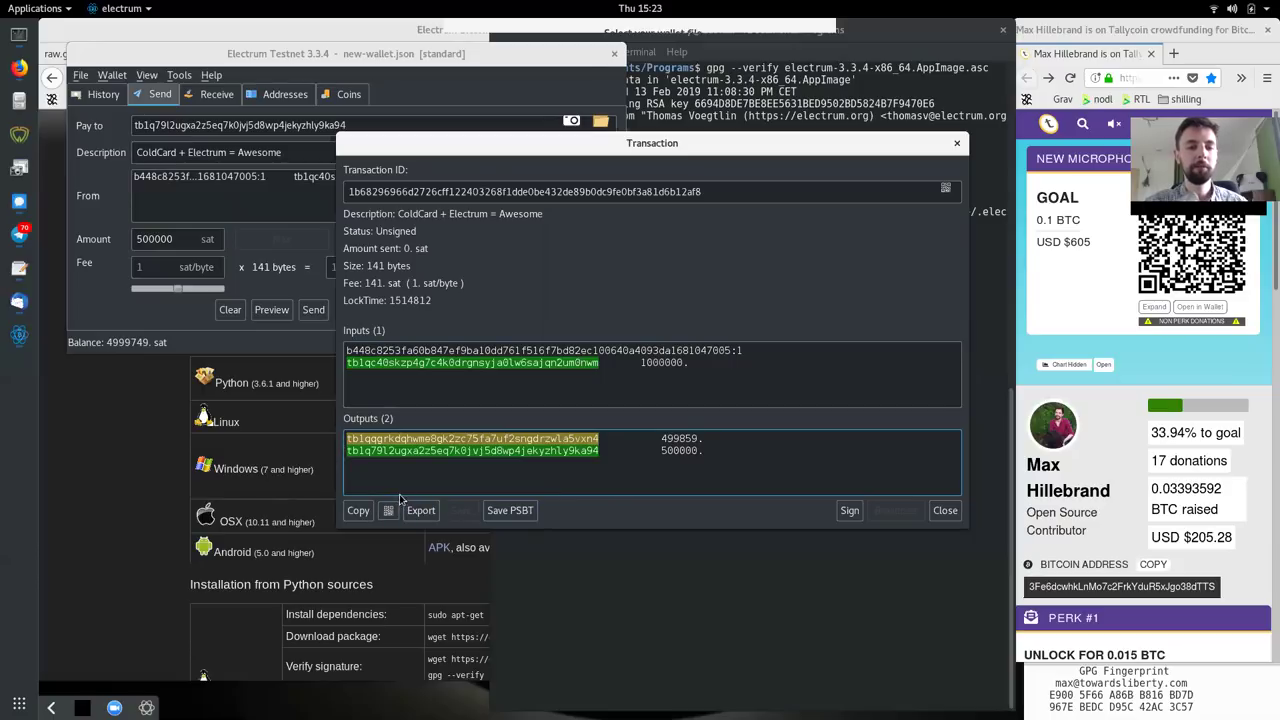
Save the unsigned transaction as new-wallet.json-190509-1523.psbt and acknowledge the export confirmation.
{"action": "left_click", "coordinate": [513, 511]}
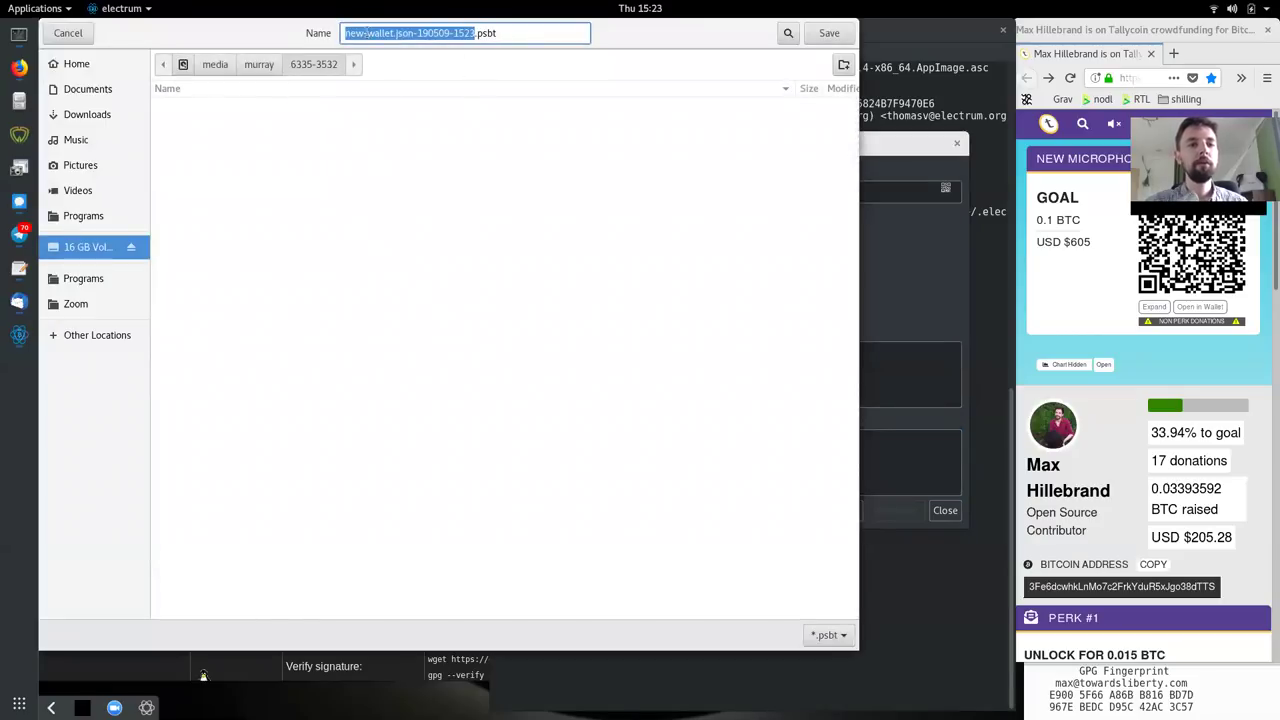
{"action": "left_click", "coordinate": [366, 33]}
{"action": "left_click_drag", "start_coordinate": [413, 33], "coordinate": [474, 36]}
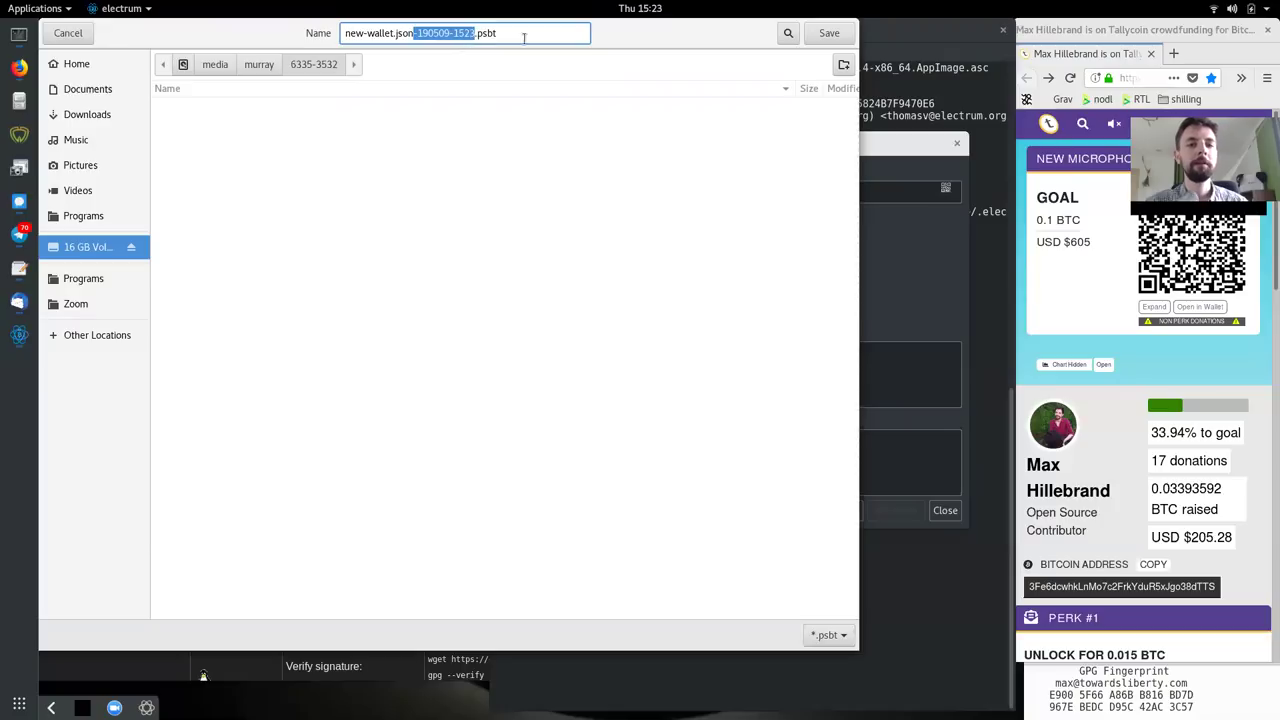
{"action": "left_click", "coordinate": [495, 33]}
{"action": "left_click_drag", "start_coordinate": [495, 33], "coordinate": [477, 33]}
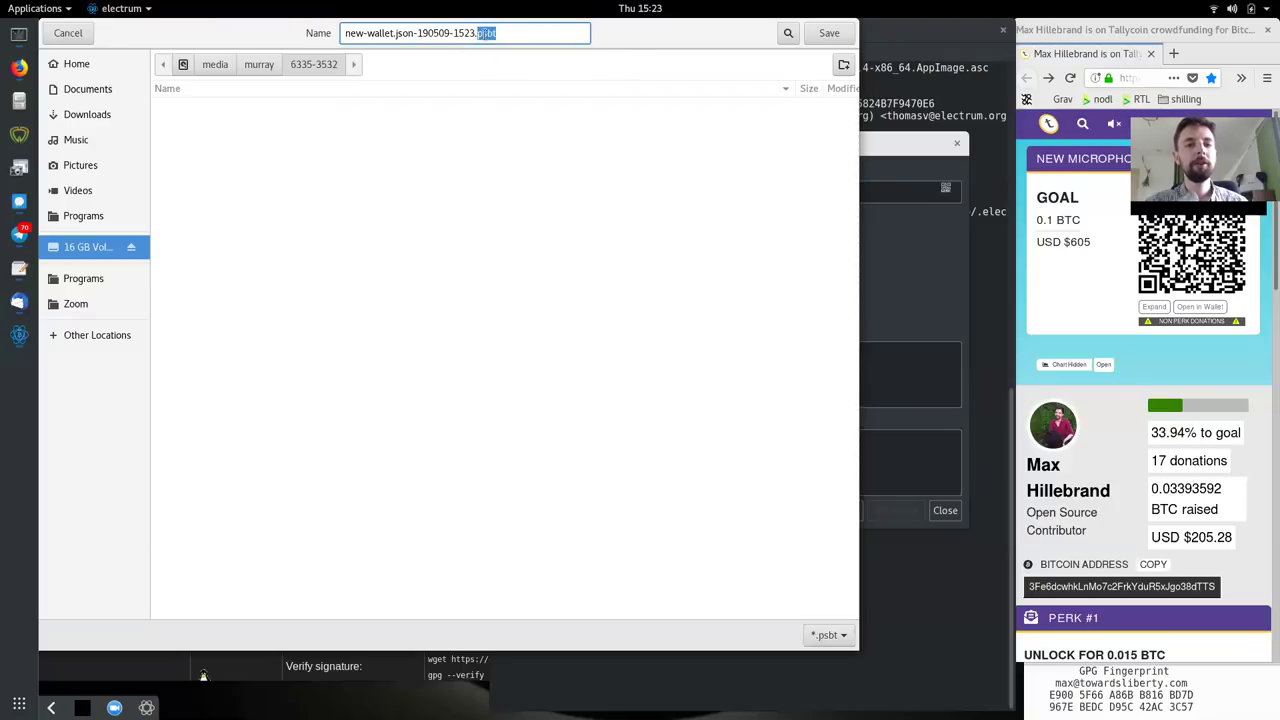
{"action": "left_click", "coordinate": [828, 33]}
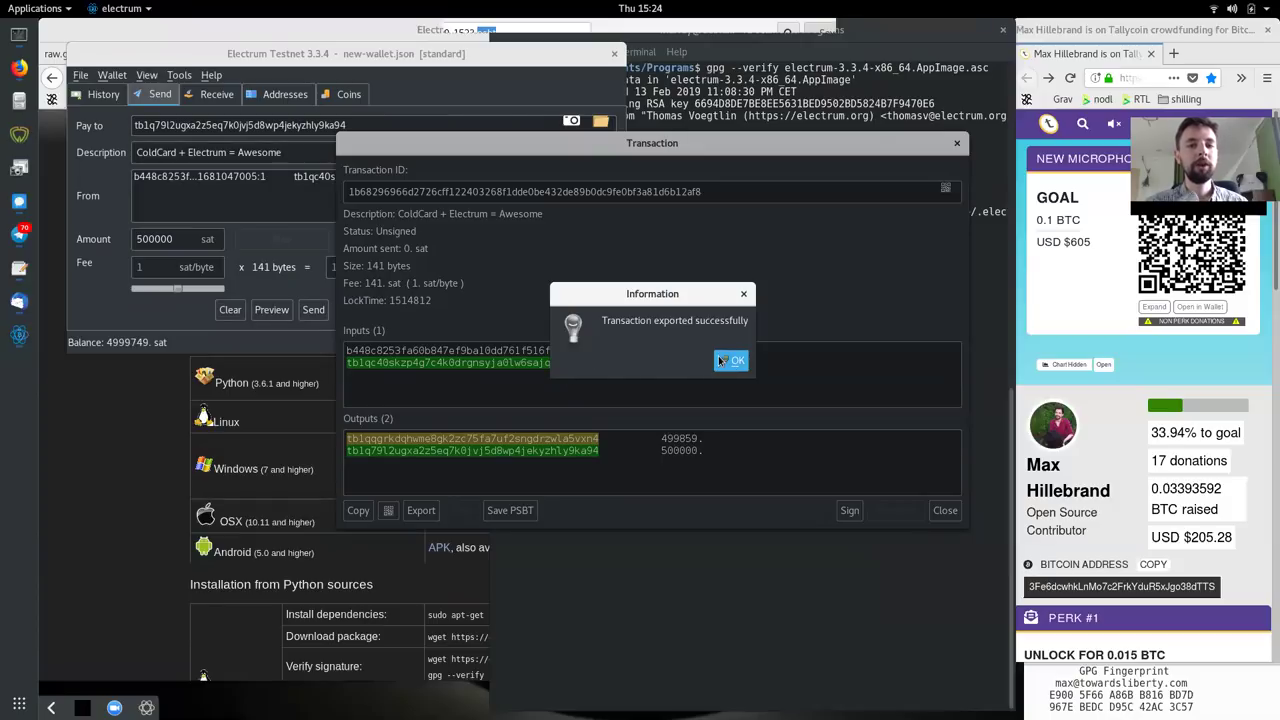
{"action": "left_click", "coordinate": [725, 361]}
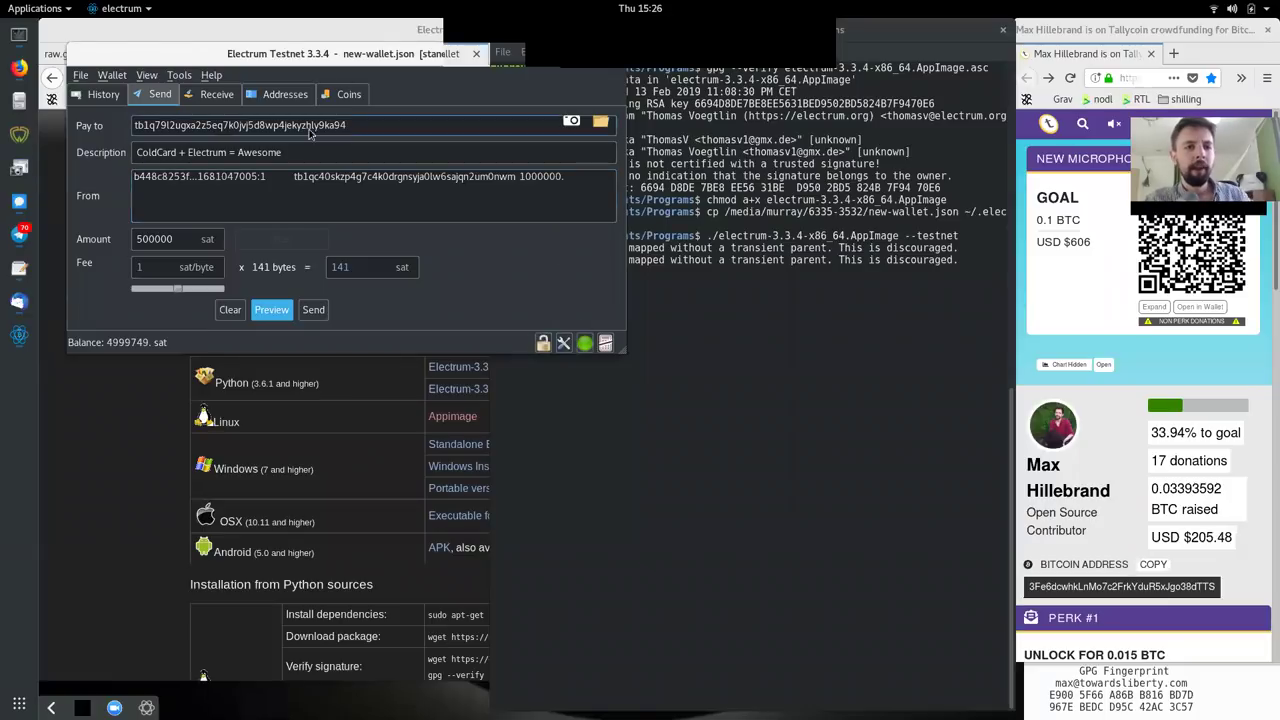
Change into the 6335-3532 volume in the terminal and list its files with ls.
{"action": "left_click", "coordinate": [704, 338]}
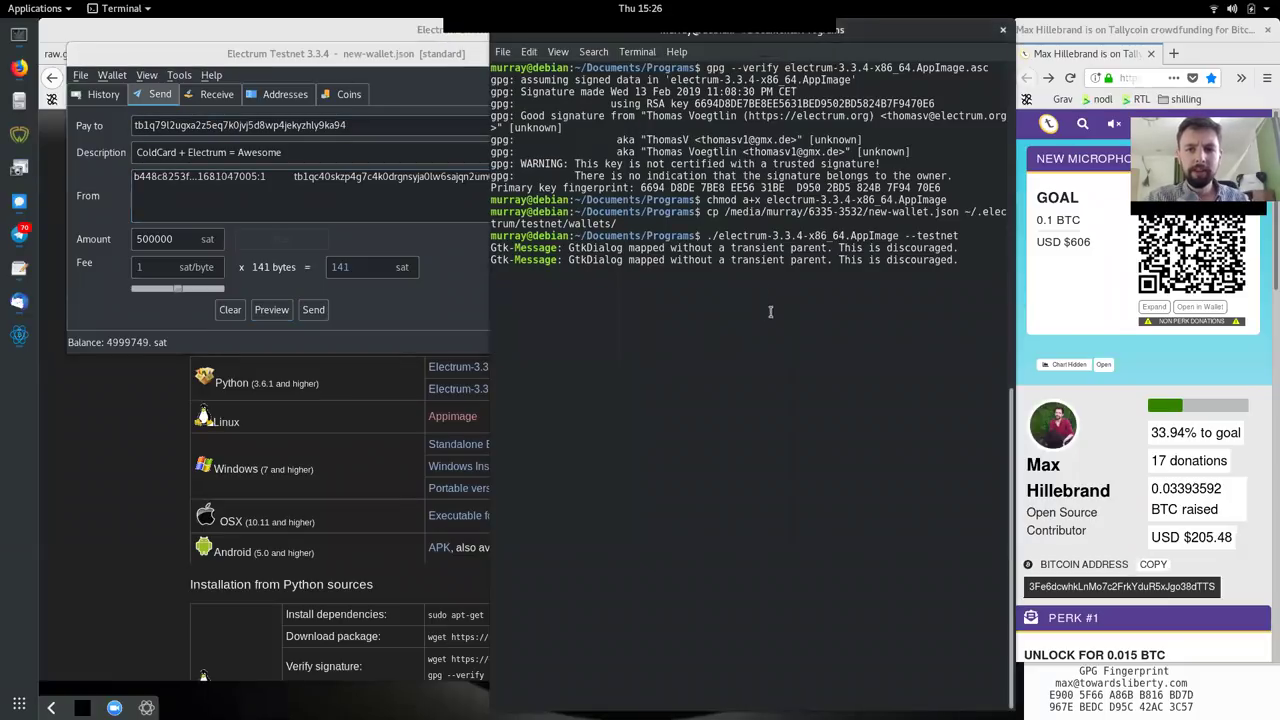
{"action": "left_click_drag", "start_coordinate": [726, 212], "coordinate": [863, 212]}
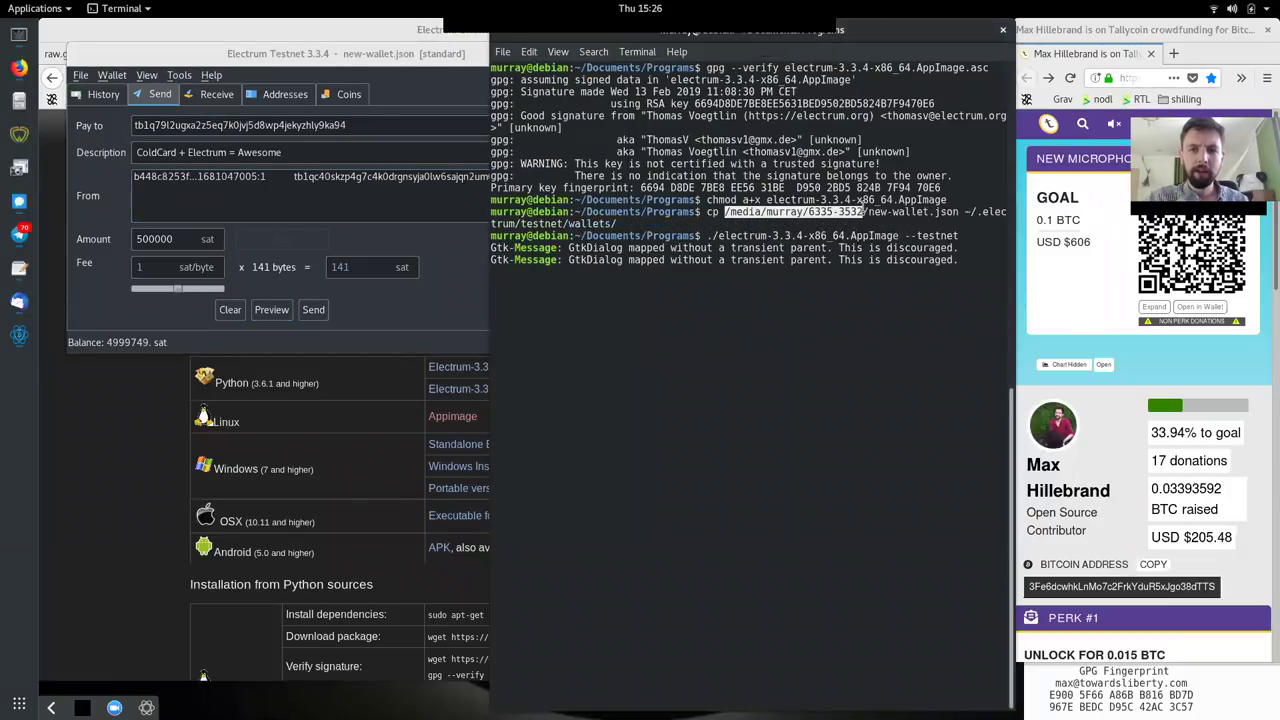
{"action": "left_click", "coordinate": [19, 34]}
{"action": "type", "text": "cd"}
{"action": "middle_click", "coordinate": [353, 252]}
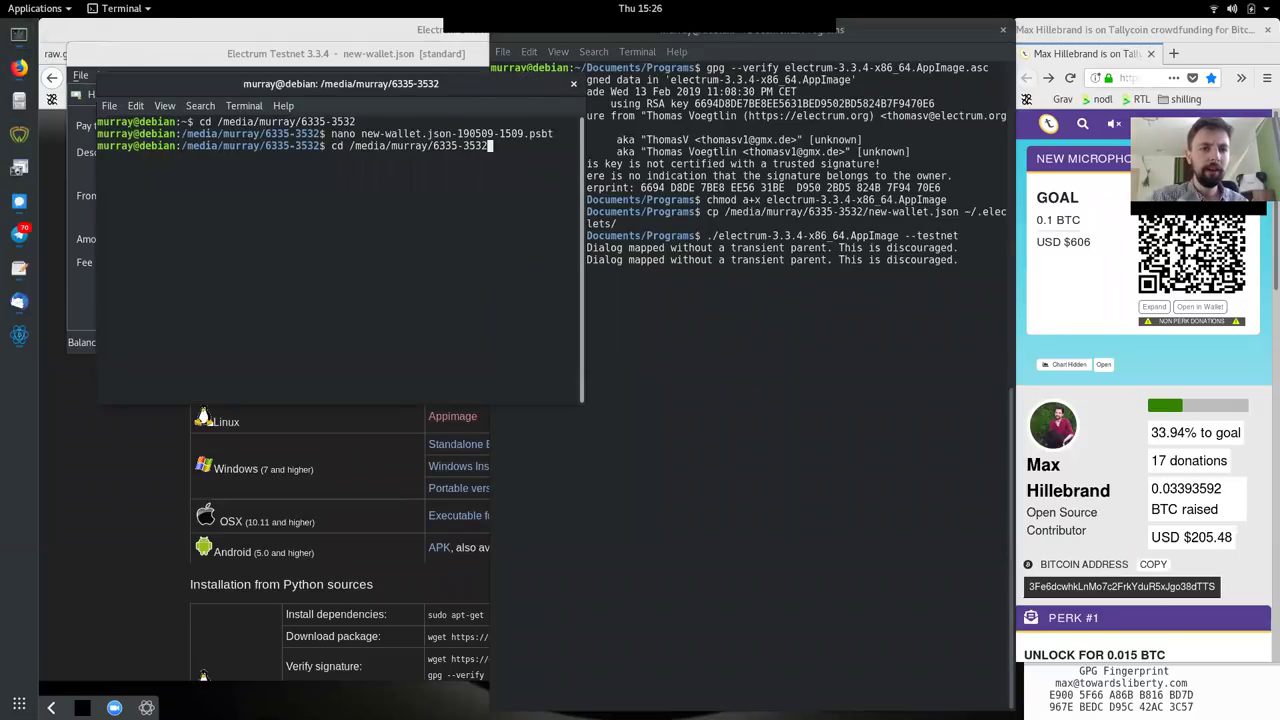
{"action": "key", "text": "Return"}
{"action": "left_click_drag", "start_coordinate": [324, 91], "coordinate": [665, 103]}
{"action": "type", "text": "ls"}
{"action": "key", "text": "Return"}
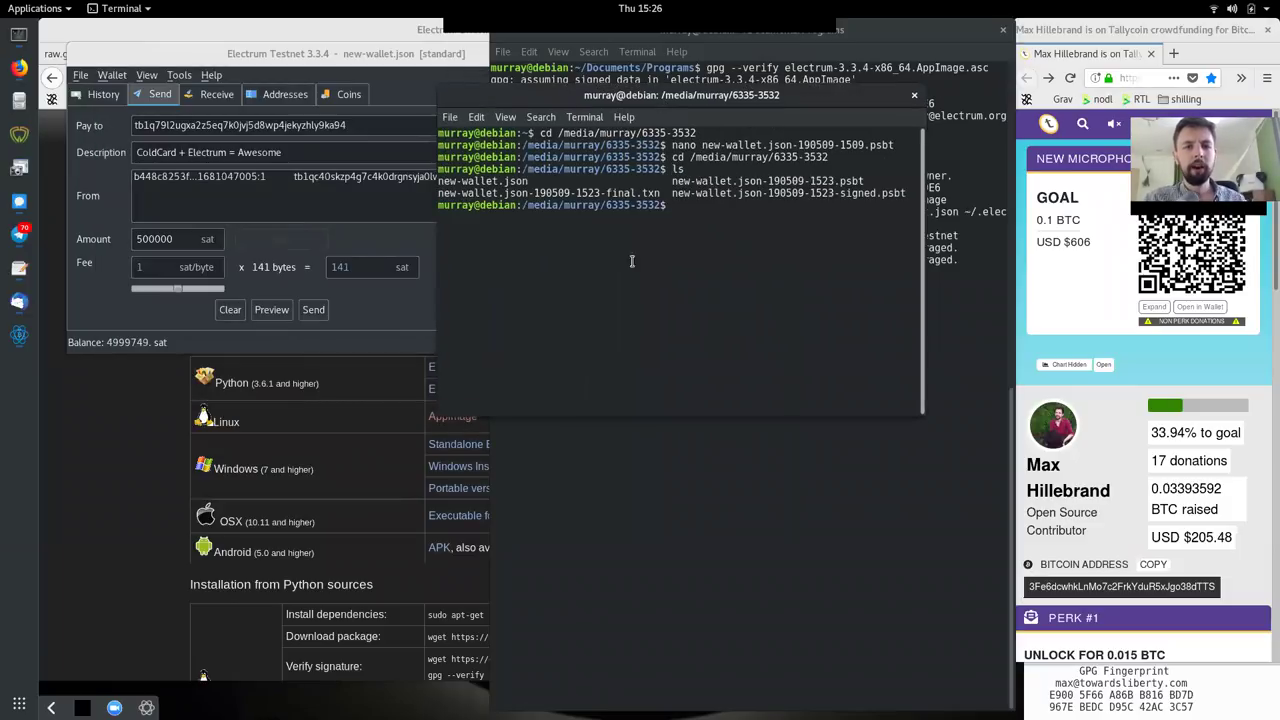
Point out new-wallet.json and the unsigned new-wallet.json-190509-1523.psbt in the listing.
{"action": "triple_click", "coordinate": [446, 183]}
{"action": "left_click", "coordinate": [497, 183]}
{"action": "double_click", "coordinate": [497, 183]}
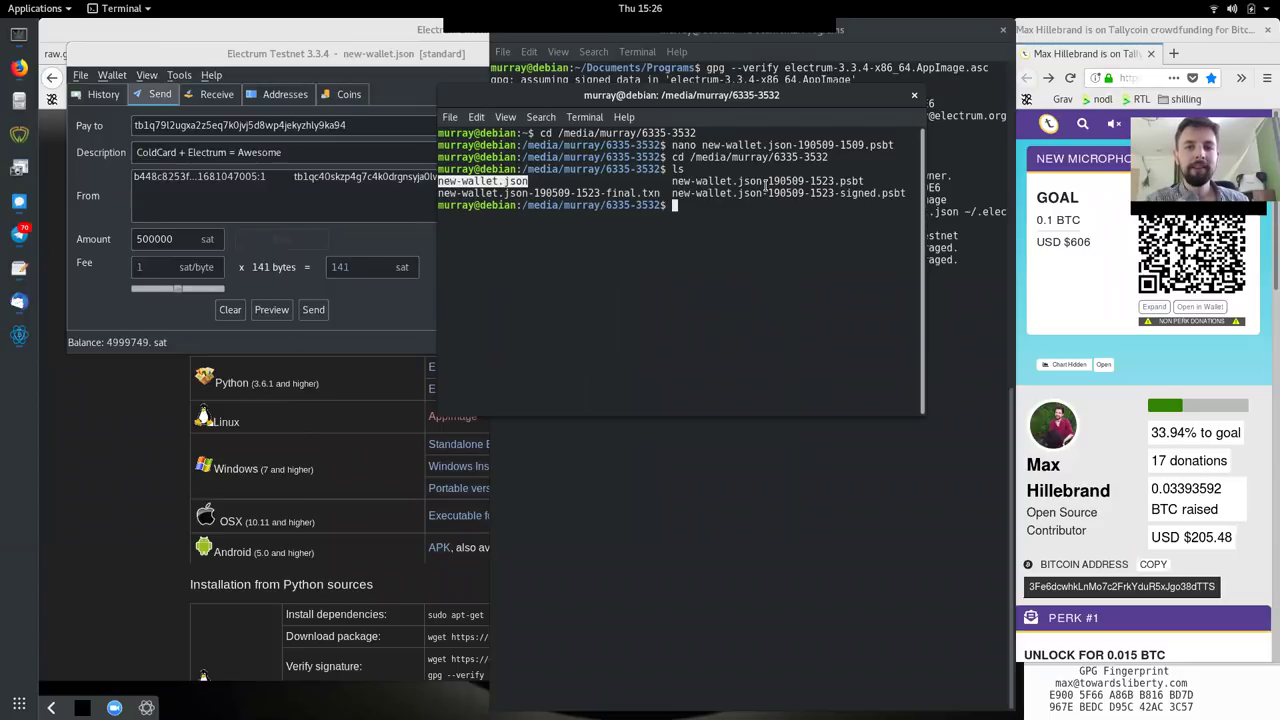
{"action": "left_click_drag", "start_coordinate": [768, 181], "coordinate": [863, 181]}
{"action": "double_click", "coordinate": [856, 181]}
{"action": "left_click", "coordinate": [845, 182]}
{"action": "double_click", "coordinate": [764, 183]}
{"action": "left_click", "coordinate": [800, 187]}
Point out the -signed.psbt and -final.txn files, then bring Electrum back to the front.
{"action": "double_click", "coordinate": [840, 193]}
{"action": "left_click", "coordinate": [863, 188]}
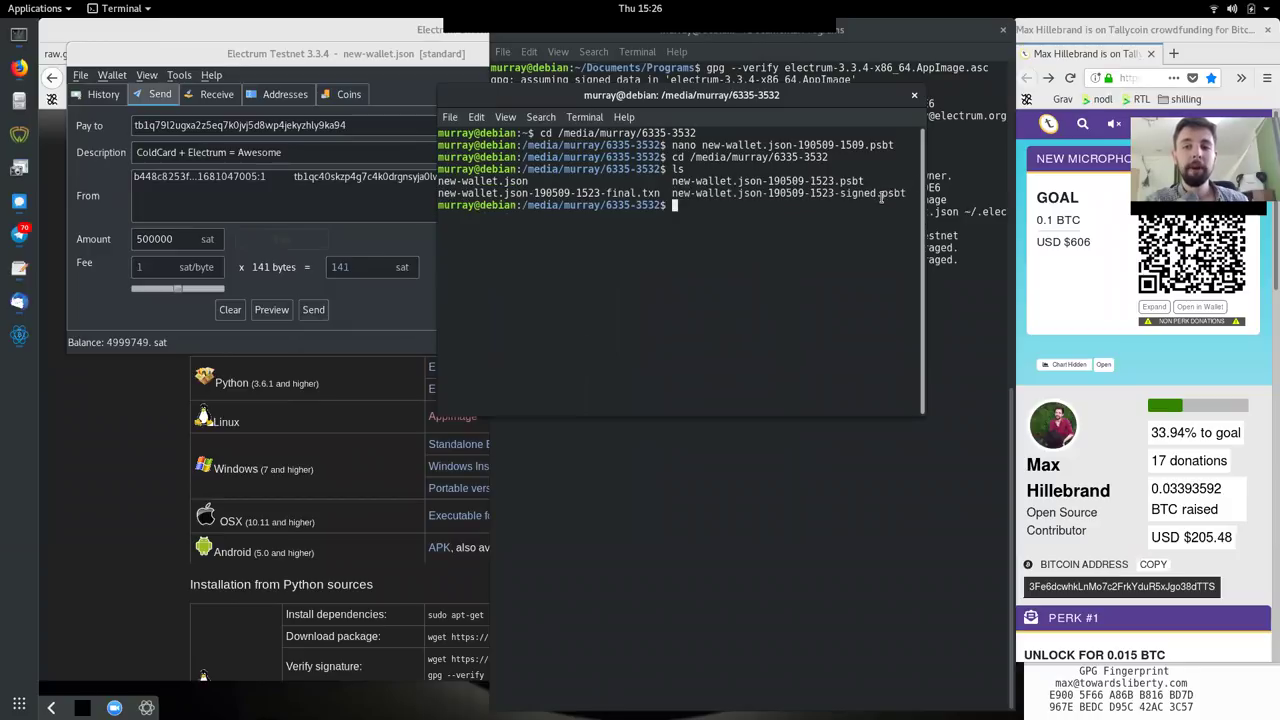
{"action": "left_click_drag", "start_coordinate": [884, 193], "coordinate": [840, 193]}
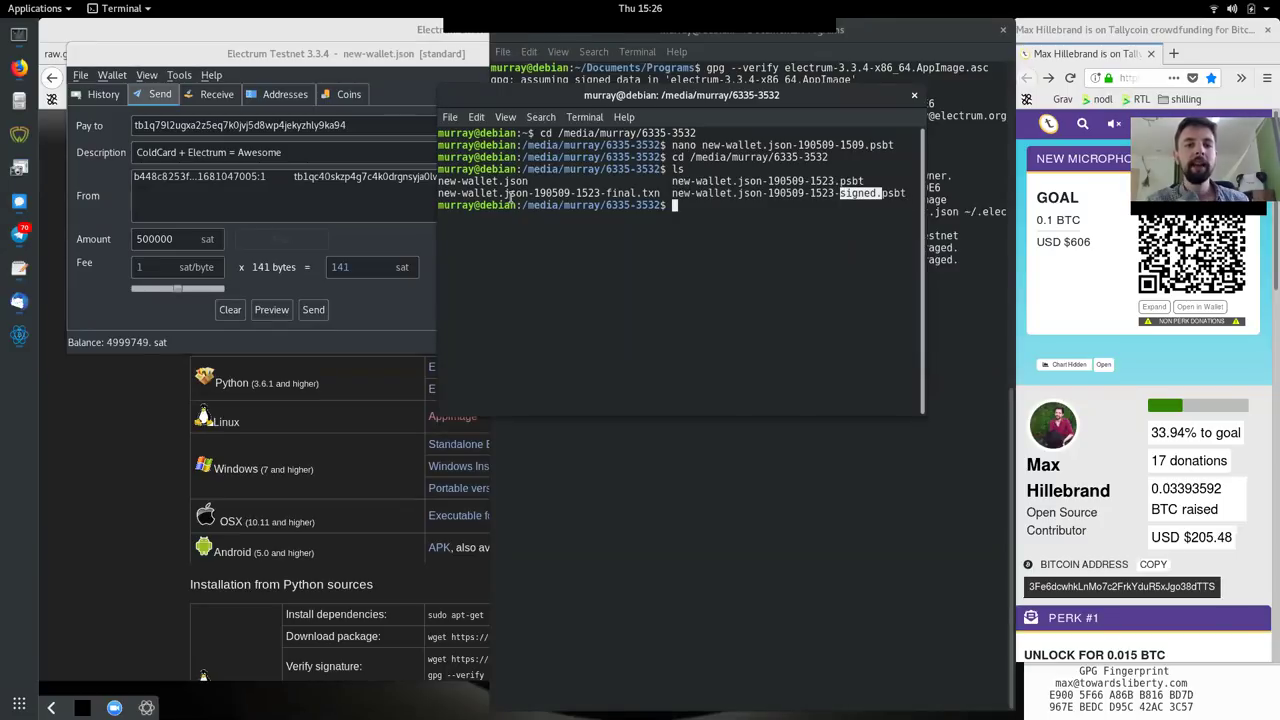
{"action": "double_click", "coordinate": [630, 193]}
{"action": "left_click", "coordinate": [630, 193]}
{"action": "double_click", "coordinate": [632, 193]}
{"action": "left_click_drag", "start_coordinate": [606, 193], "coordinate": [662, 193]}
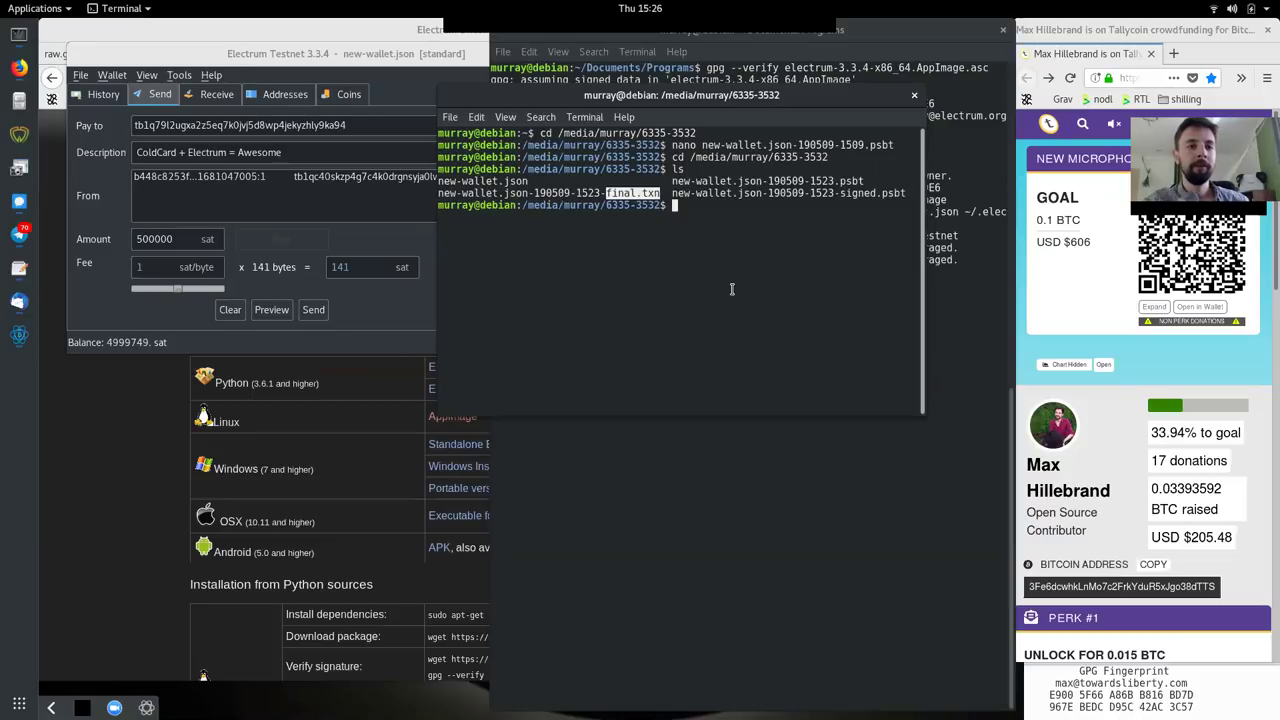
{"action": "left_click", "coordinate": [425, 65]}
{"action": "left_click_drag", "start_coordinate": [420, 53], "coordinate": [551, 91]}
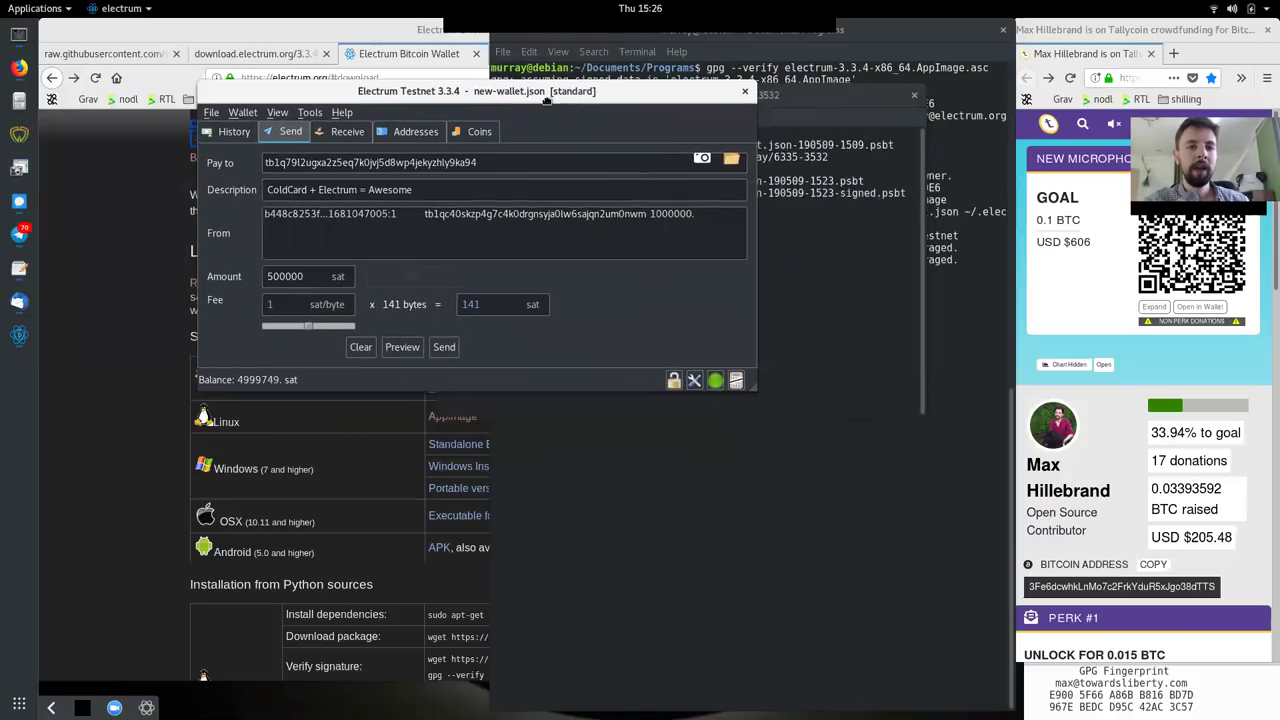
{"action": "left_click", "coordinate": [310, 112]}
{"action": "mouse_move", "coordinate": [378, 272]}
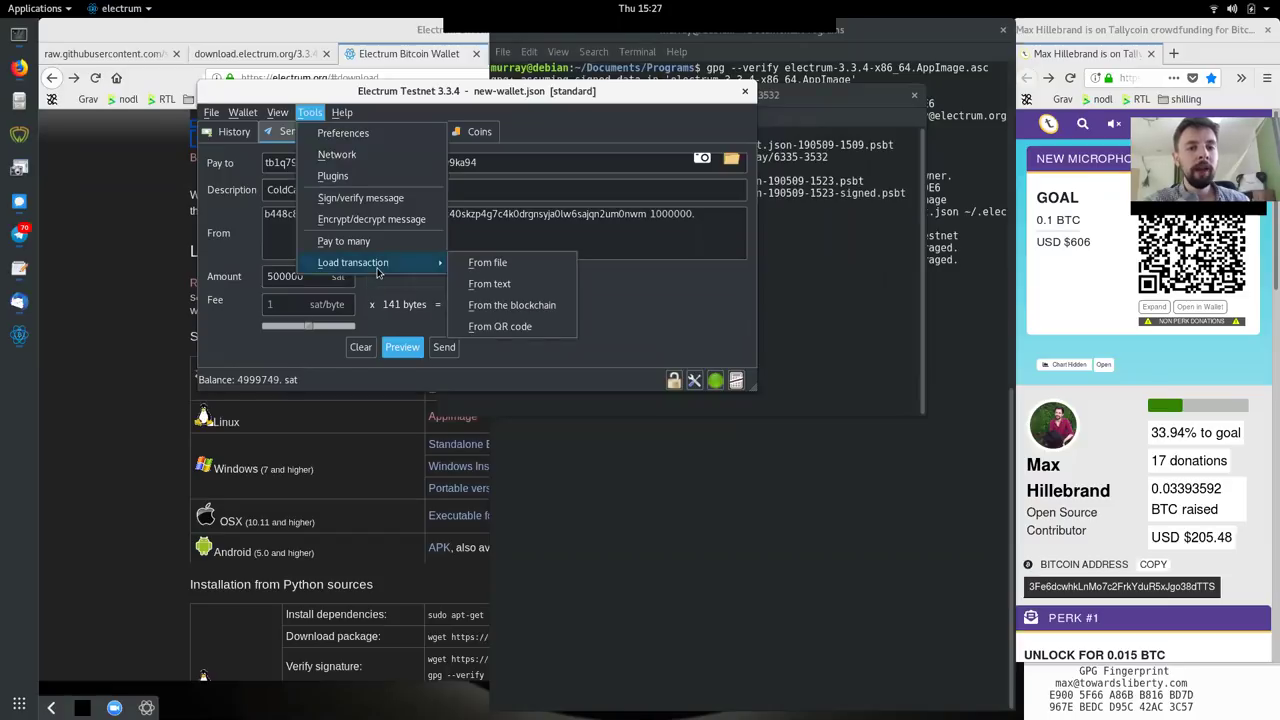
{"action": "left_click", "coordinate": [527, 265]}
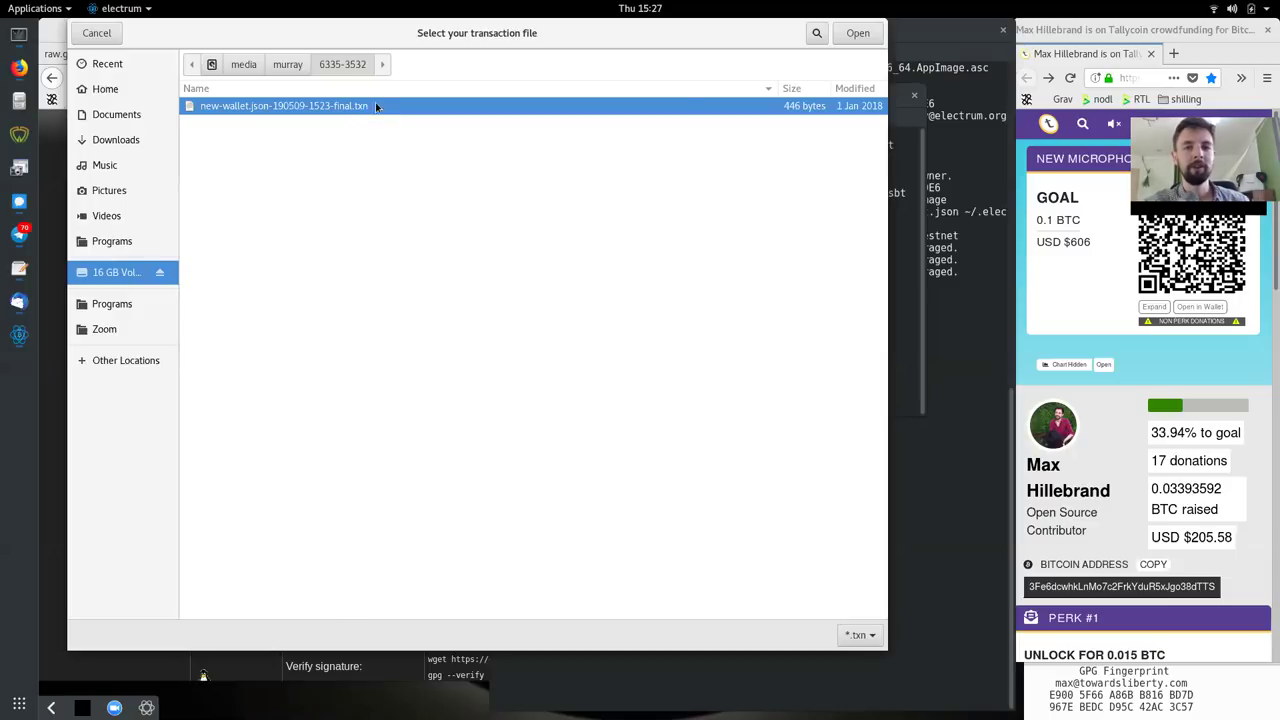
{"action": "left_click", "coordinate": [857, 33]}
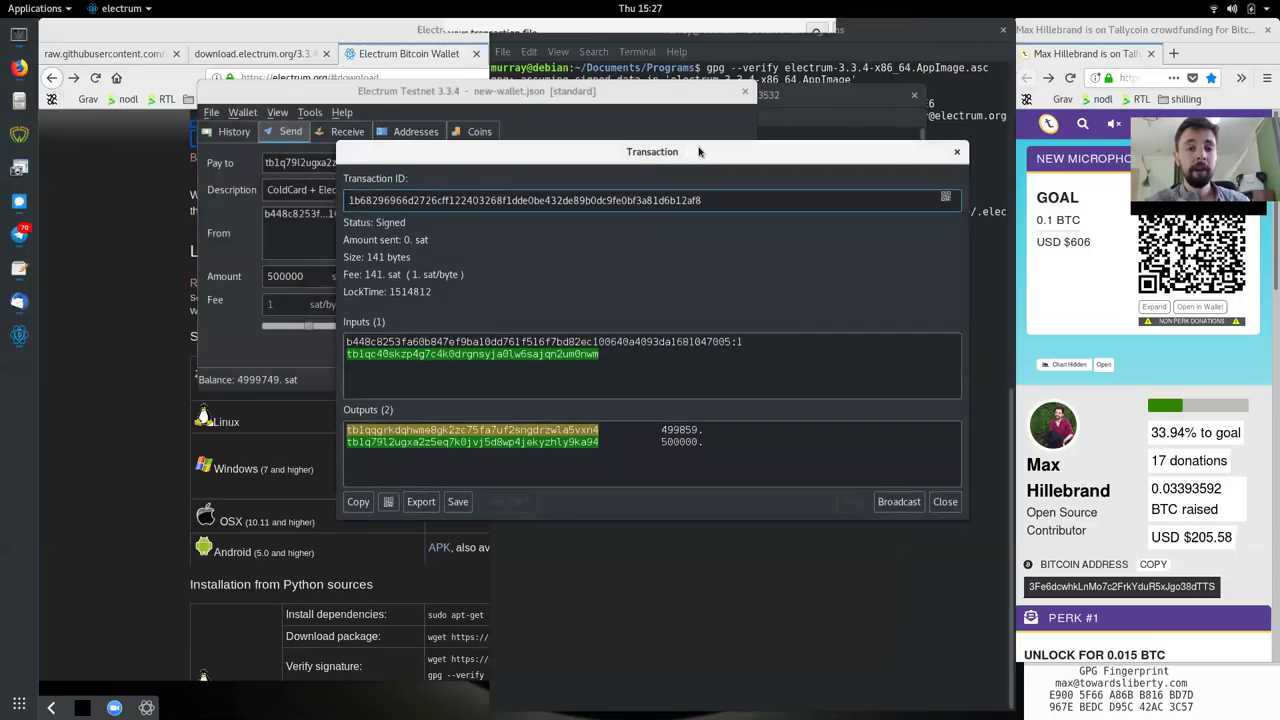
Highlight the transaction ID, then view the signed transaction as a QR code and close it.
{"action": "double_click", "coordinate": [391, 207]}
{"action": "left_click", "coordinate": [390, 207]}
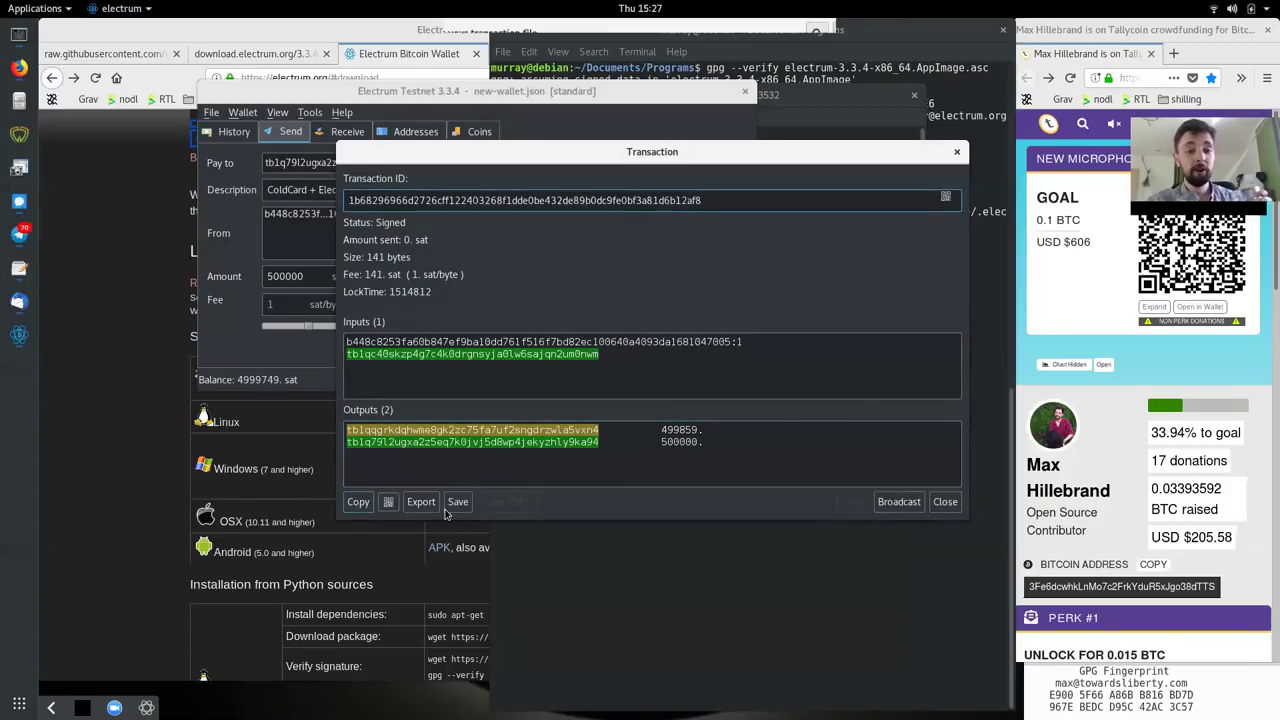
{"action": "left_click", "coordinate": [388, 501]}
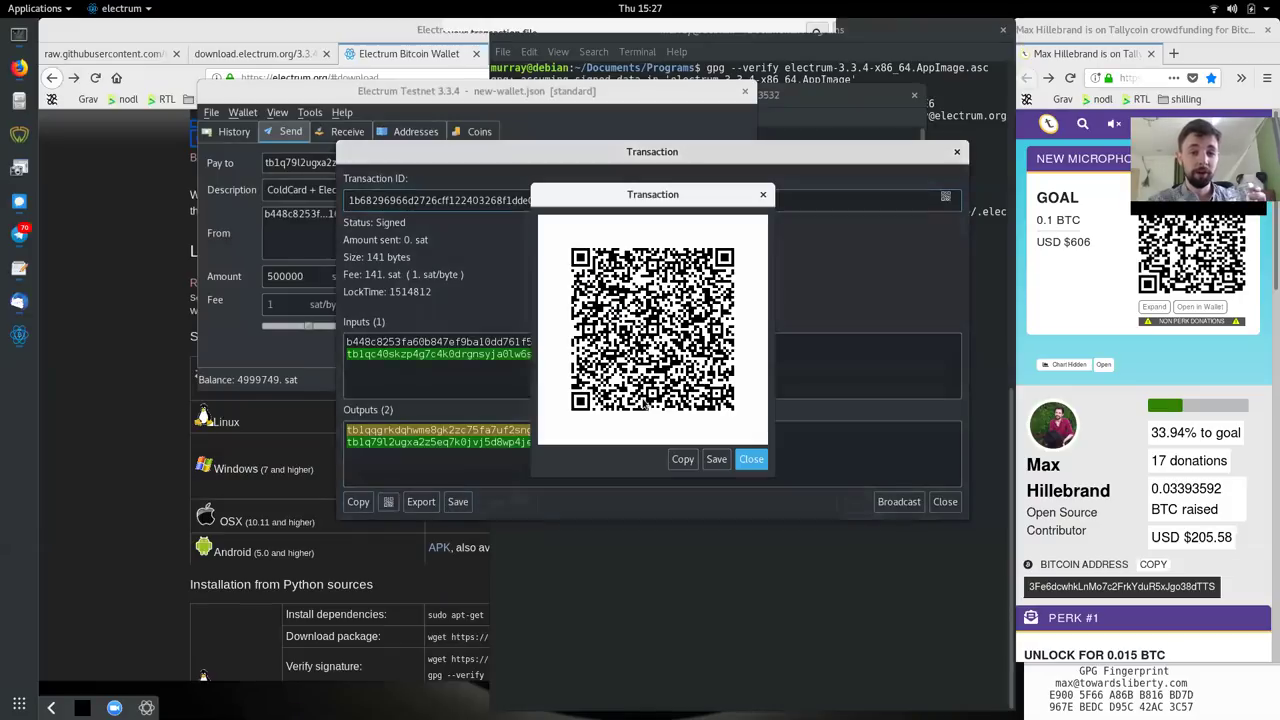
{"action": "left_click", "coordinate": [765, 195]}
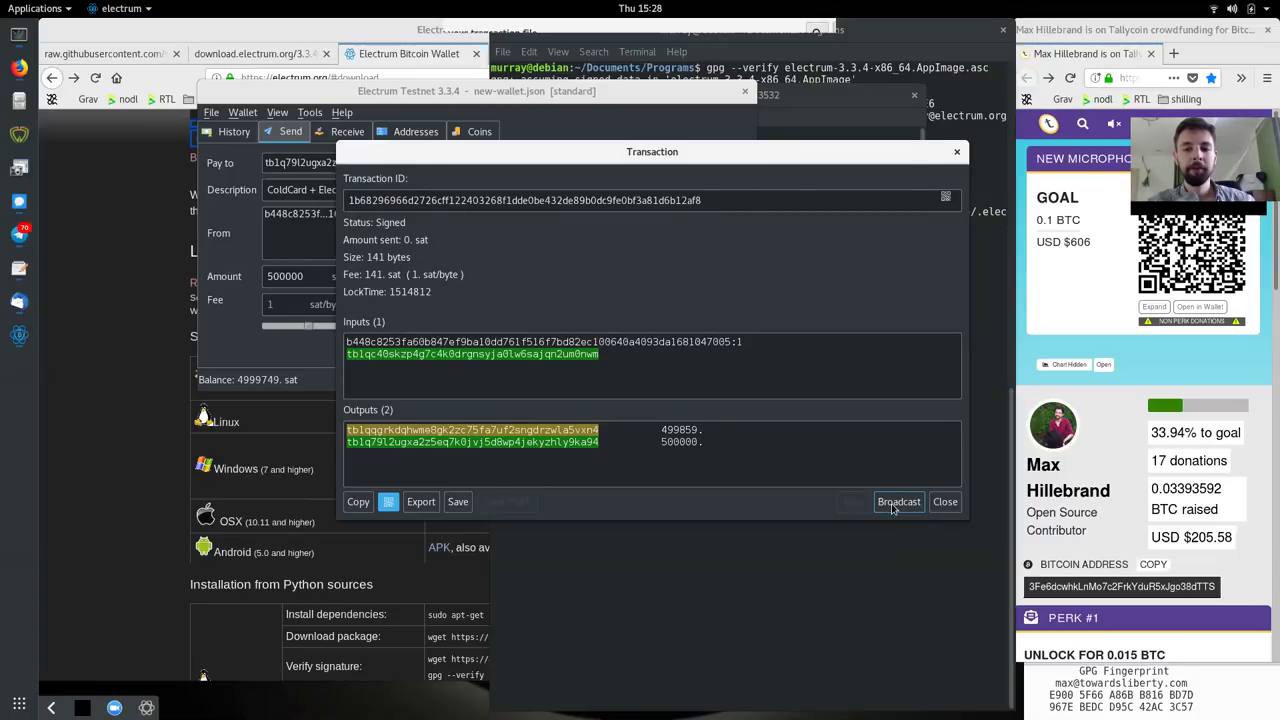
Broadcast the signed transaction, acknowledge the 'Payment sent' notice and close the transaction details.
{"action": "left_click", "coordinate": [895, 503]}
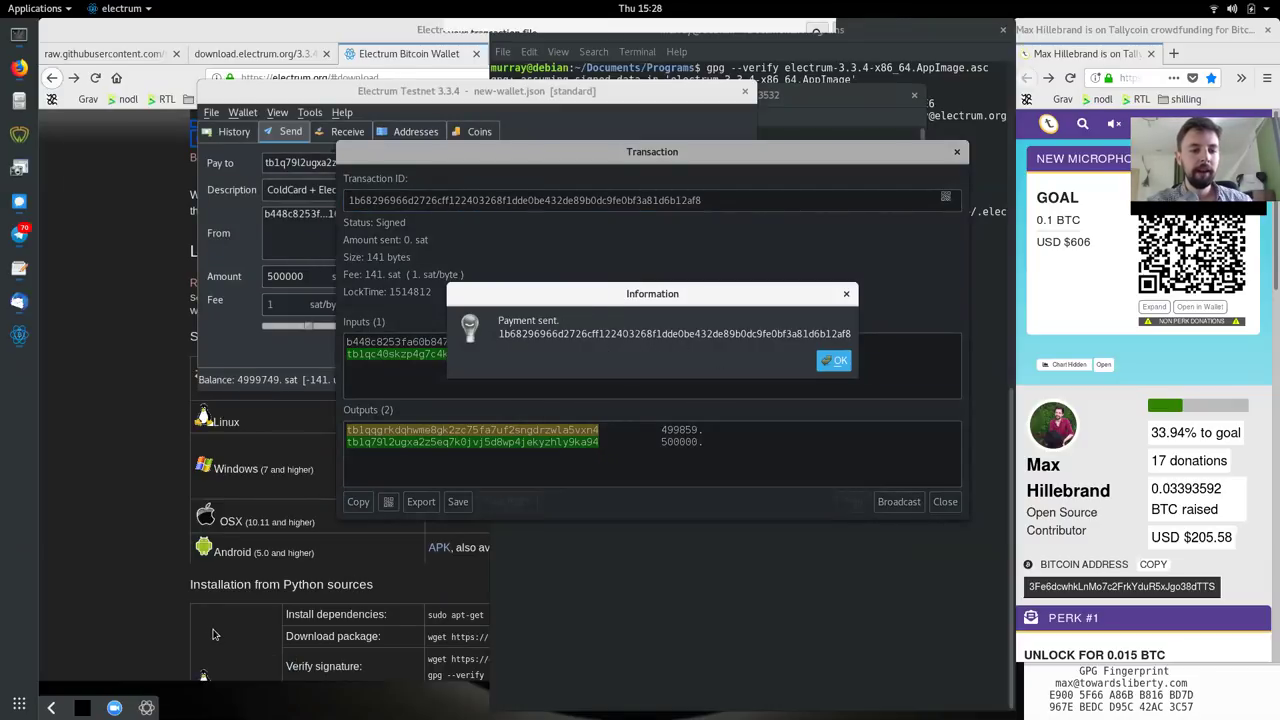
{"action": "left_click", "coordinate": [834, 361]}
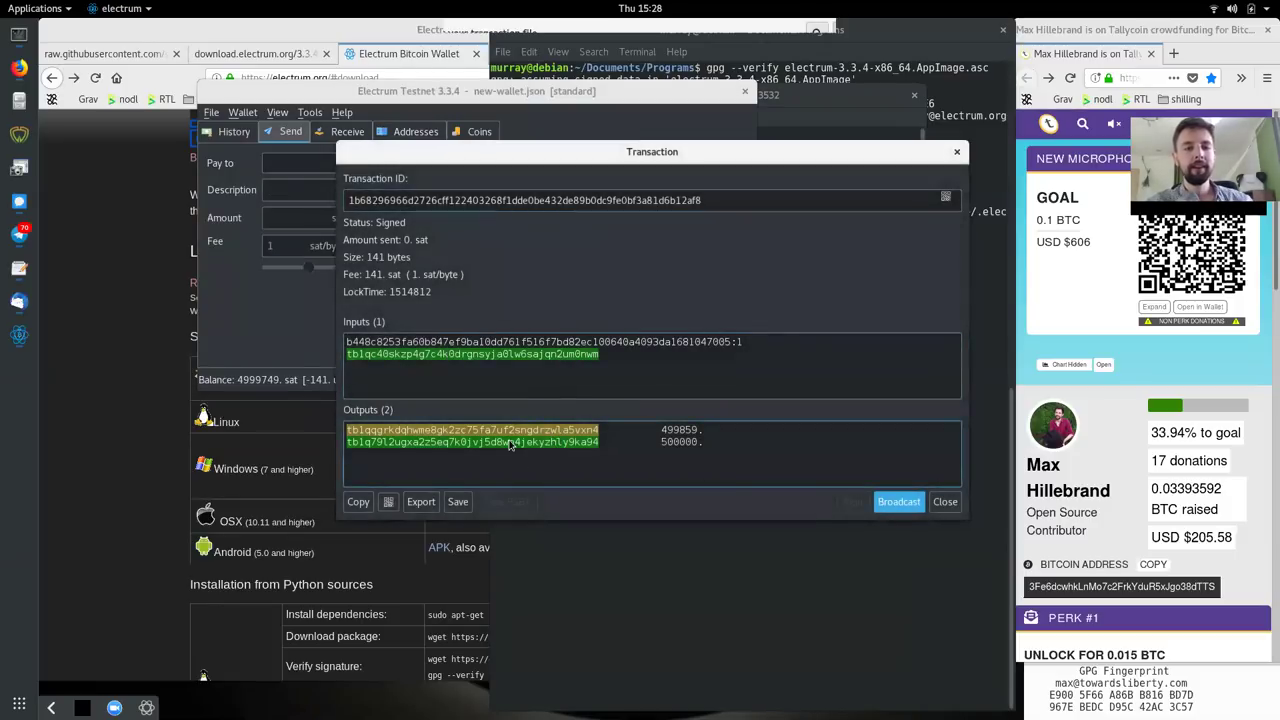
{"action": "left_click", "coordinate": [943, 501]}
Check the unconfirmed History entry, then select the new 500000 and 499859 sat coins in Coins.
{"action": "left_click", "coordinate": [234, 131]}
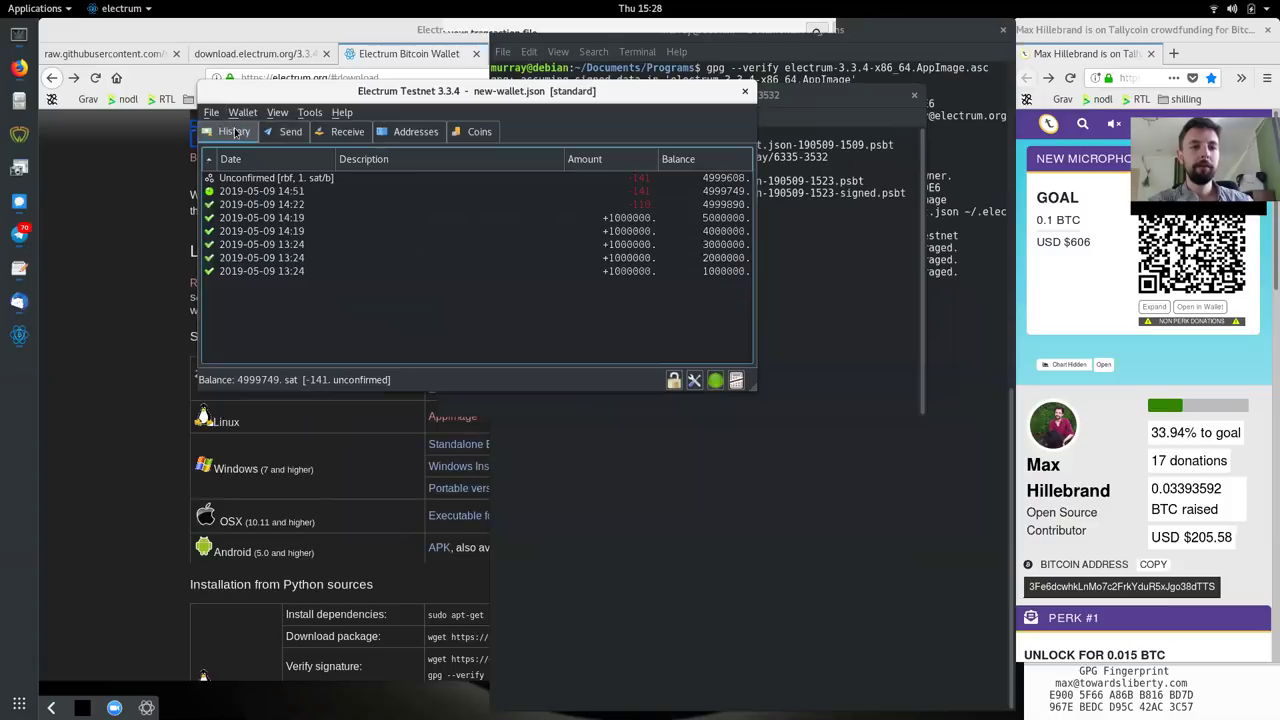
{"action": "left_click", "coordinate": [242, 181]}
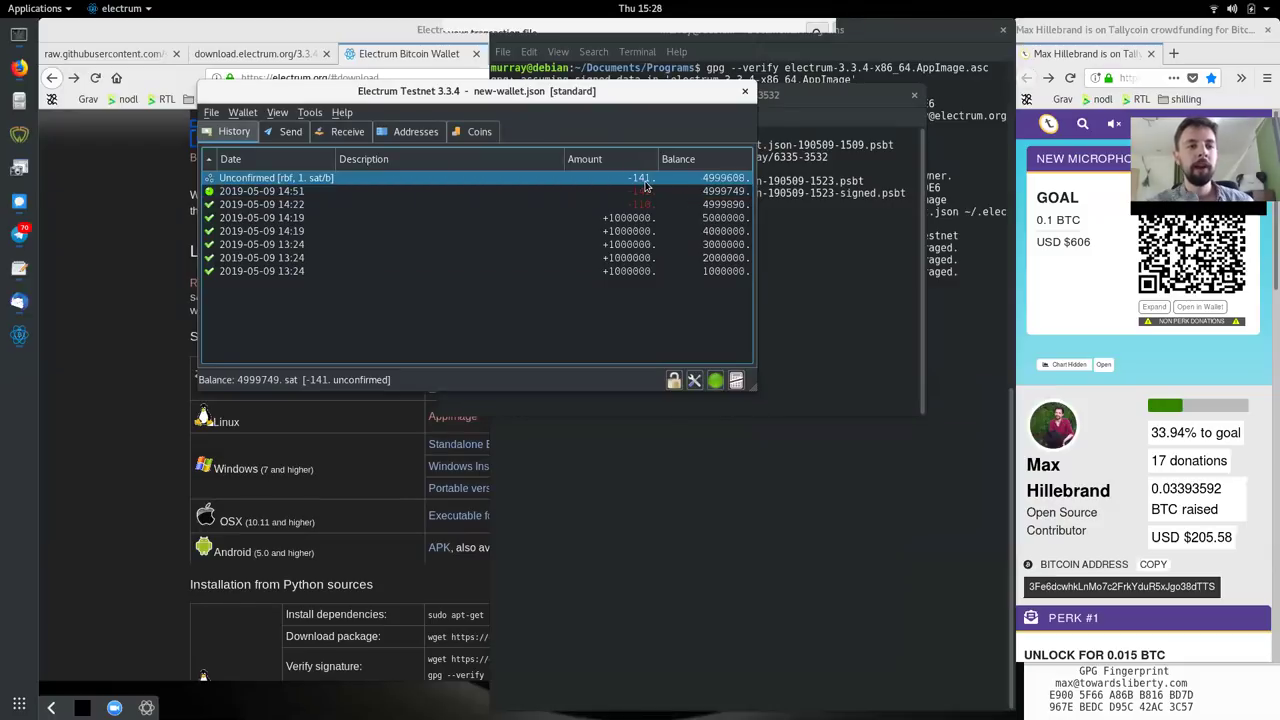
{"action": "left_click", "coordinate": [465, 130]}
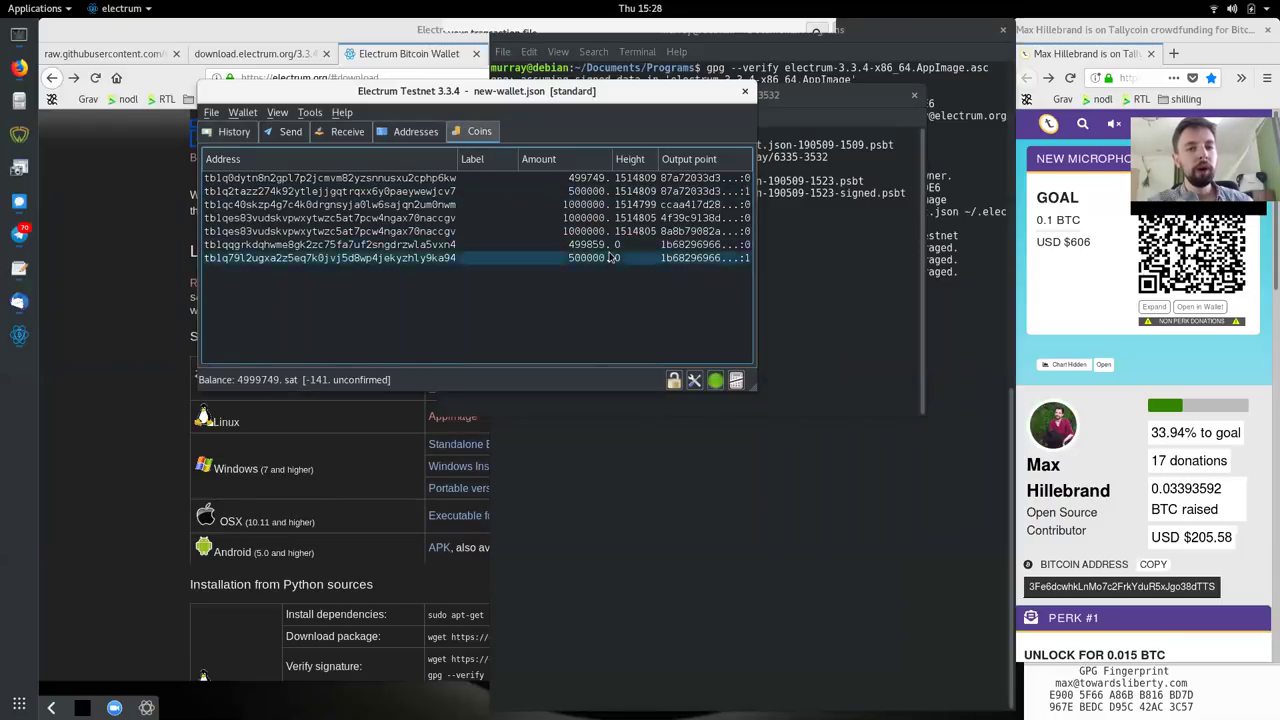
{"action": "left_click", "coordinate": [397, 259]}
{"action": "left_click", "coordinate": [244, 245]}
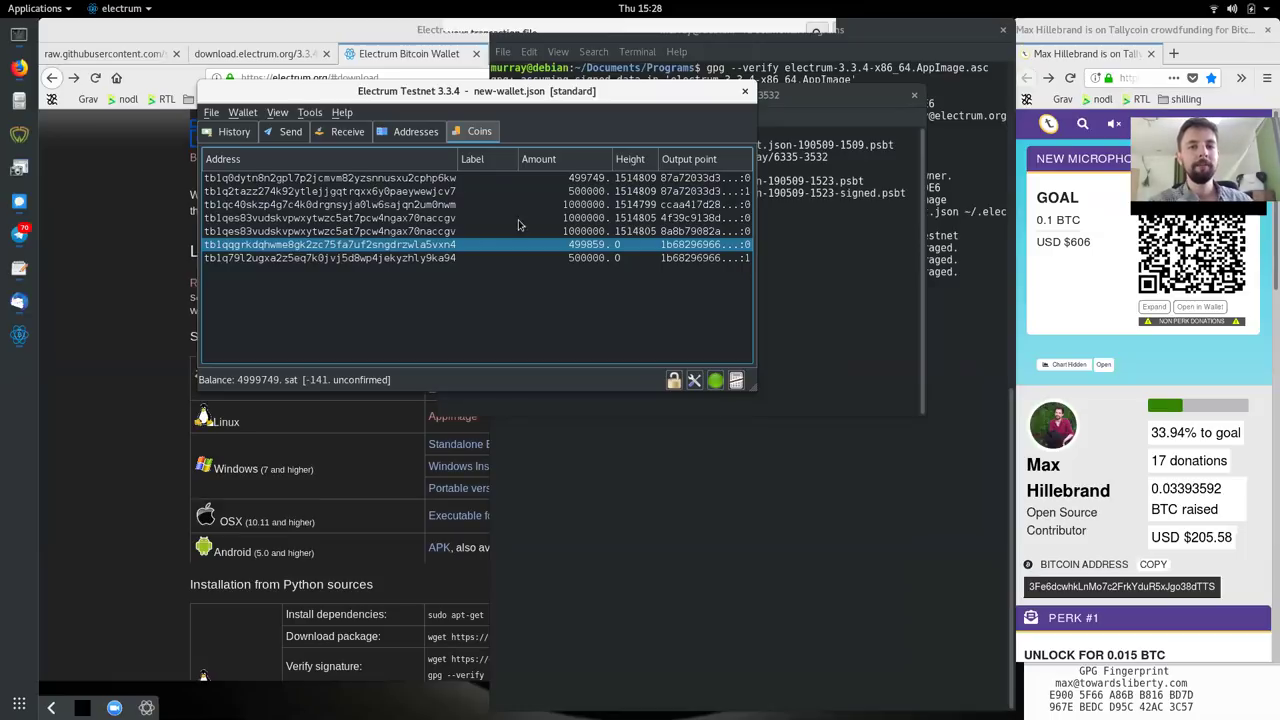
In Terminal, highlight the gpg verify, chmod and cp wallet commands, then clear the highlight.
{"action": "left_click", "coordinate": [762, 64]}
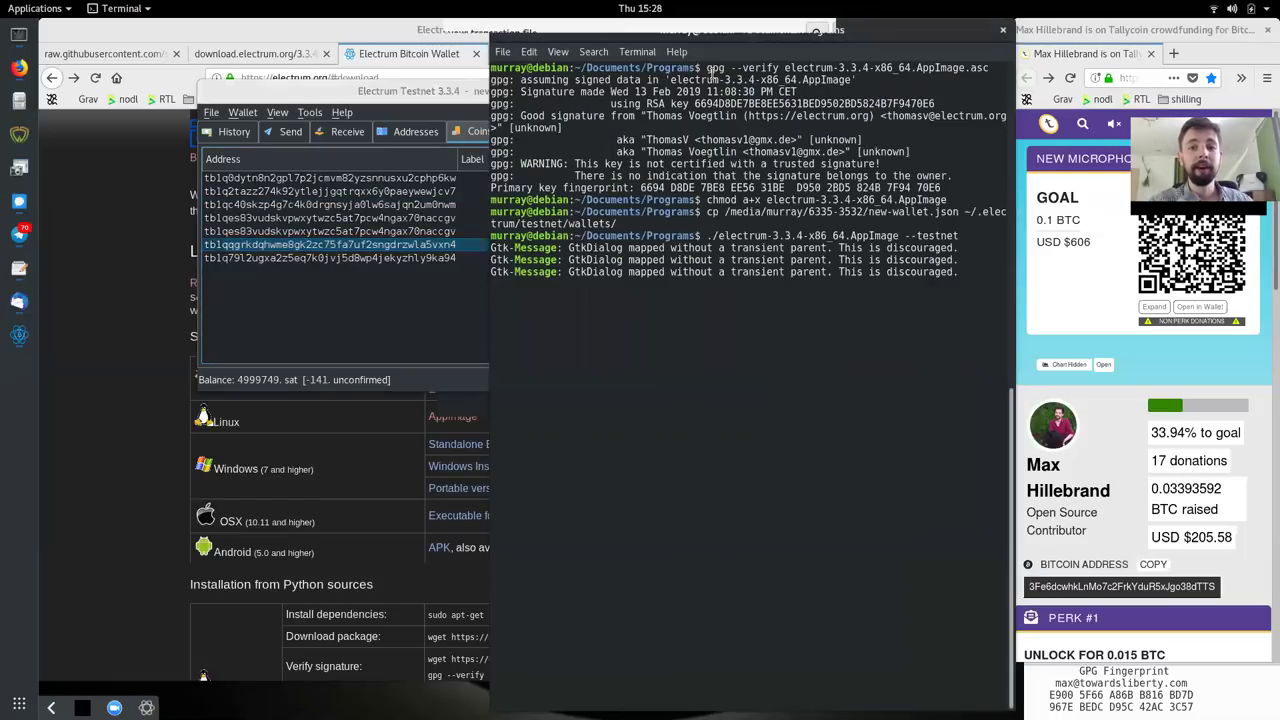
{"action": "left_click_drag", "start_coordinate": [706, 67], "coordinate": [992, 67]}
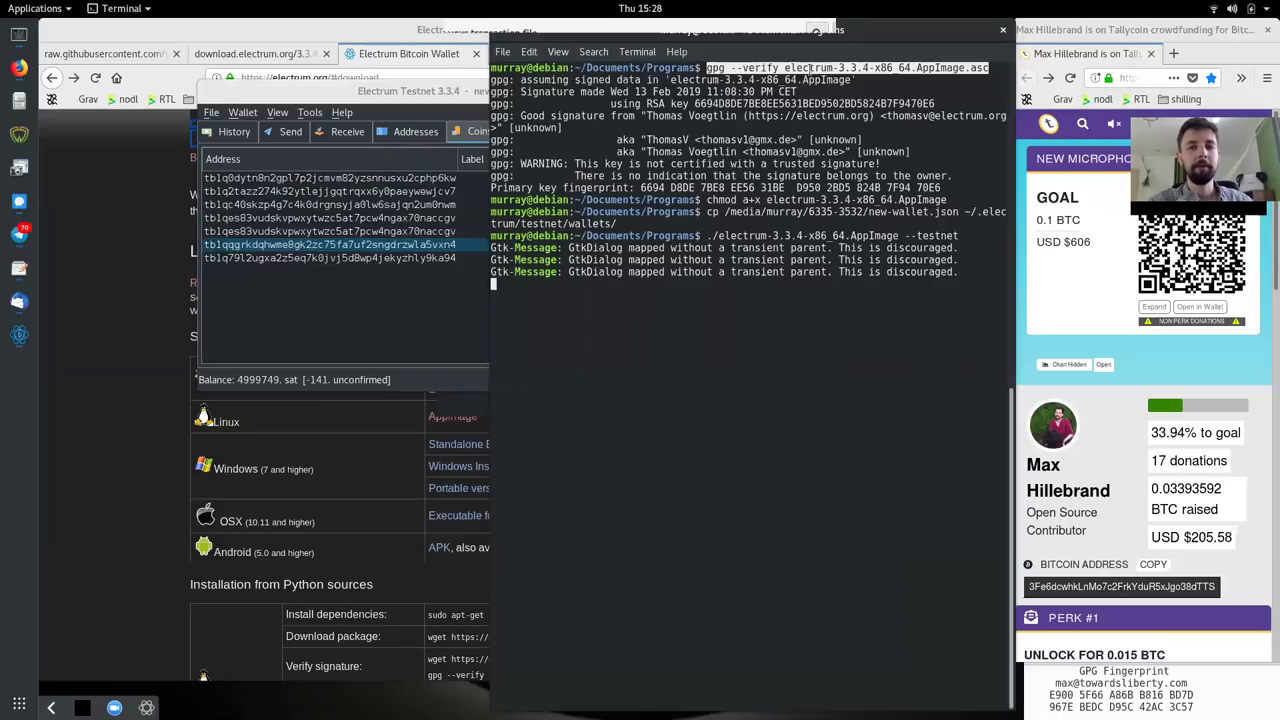
{"action": "double_click", "coordinate": [720, 199]}
{"action": "left_click_drag", "start_coordinate": [720, 199], "coordinate": [946, 200]}
{"action": "left_click_drag", "start_coordinate": [720, 222], "coordinate": [711, 216]}
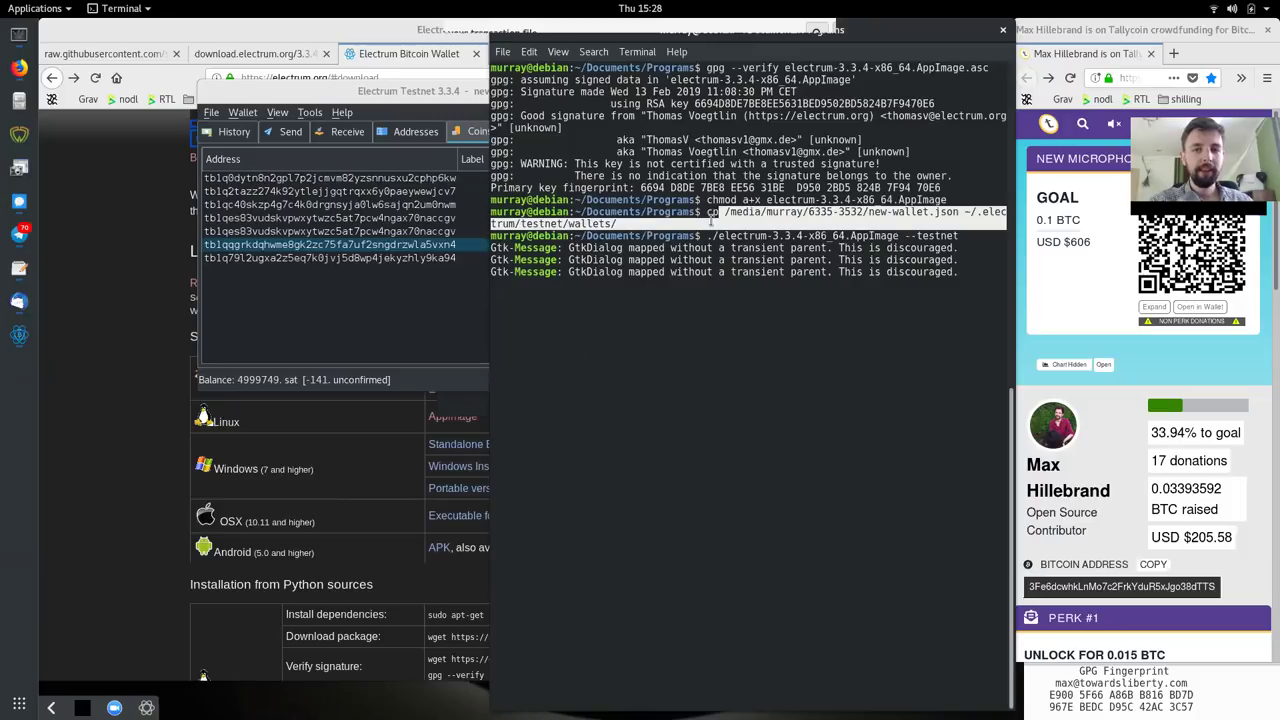
{"action": "left_click", "coordinate": [597, 213]}
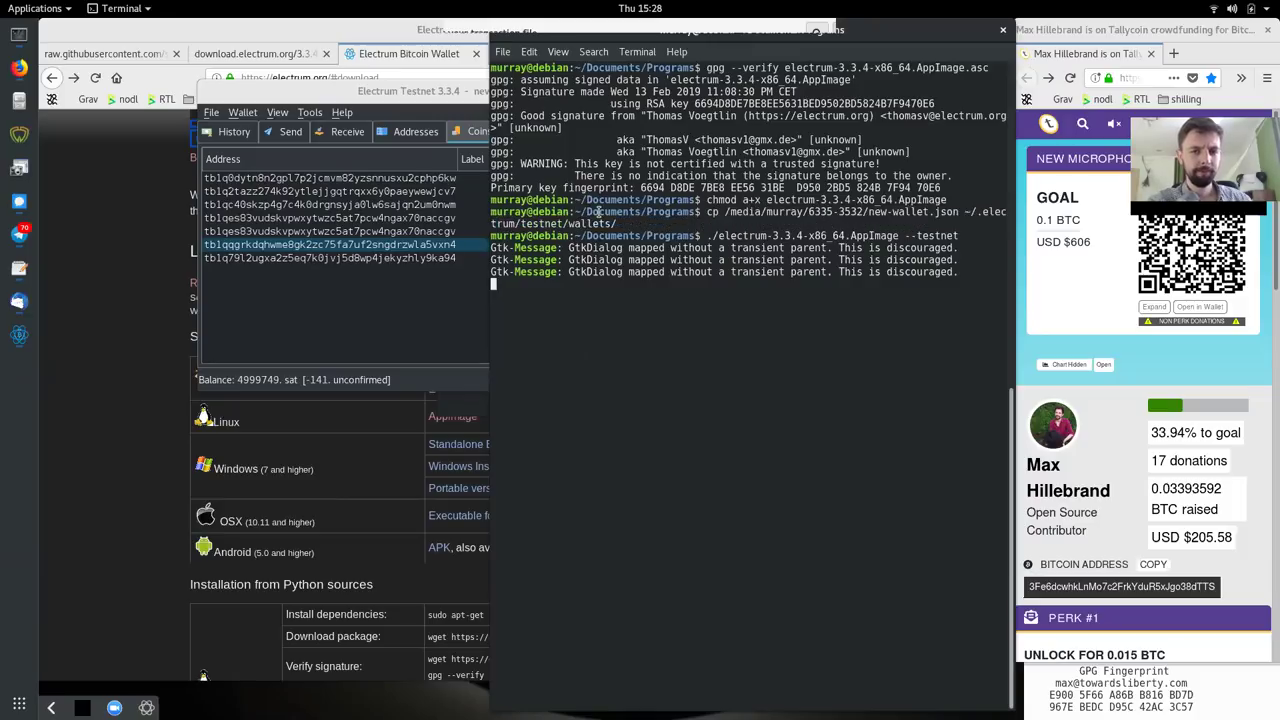
Select the Electrum testnet launch command, deselect it, and raise the Electrum testnet wallet window.
{"action": "double_click", "coordinate": [708, 236]}
{"action": "left_click_drag", "start_coordinate": [708, 236], "coordinate": [935, 233]}
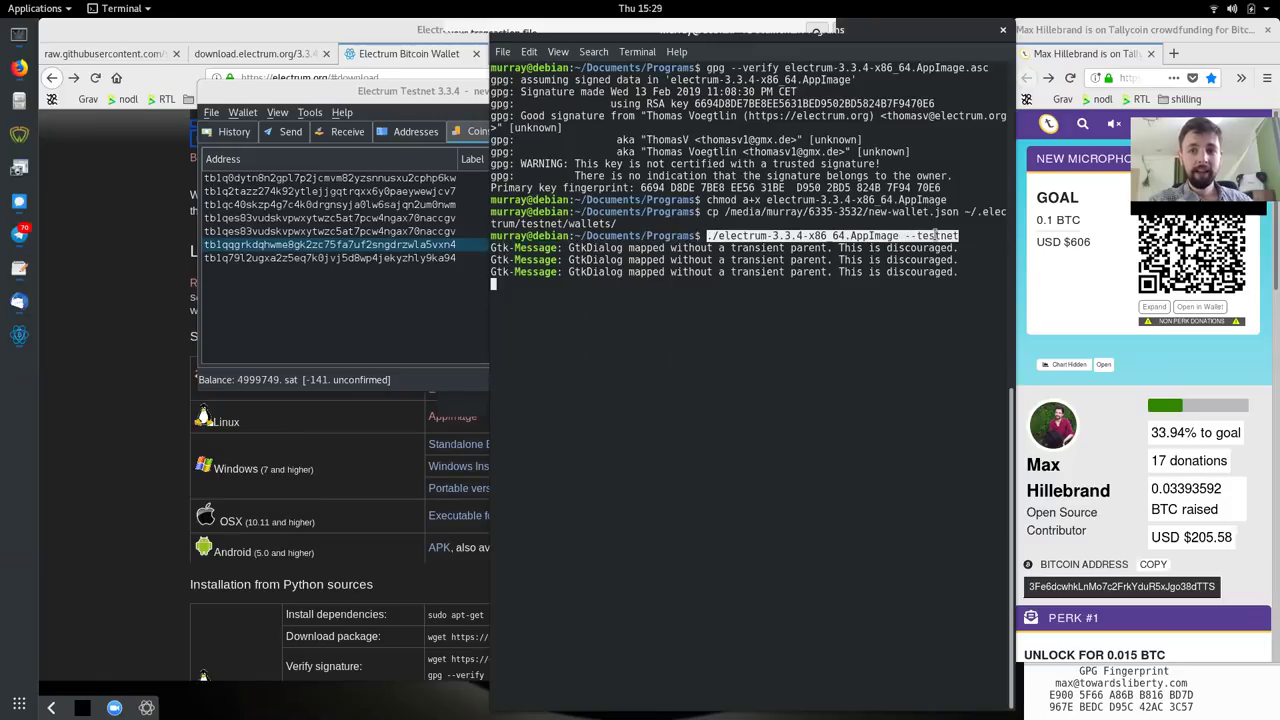
{"action": "left_click", "coordinate": [913, 297]}
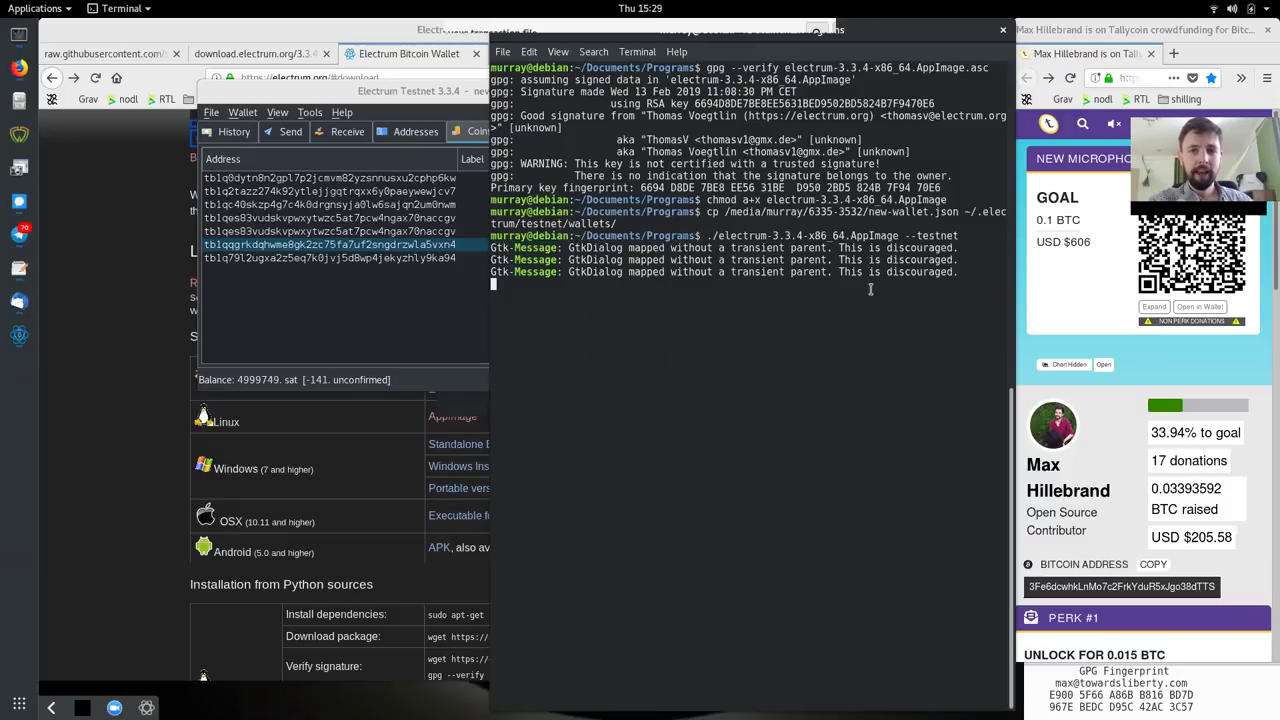
{"action": "left_click", "coordinate": [421, 310]}
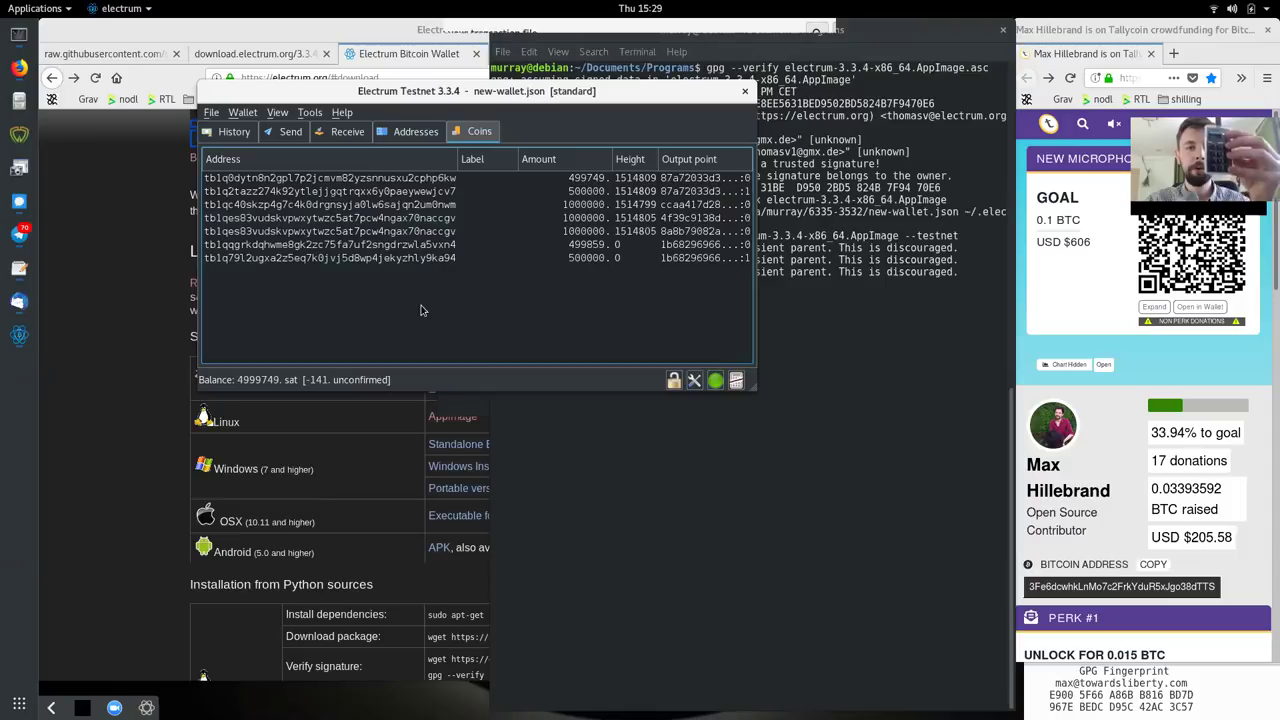
Select the 500000 sat coin, dismiss the title-bar window menu, and close the Electrum wallet.
{"action": "left_click", "coordinate": [530, 192]}
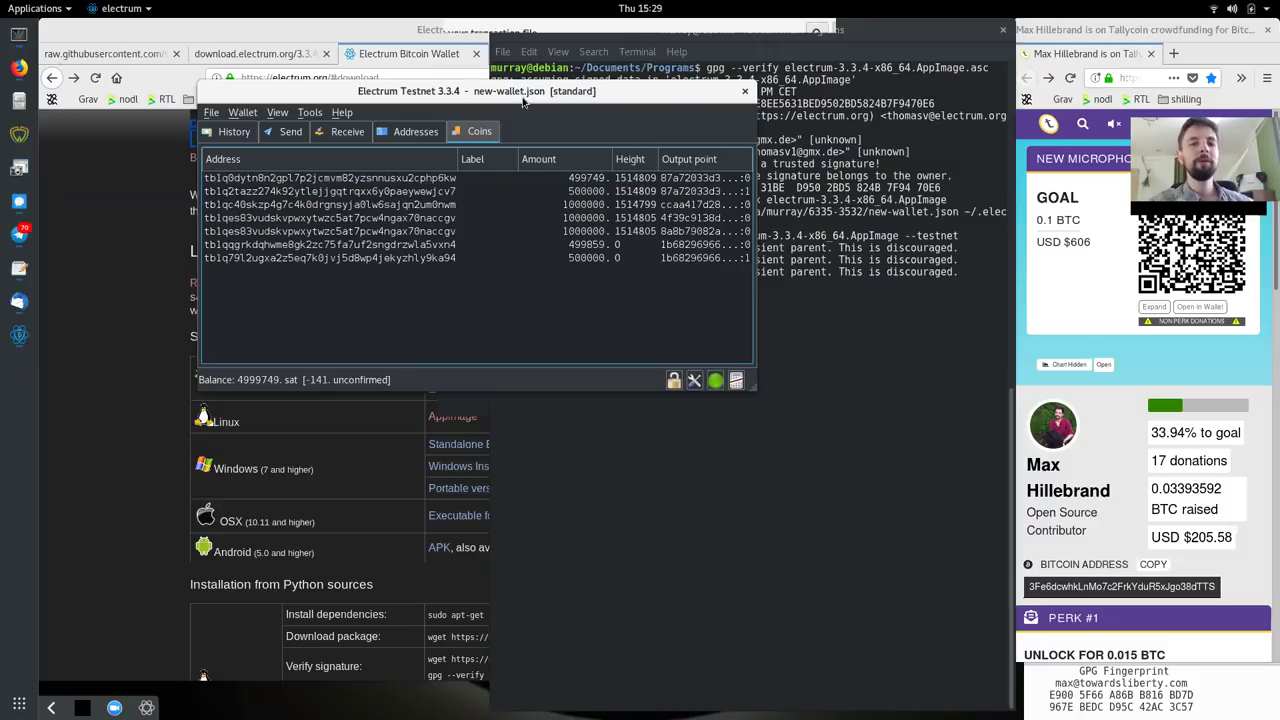
{"action": "right_click", "coordinate": [591, 100]}
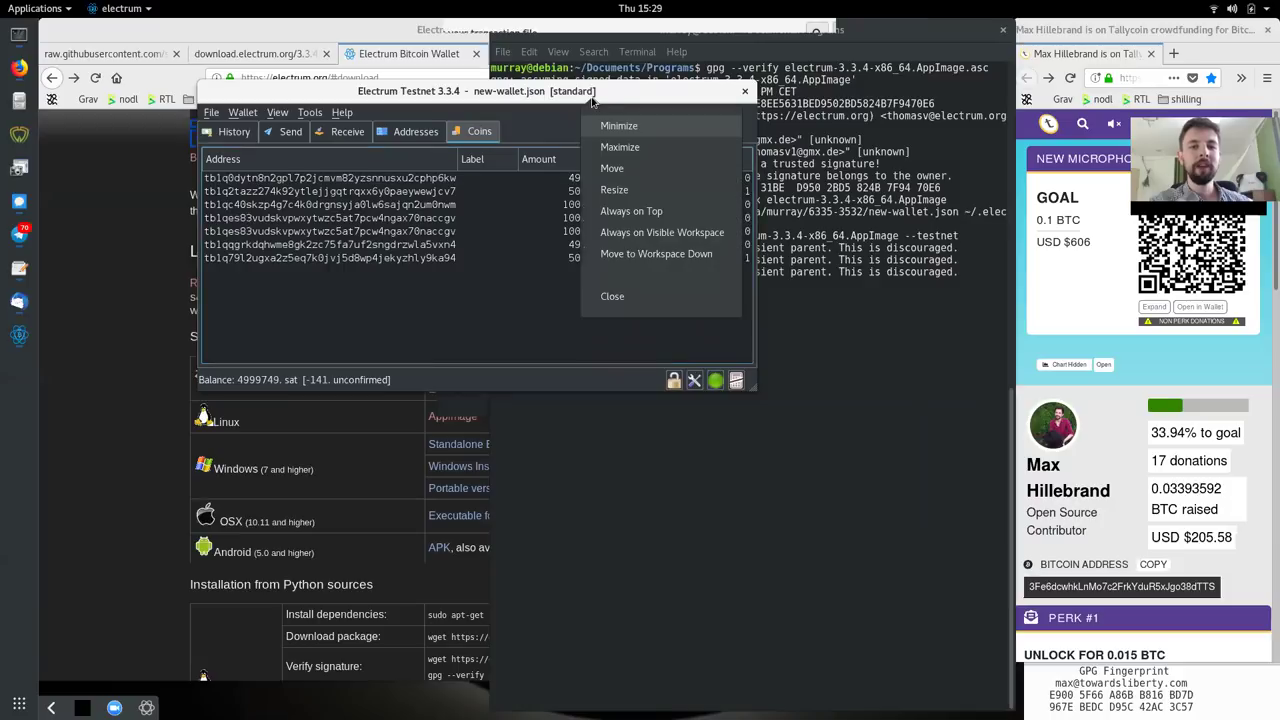
{"action": "left_click", "coordinate": [683, 98]}
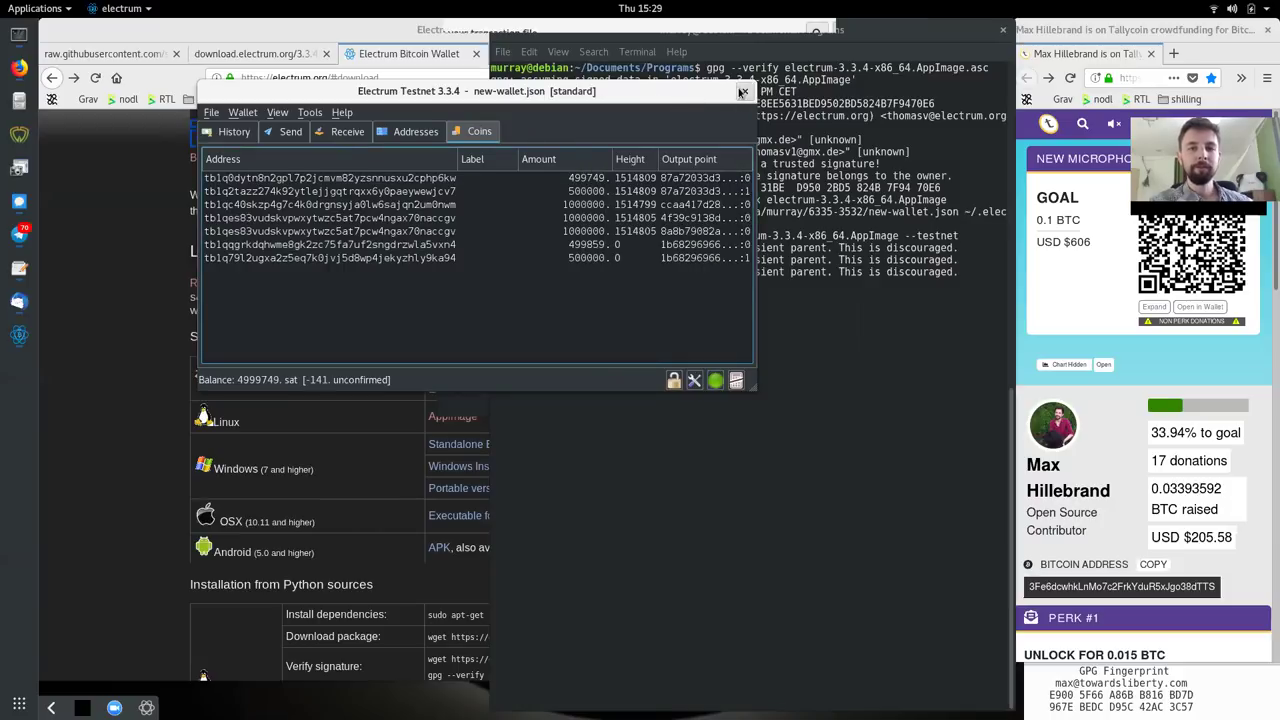
{"action": "left_click", "coordinate": [745, 91]}
Bring Firefox forward and move from the Coldcard Wallet tab to the HODL Hotline tab.
{"action": "left_click", "coordinate": [377, 35]}
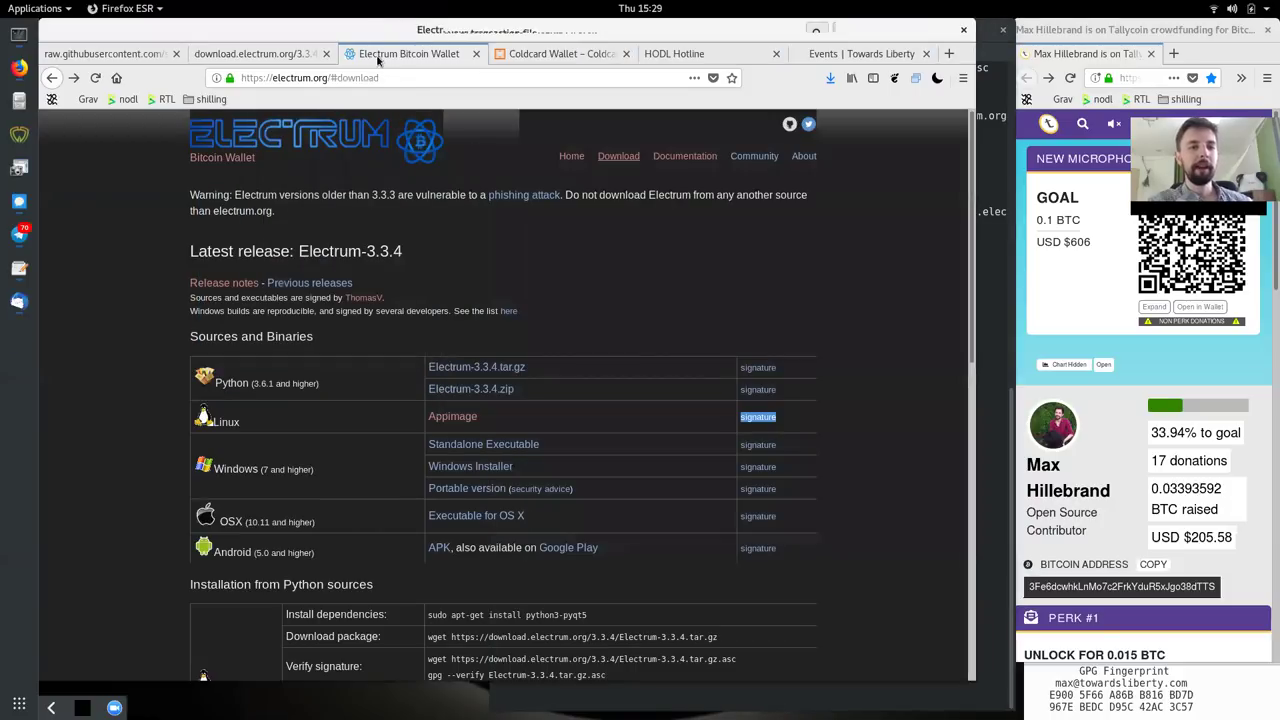
{"action": "triple_click", "coordinate": [383, 259]}
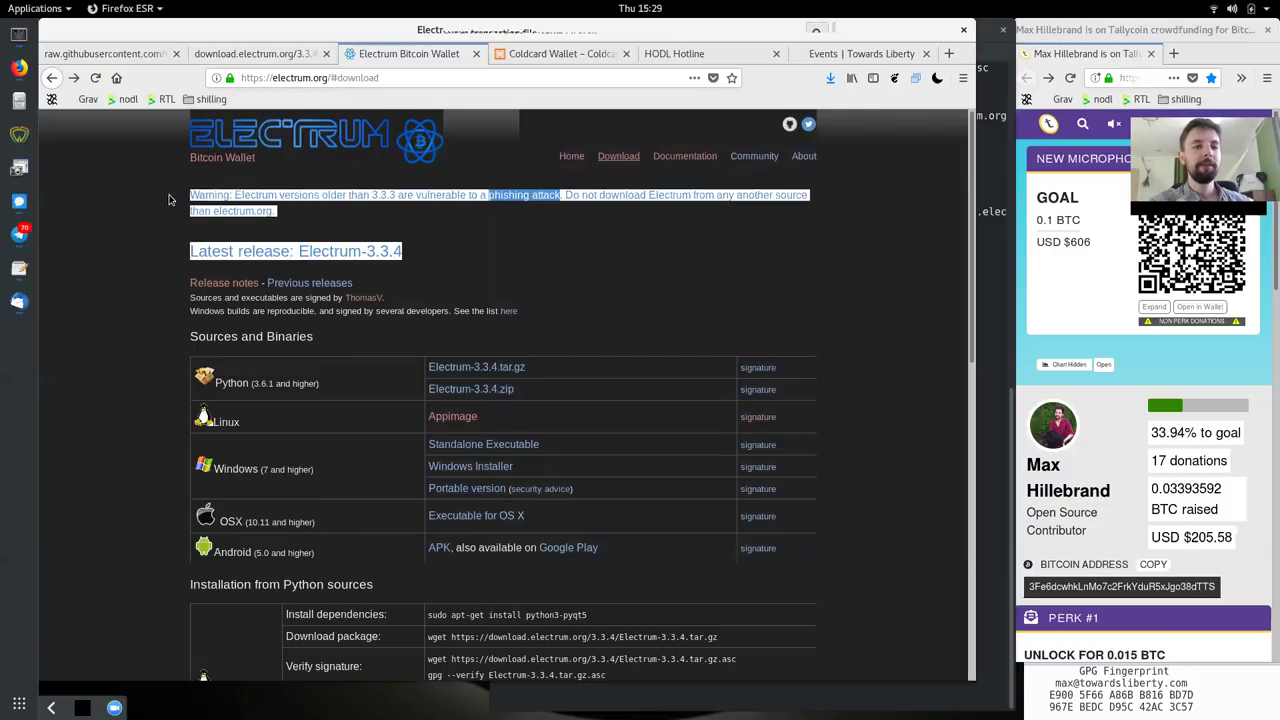
{"action": "left_click", "coordinate": [228, 177]}
{"action": "left_click", "coordinate": [563, 53]}
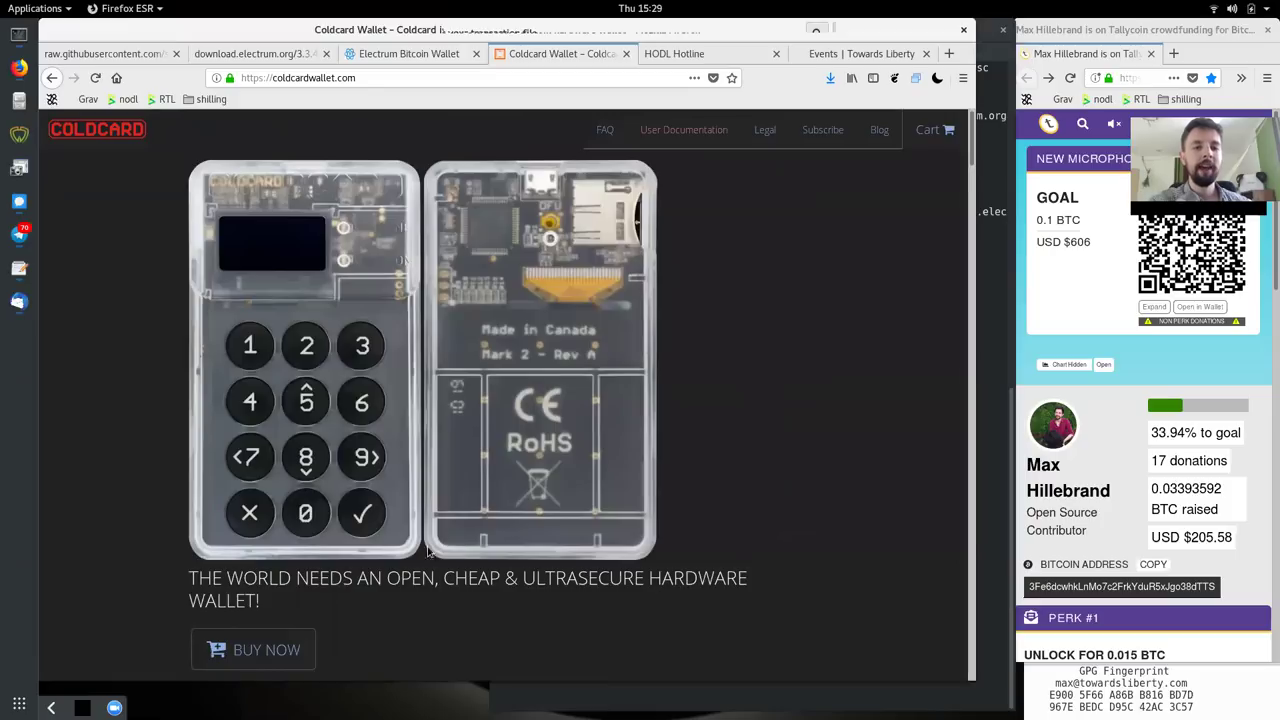
{"action": "left_click", "coordinate": [674, 53]}
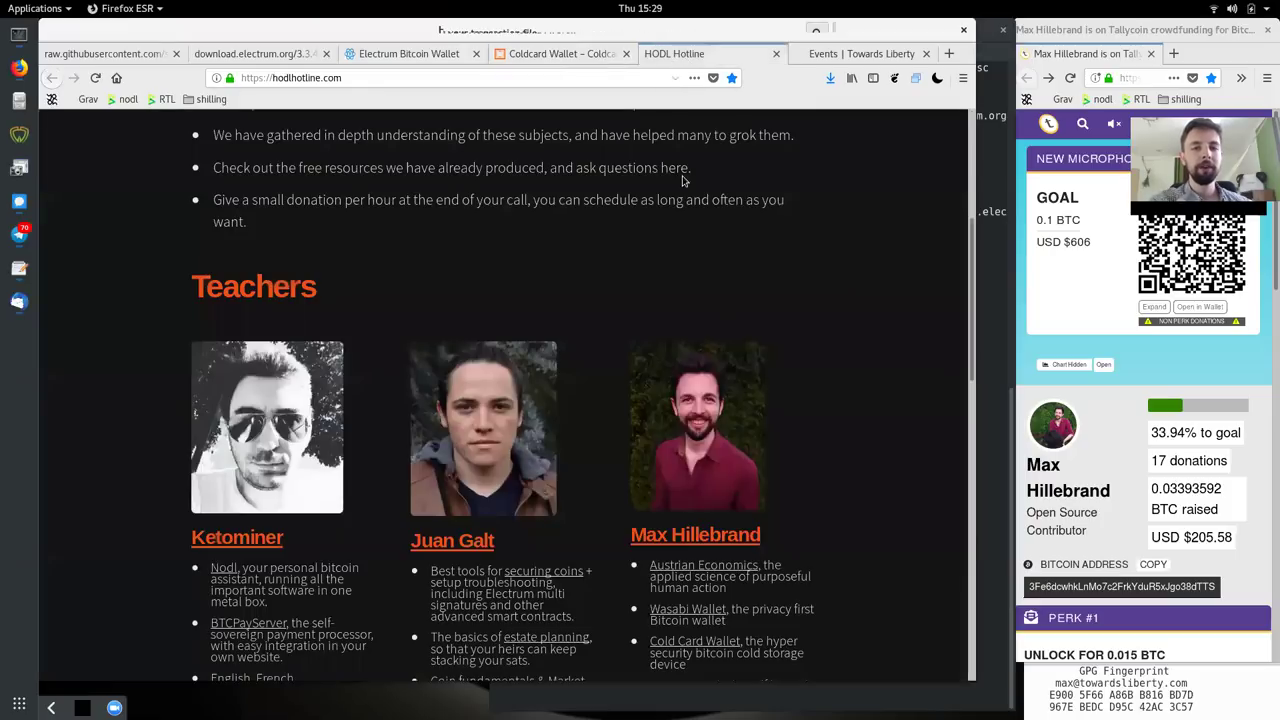
Highlight the HODL Hotline heading and the phrases 'Hourly consulting' and 'Bitcoin peers'.
{"action": "scroll", "coordinate": [602, 305], "scroll_direction": "up", "scroll_amount": 5}
{"action": "left_click_drag", "start_coordinate": [359, 191], "coordinate": [662, 212]}
{"action": "left_click", "coordinate": [558, 249]}
{"action": "double_click", "coordinate": [414, 266]}
{"action": "double_click", "coordinate": [470, 266]}
{"action": "left_click", "coordinate": [465, 258]}
{"action": "left_click_drag", "start_coordinate": [556, 266], "coordinate": [576, 262]}
{"action": "left_click", "coordinate": [540, 409]}
In the Teachers section, highlight the middle teacher's topics, Cold Card Wallet and GPG bullets, and discounted price.
{"action": "scroll", "coordinate": [558, 412], "scroll_direction": "down", "scroll_amount": 5}
{"action": "left_click_drag", "start_coordinate": [766, 428], "coordinate": [593, 410]}
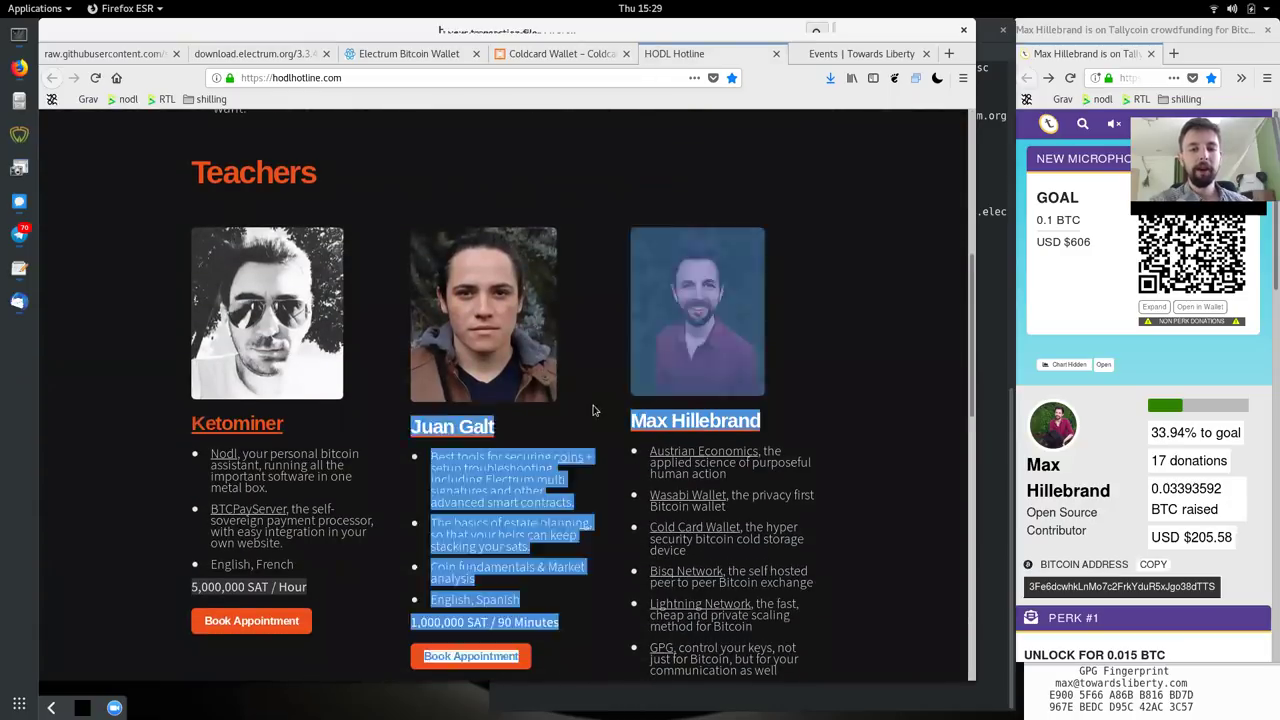
{"action": "left_click", "coordinate": [866, 436]}
{"action": "scroll", "coordinate": [862, 437], "scroll_direction": "down", "scroll_amount": 6}
{"action": "scroll", "coordinate": [860, 437], "scroll_direction": "up", "scroll_amount": 5}
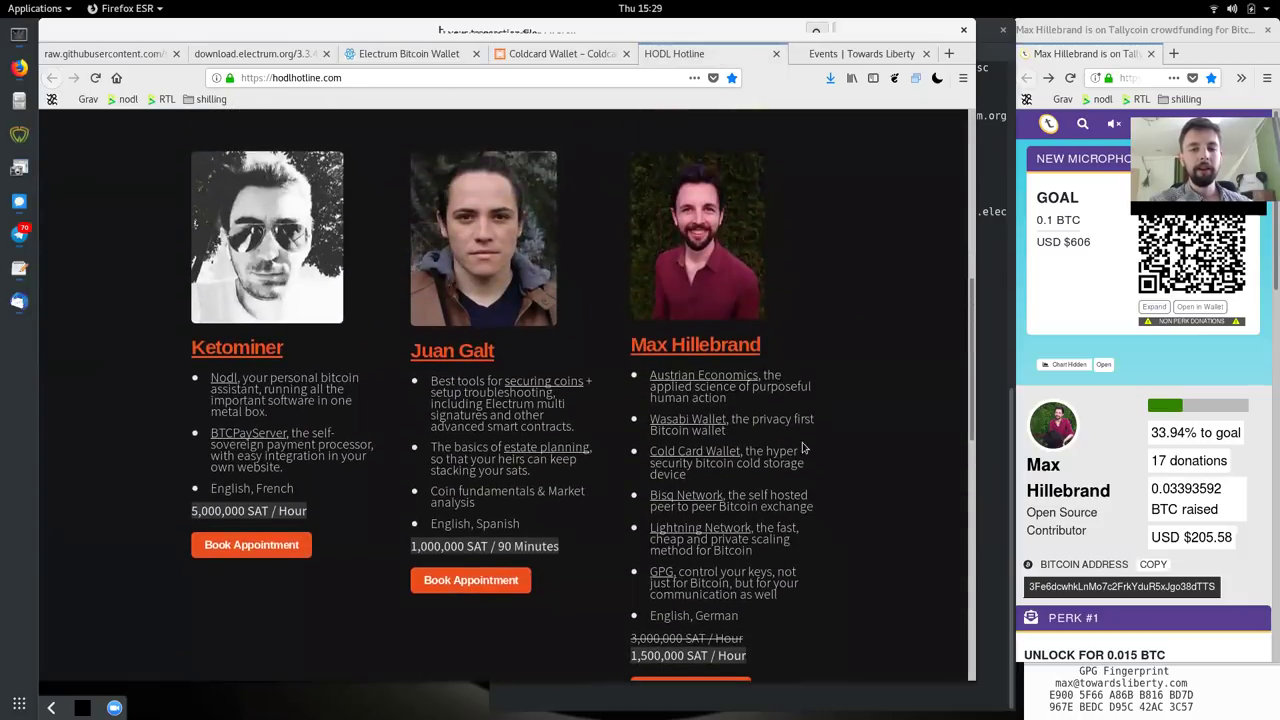
{"action": "left_click_drag", "start_coordinate": [759, 482], "coordinate": [650, 447]}
{"action": "triple_click", "coordinate": [806, 597]}
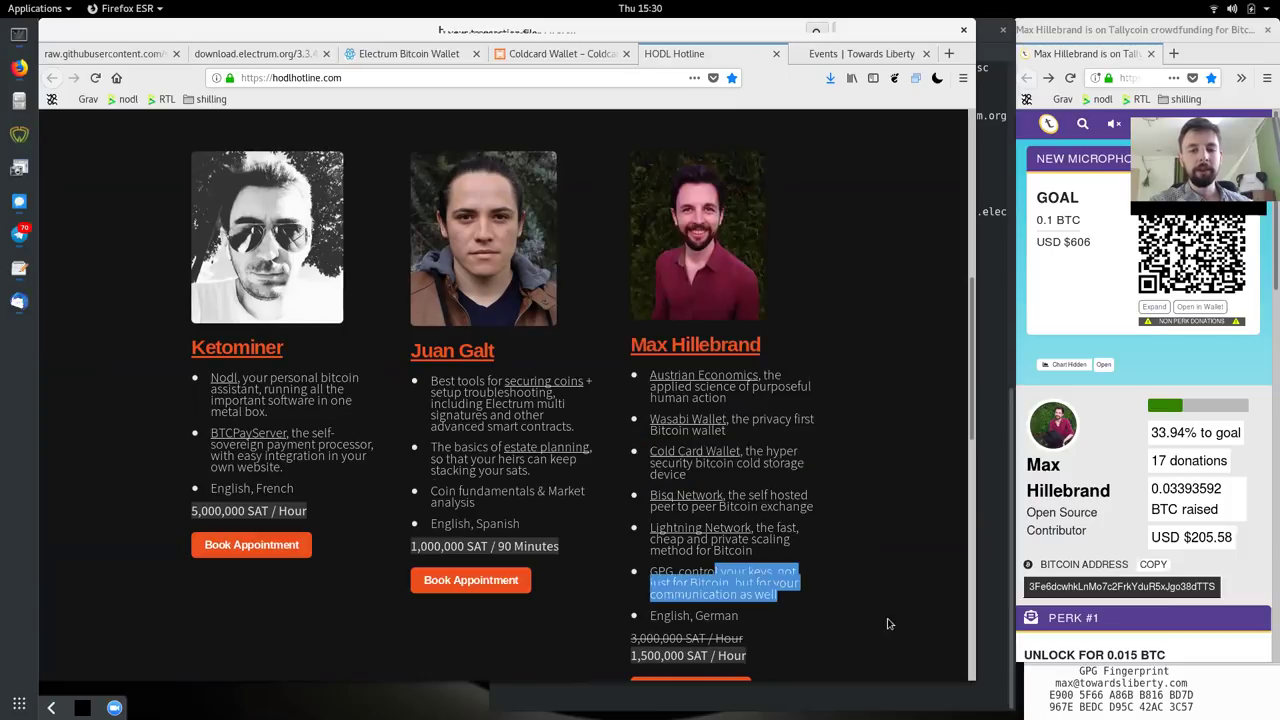
{"action": "left_click", "coordinate": [861, 632]}
{"action": "left_click_drag", "start_coordinate": [628, 657], "coordinate": [700, 656]}
{"action": "left_click", "coordinate": [745, 652]}
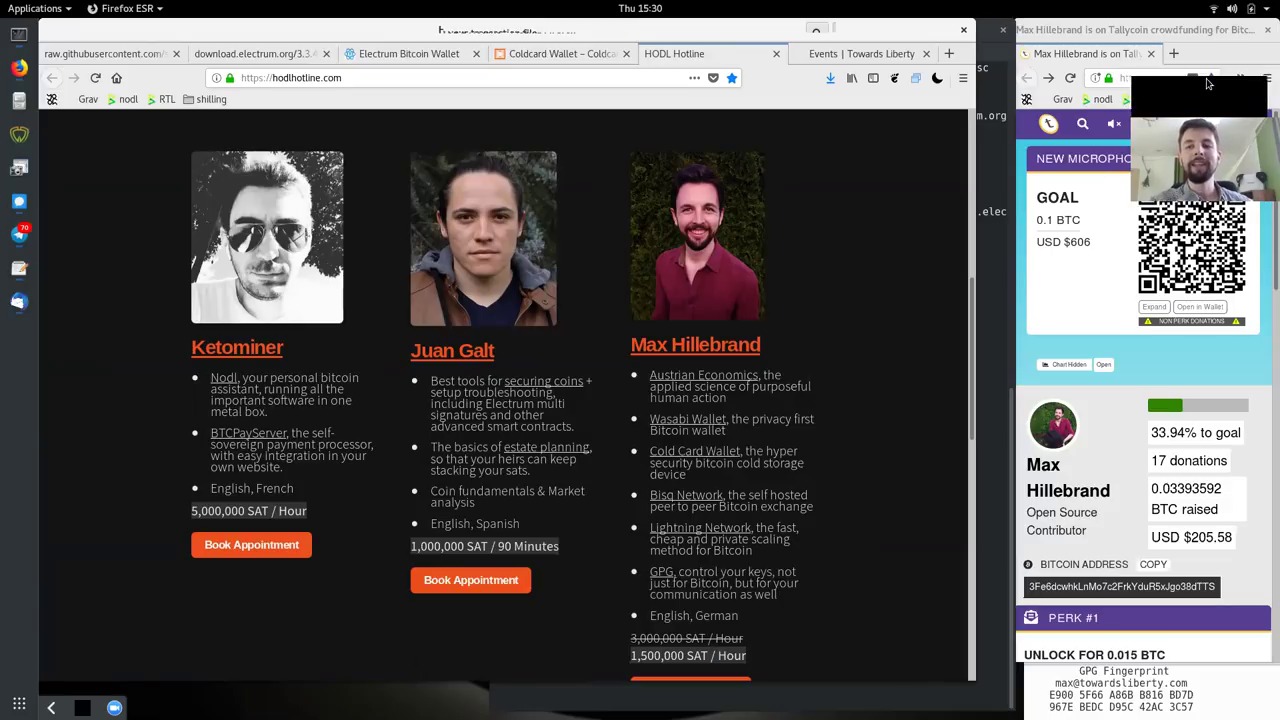
Scroll down through the Events | Towards Liberty upcoming events list, then go back to coldcardwallet.com.
{"action": "left_click", "coordinate": [845, 54]}
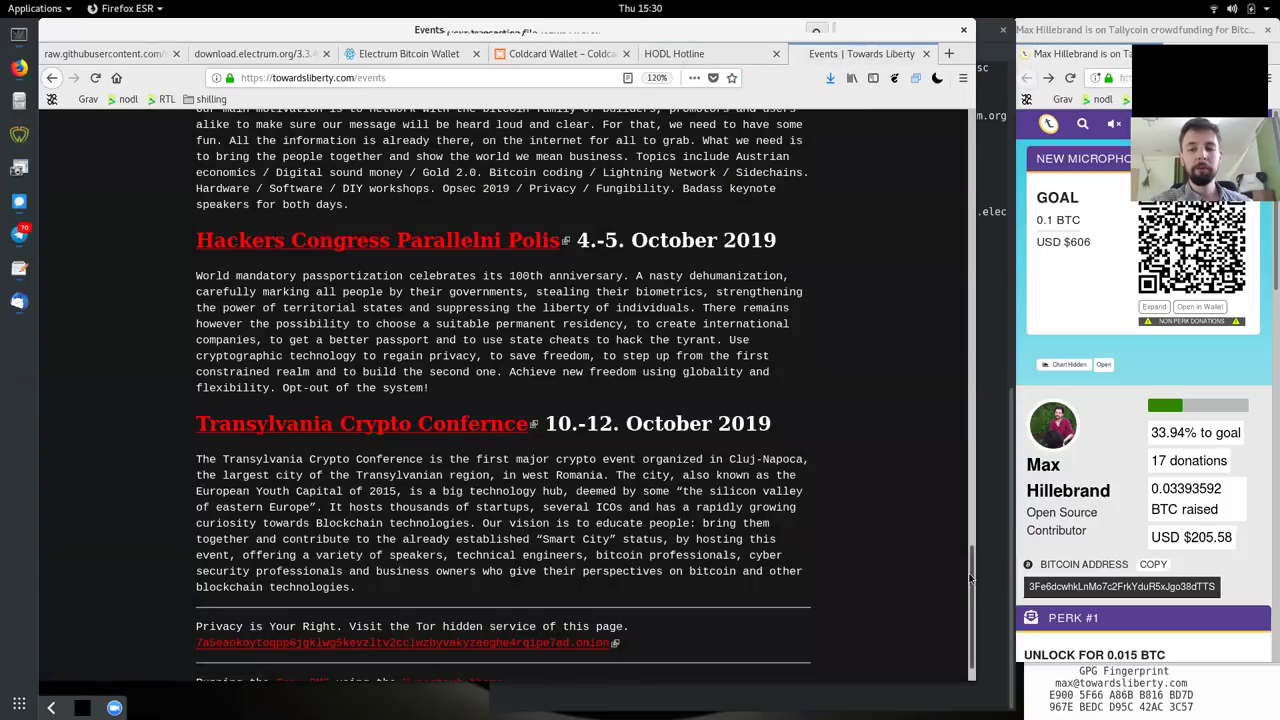
{"action": "left_click_drag", "start_coordinate": [975, 573], "coordinate": [975, 140]}
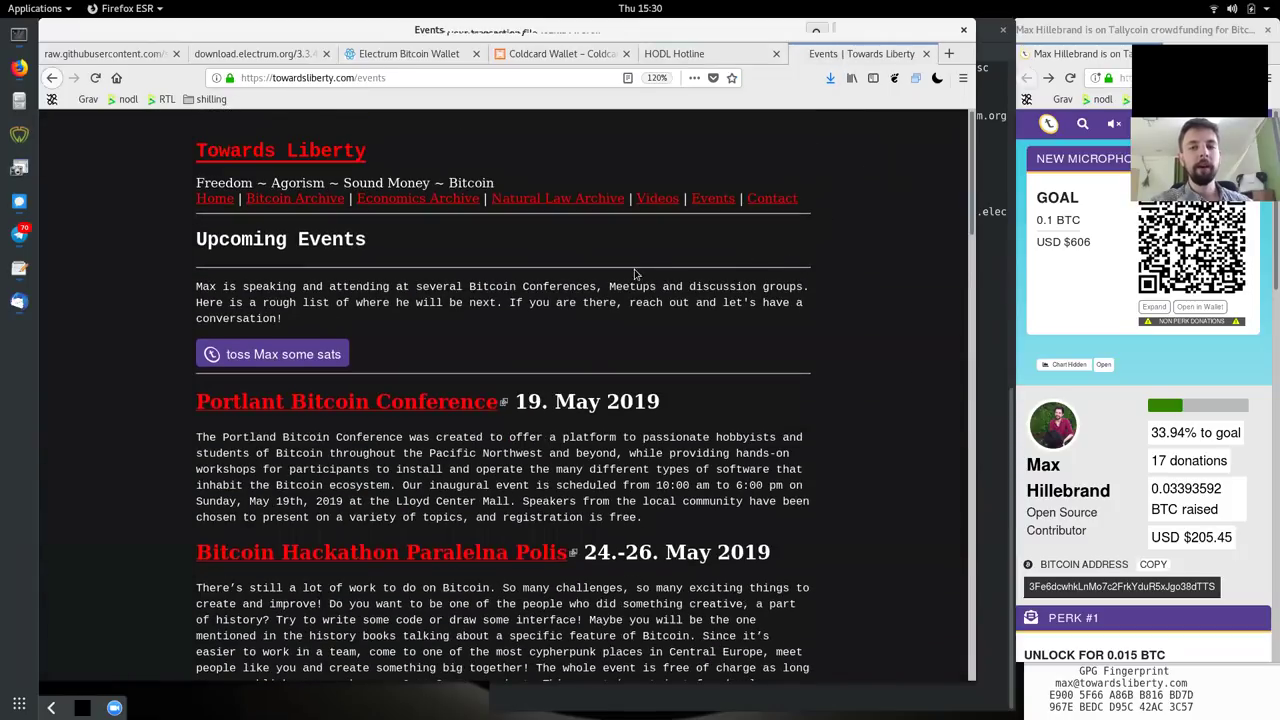
{"action": "scroll", "coordinate": [900, 315], "scroll_direction": "down", "scroll_amount": 3}
{"action": "scroll", "coordinate": [899, 315], "scroll_direction": "down", "scroll_amount": 1}
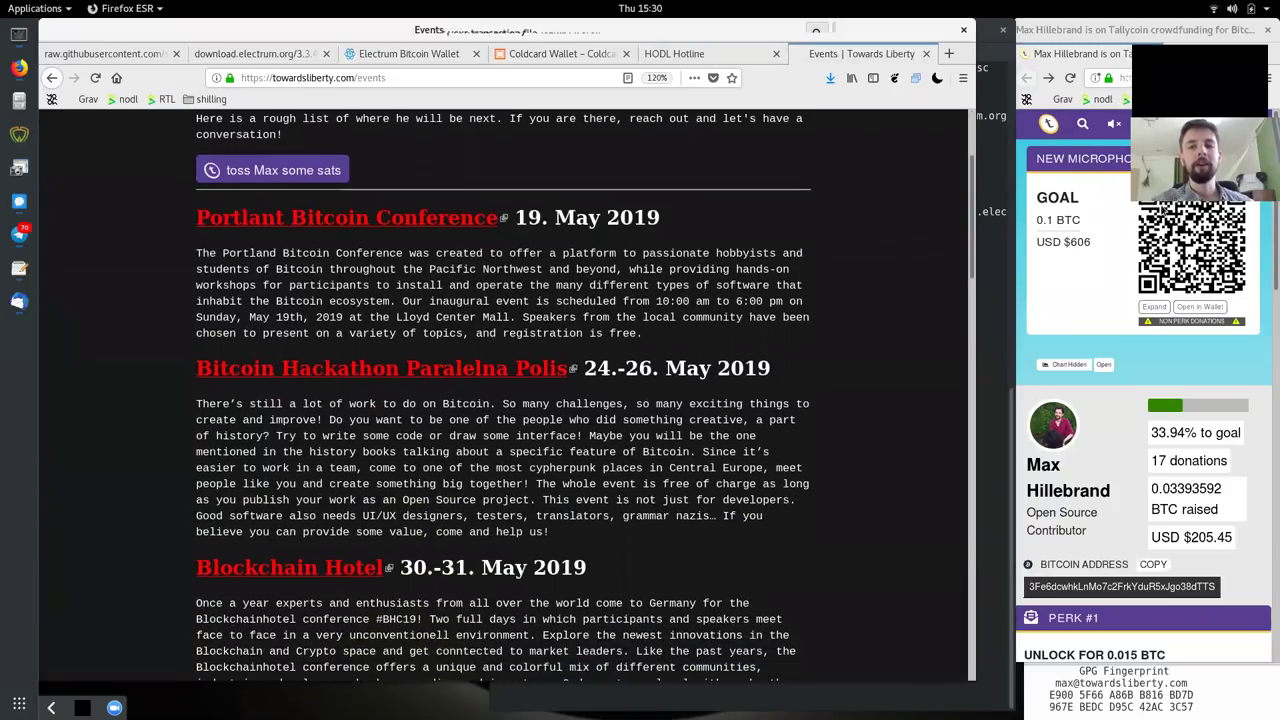
{"action": "scroll", "coordinate": [819, 243], "scroll_direction": "down", "scroll_amount": 3}
{"action": "scroll", "coordinate": [825, 247], "scroll_direction": "down", "scroll_amount": 2}
{"action": "scroll", "coordinate": [825, 260], "scroll_direction": "down", "scroll_amount": 3}
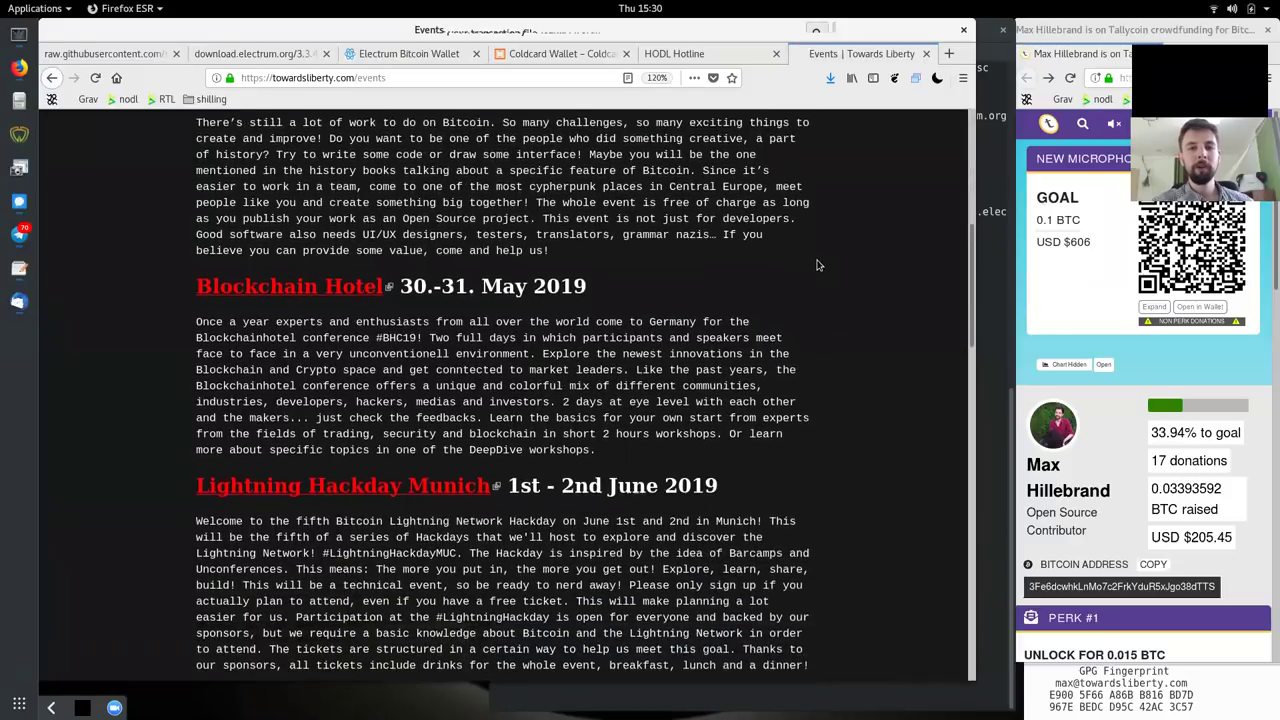
{"action": "scroll", "coordinate": [816, 265], "scroll_direction": "down", "scroll_amount": 4}
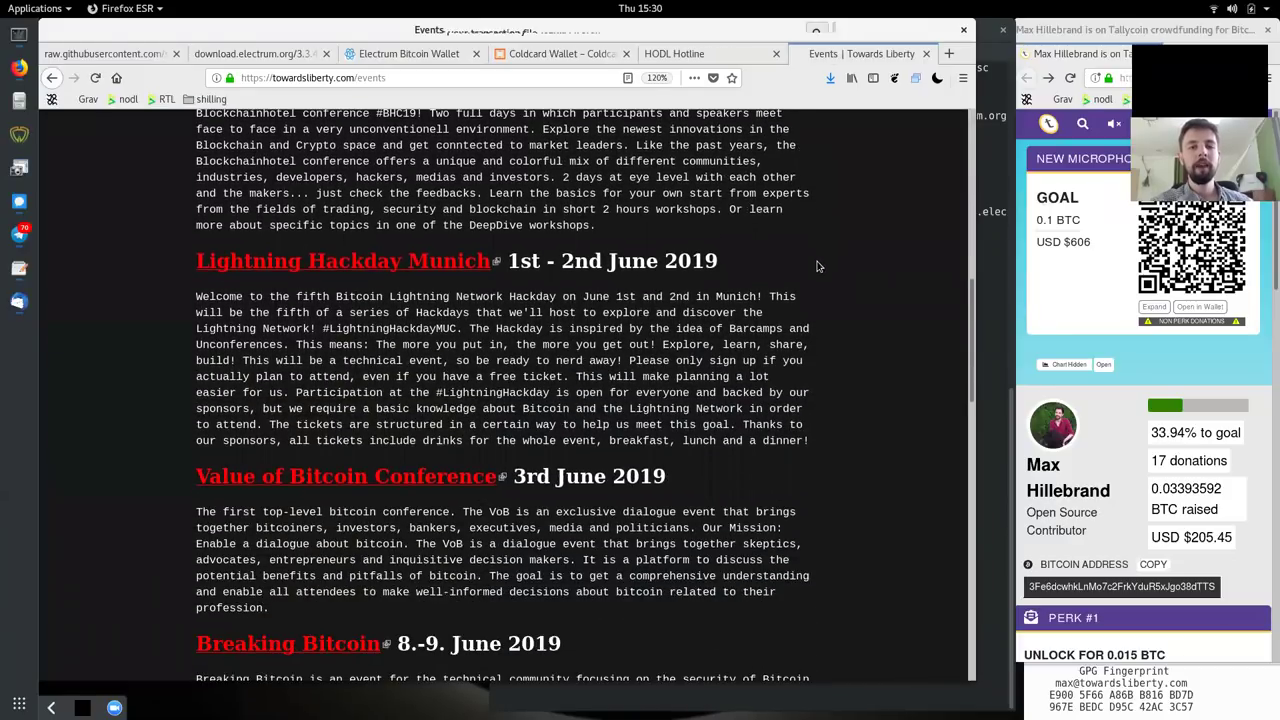
{"action": "scroll", "coordinate": [816, 265], "scroll_direction": "down", "scroll_amount": 2}
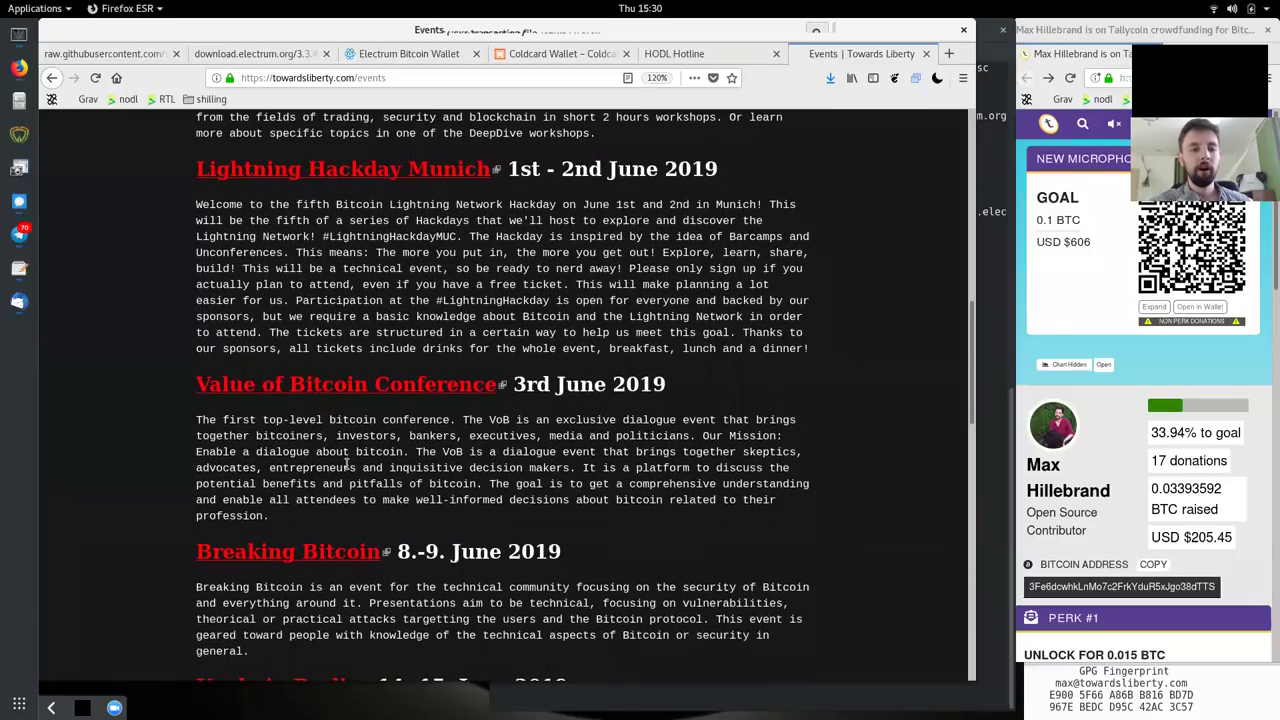
{"action": "scroll", "coordinate": [374, 413], "scroll_direction": "down", "scroll_amount": 4}
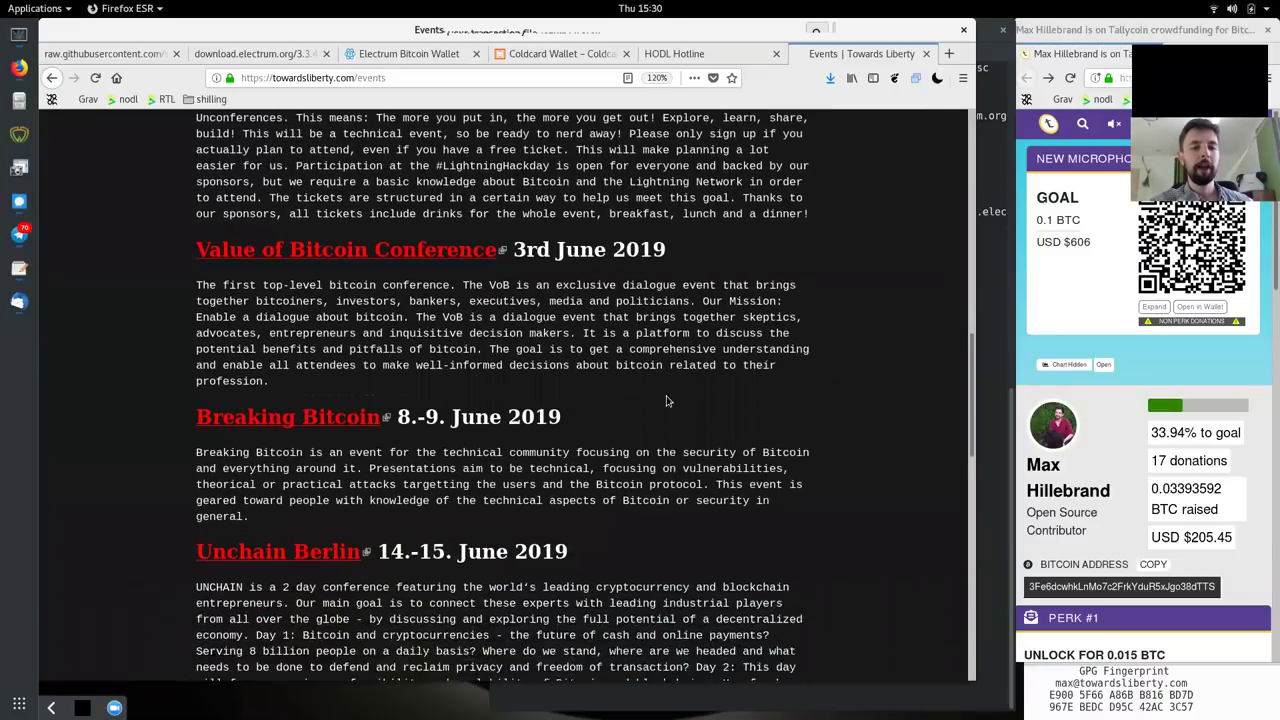
{"action": "scroll", "coordinate": [824, 429], "scroll_direction": "down", "scroll_amount": 6}
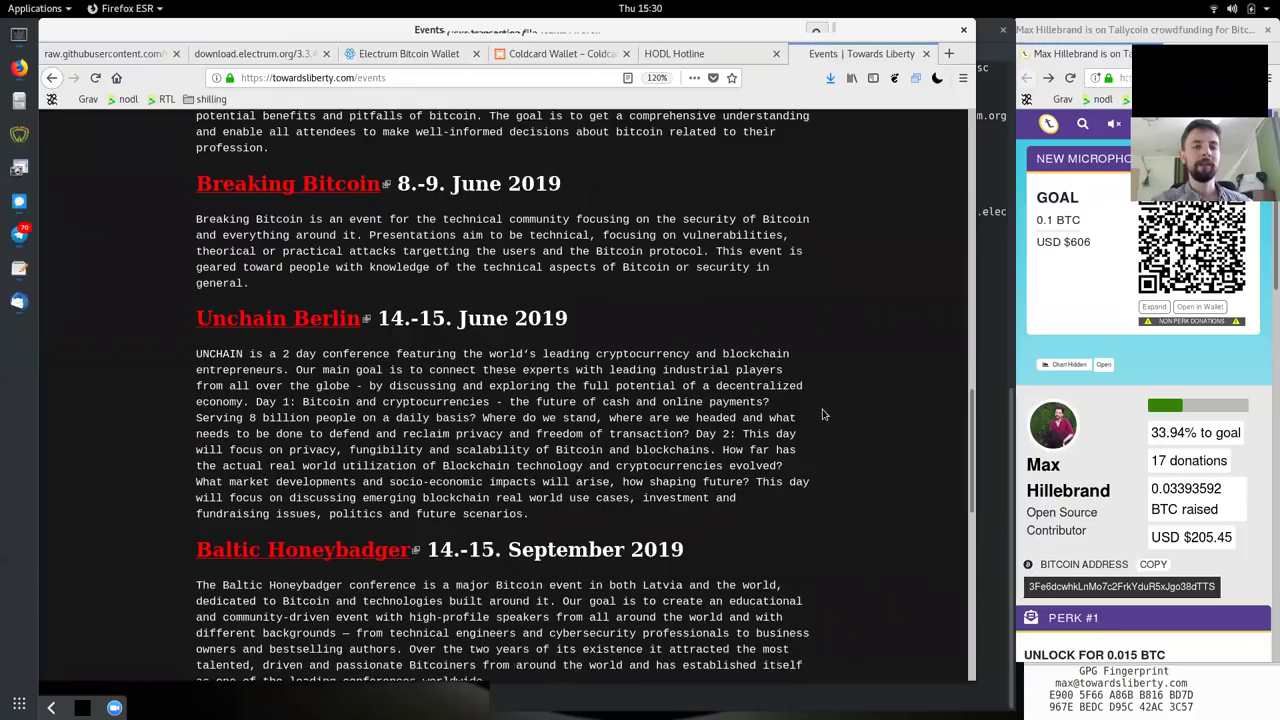
{"action": "scroll", "coordinate": [824, 429], "scroll_direction": "down", "scroll_amount": 6}
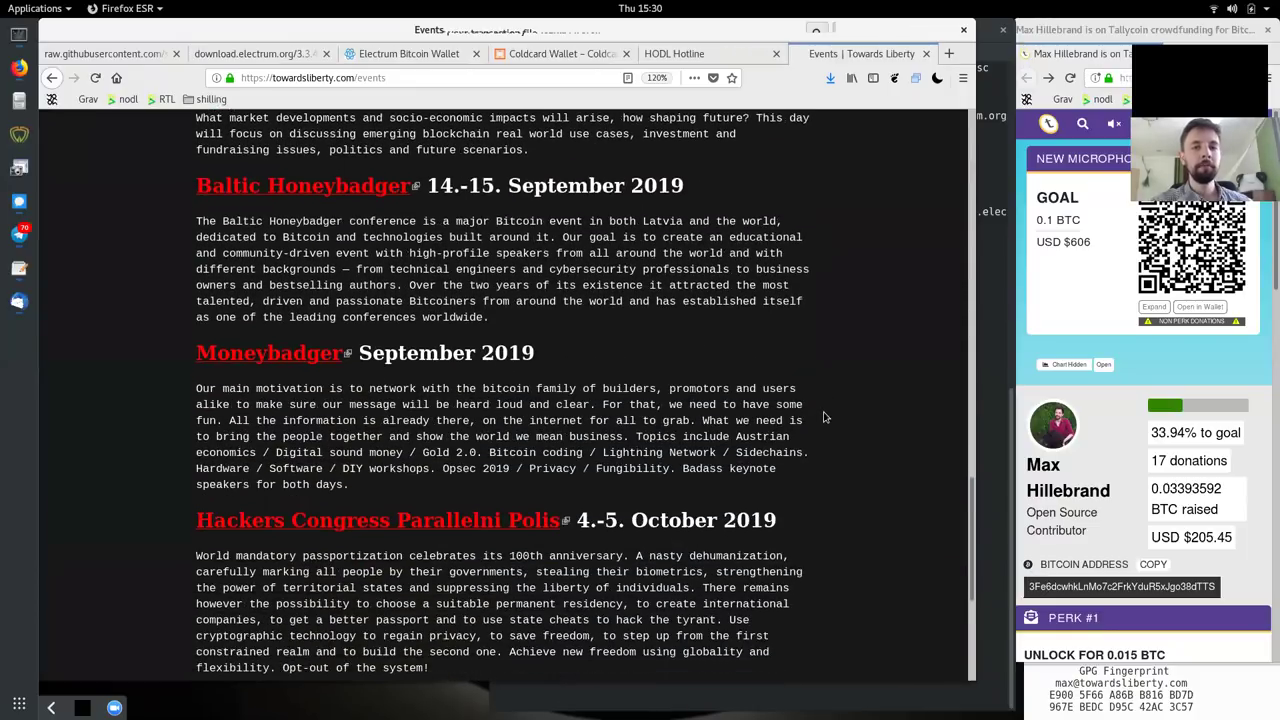
{"action": "scroll", "coordinate": [824, 417], "scroll_direction": "down", "scroll_amount": 3}
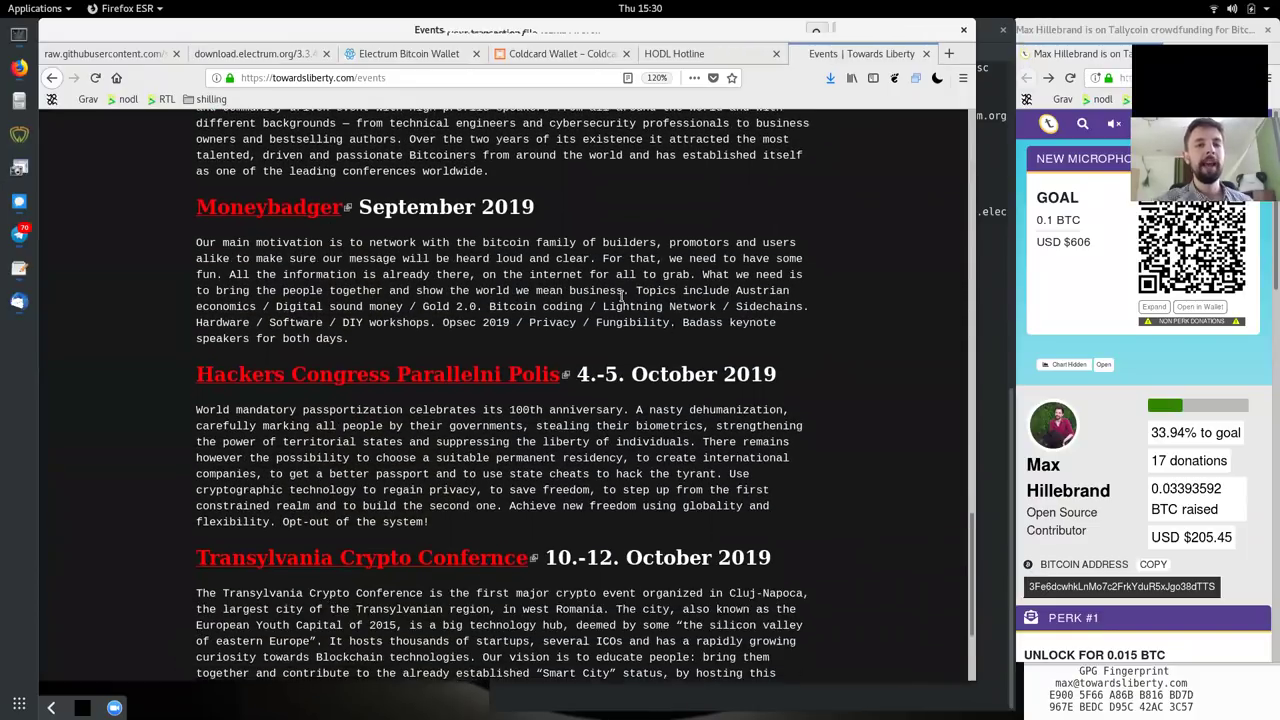
{"action": "scroll", "coordinate": [540, 168], "scroll_direction": "down", "scroll_amount": 1}
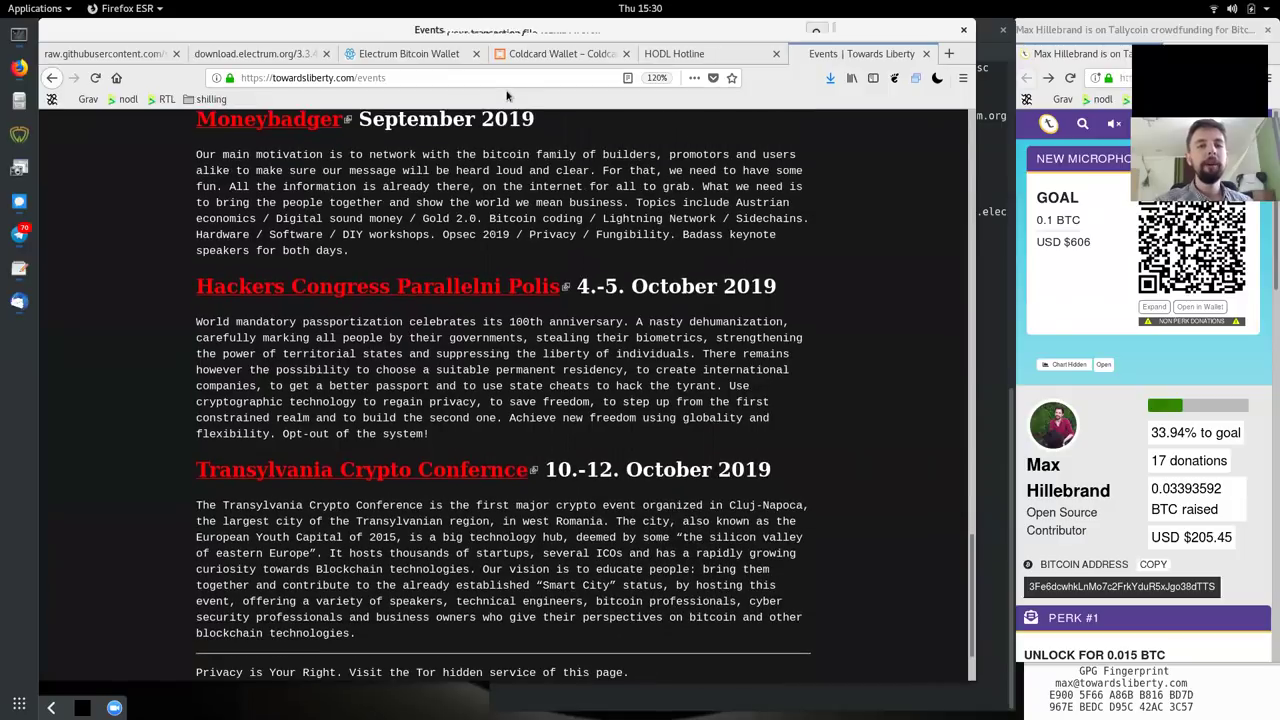
{"action": "left_click", "coordinate": [519, 56]}
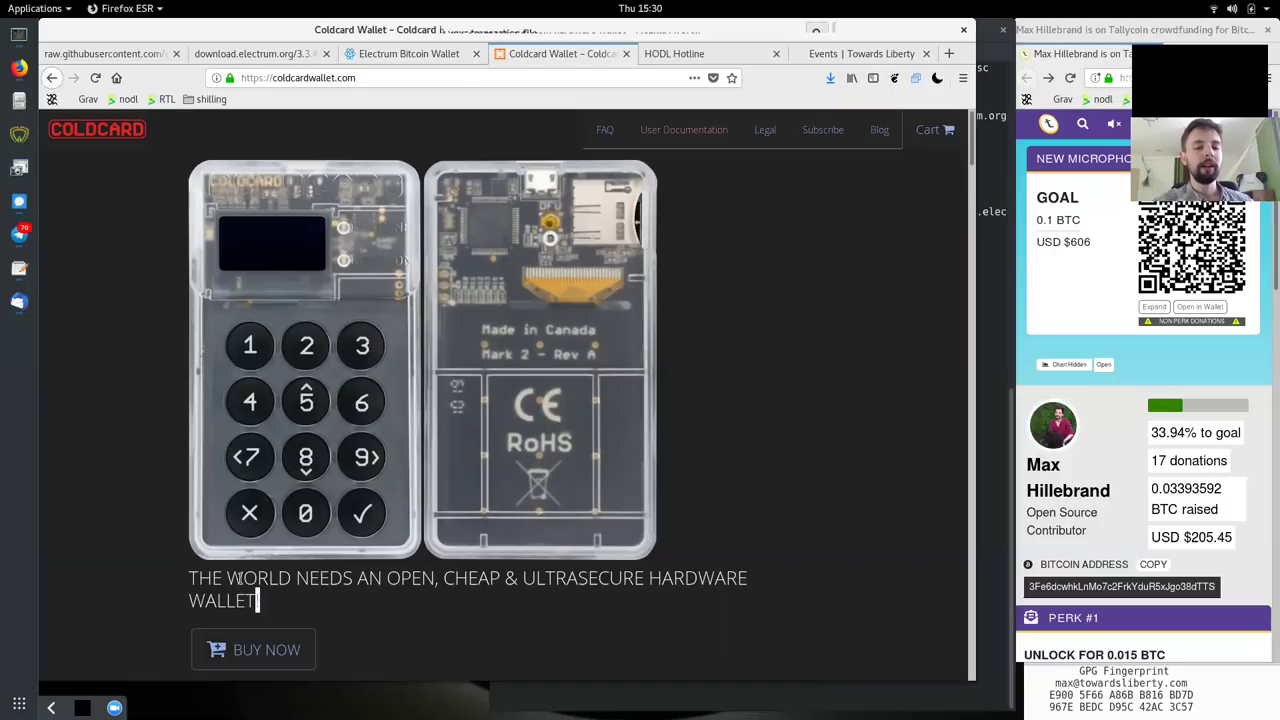
{"action": "left_click_drag", "start_coordinate": [257, 600], "coordinate": [200, 566]}
{"action": "left_click", "coordinate": [190, 568]}
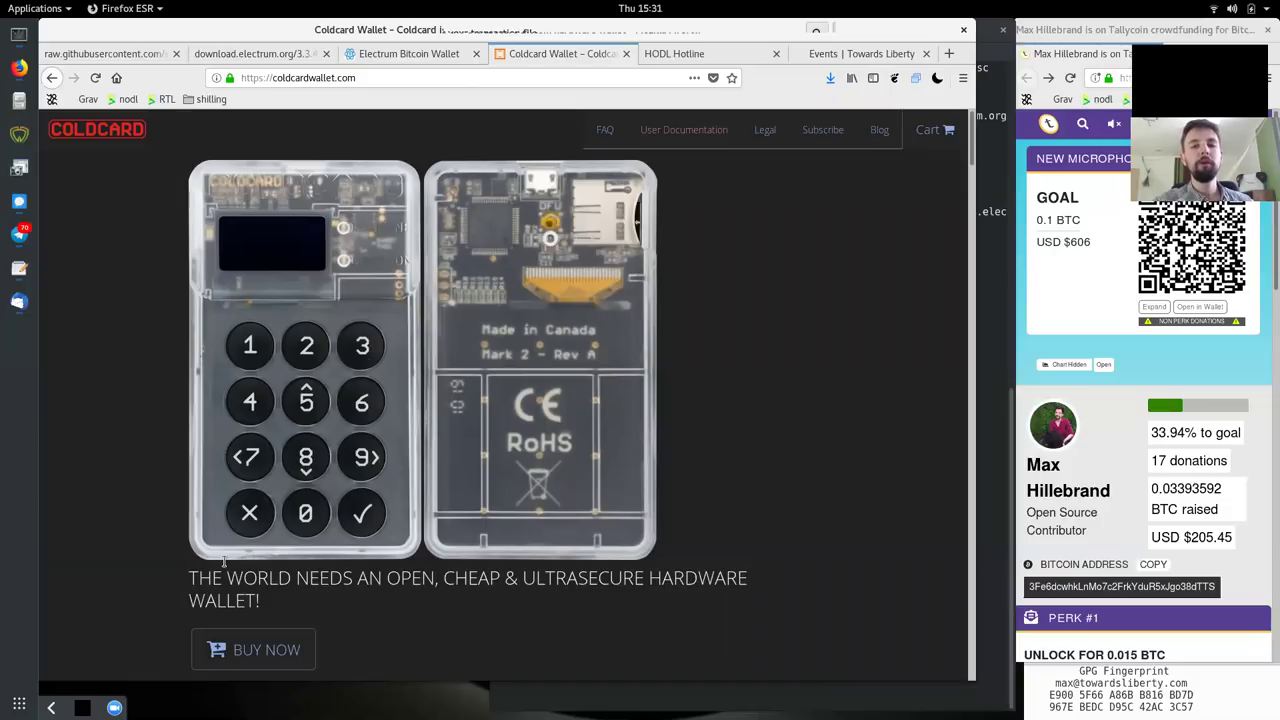